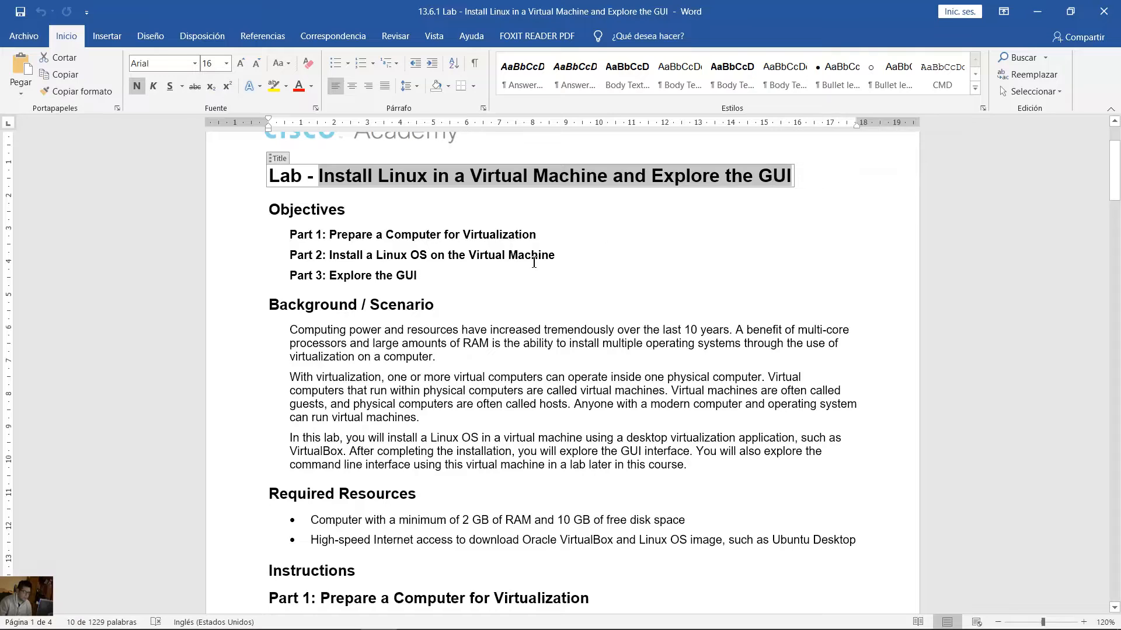
- Highlight the lab's Background/Scenario paragraph and the Required Resources heading and bullets
scroll(399, 226, "down", 2)
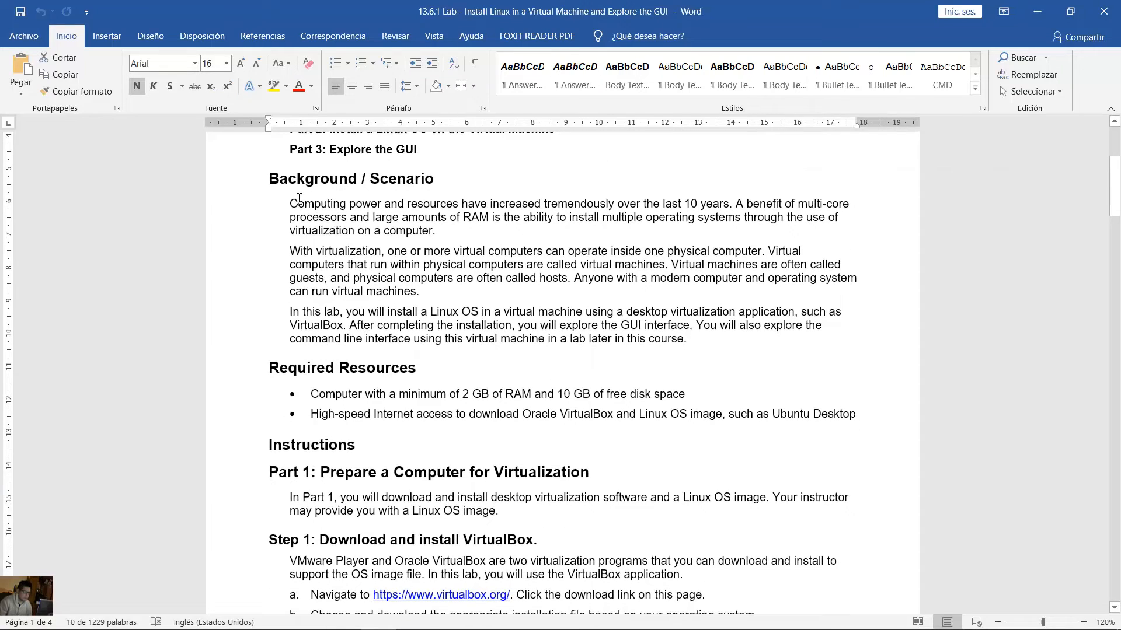
left_click_drag(299, 198, 440, 232)
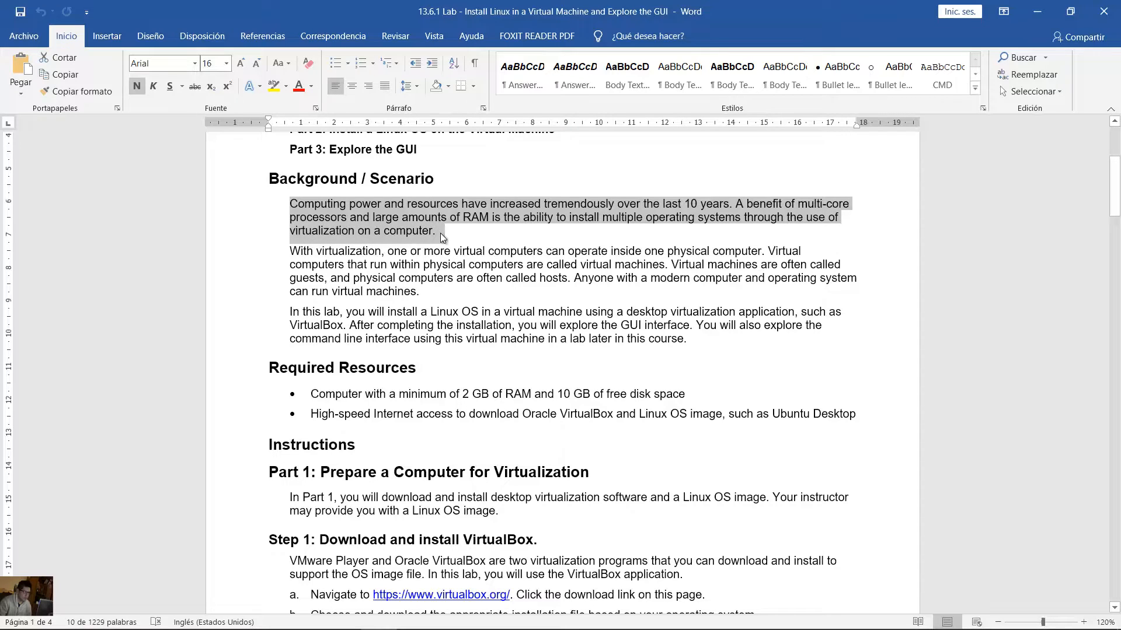
left_click(577, 303)
scroll(578, 303, "down", 3)
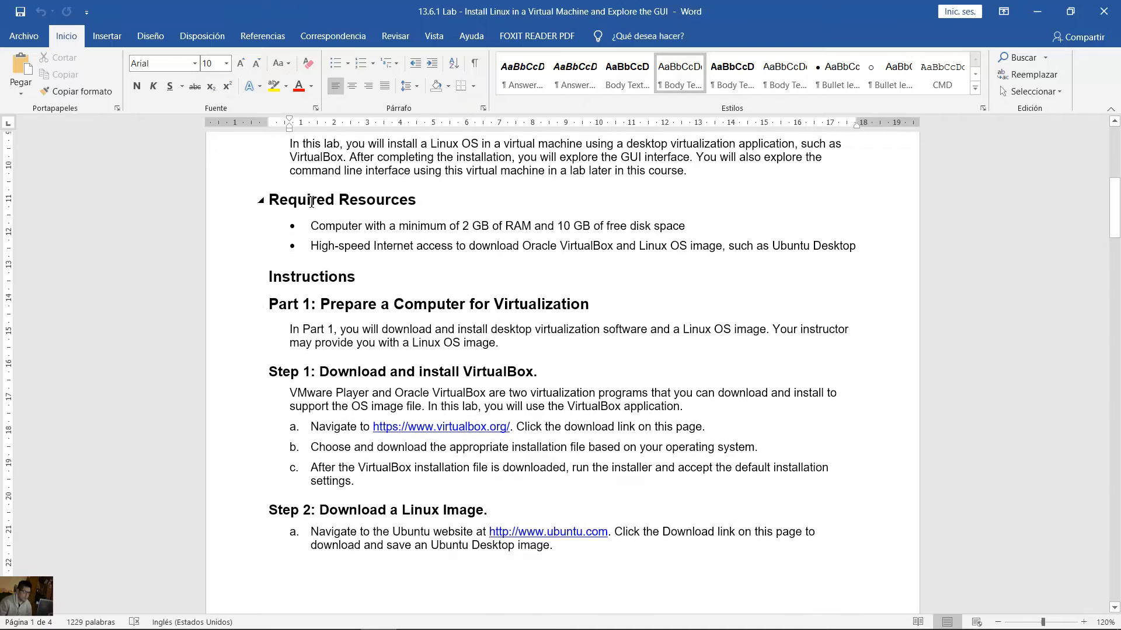
left_click_drag(268, 200, 403, 203)
left_click(328, 230)
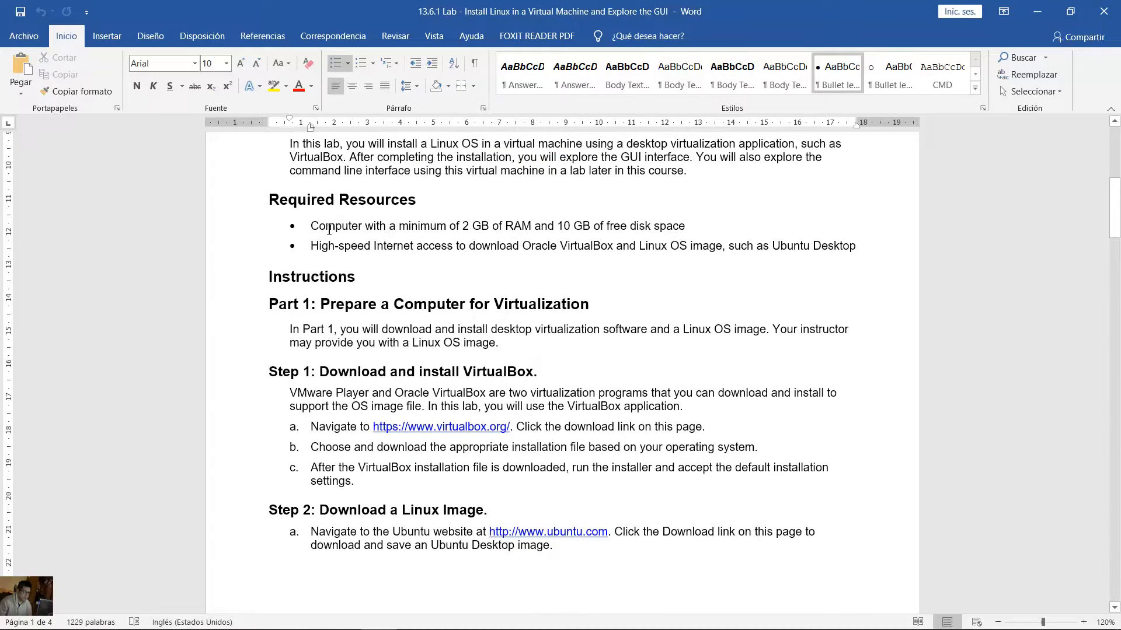
left_click_drag(328, 230, 665, 226)
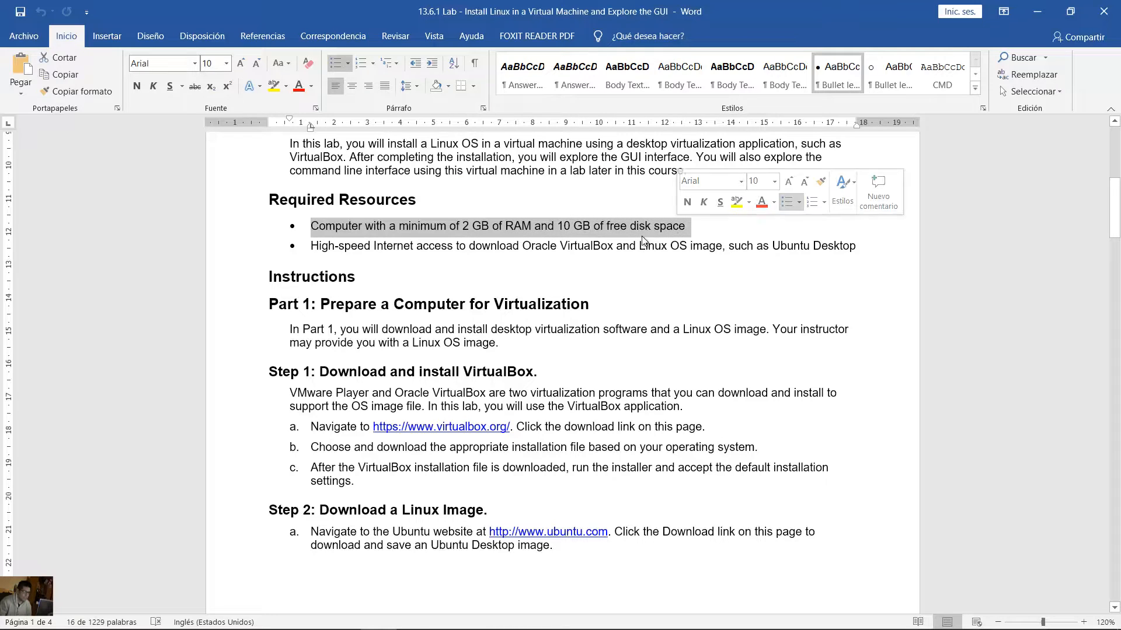
left_click(514, 243)
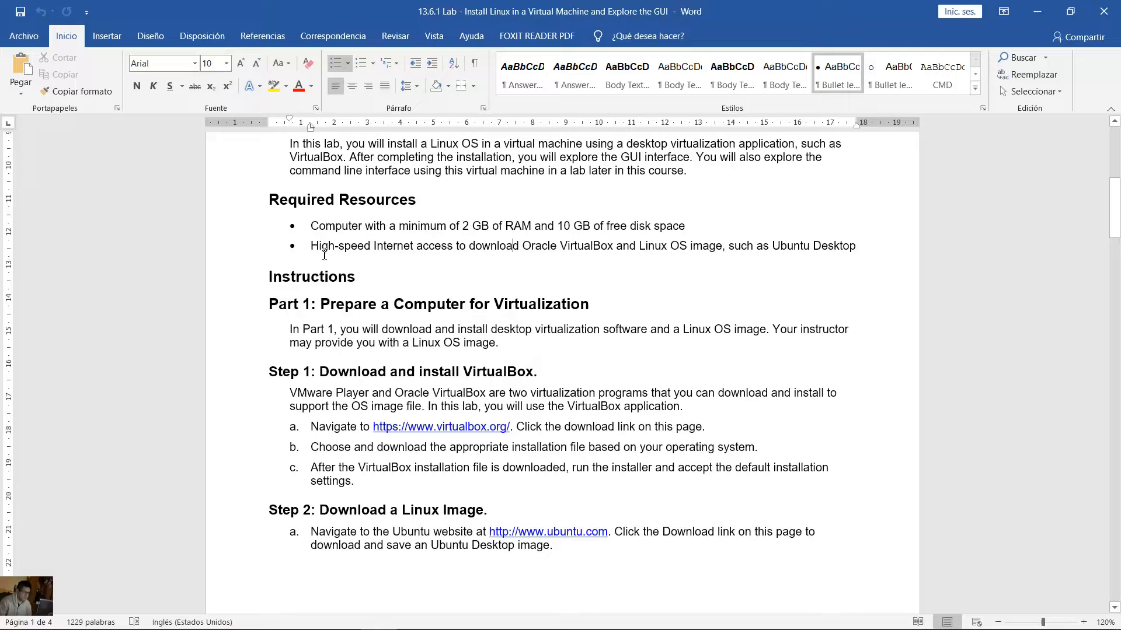
left_click_drag(335, 245, 864, 248)
scroll(584, 309, "down", 3)
scroll(596, 301, "down", 1)
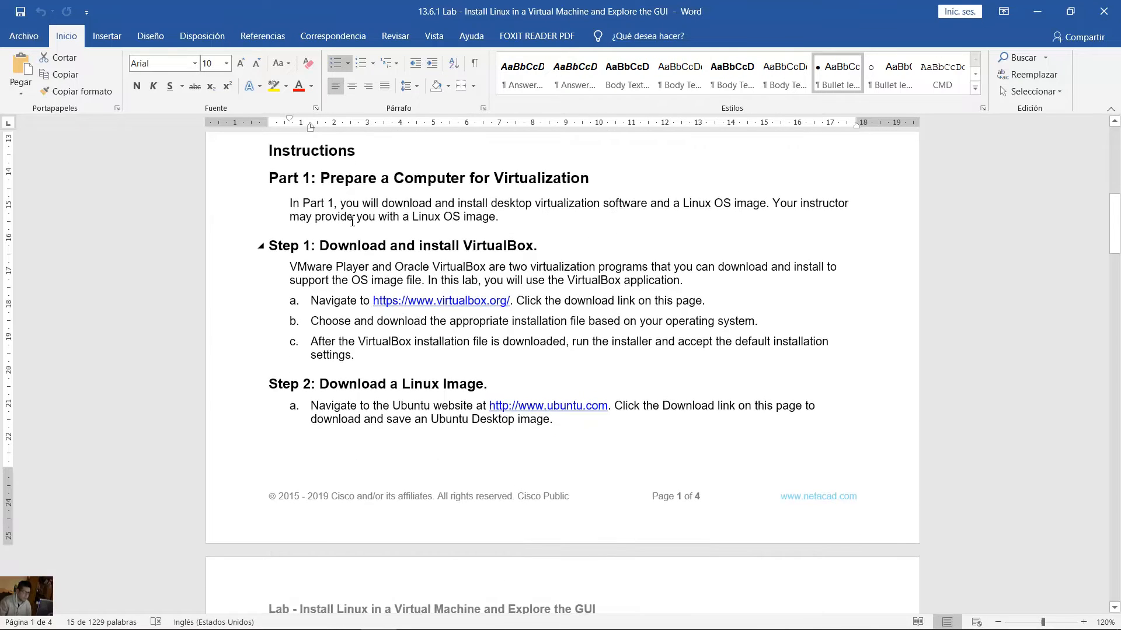
- Highlight the Part 1 and Step 1 text about installing VirtualBox from virtualbox.org
left_click_drag(340, 188, 587, 182)
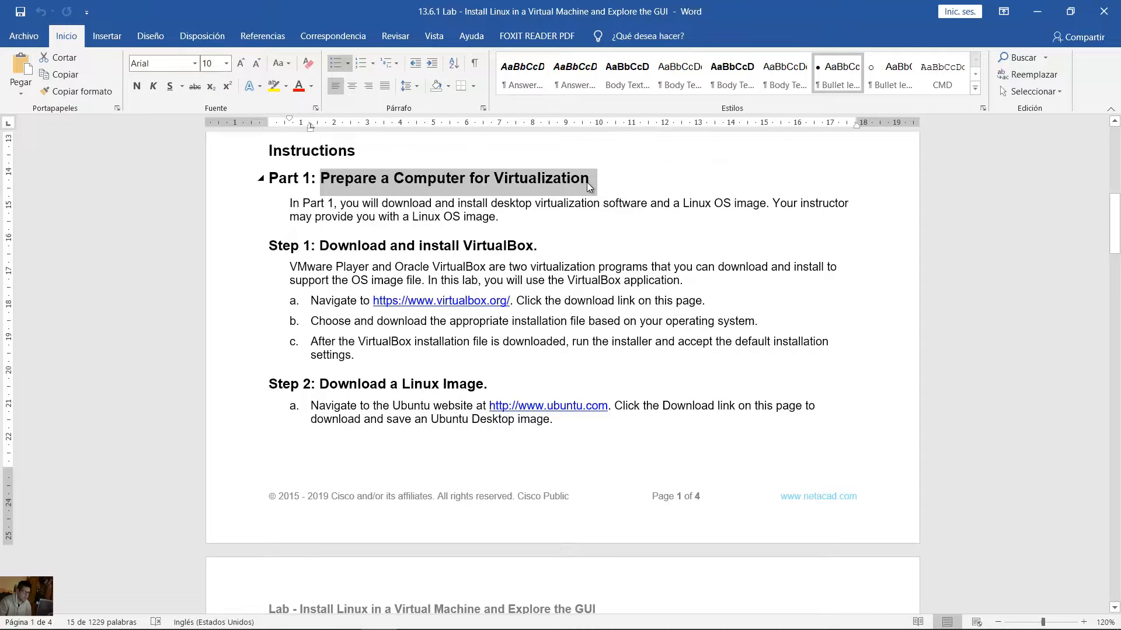
left_click(507, 245)
left_click_drag(346, 204, 747, 207)
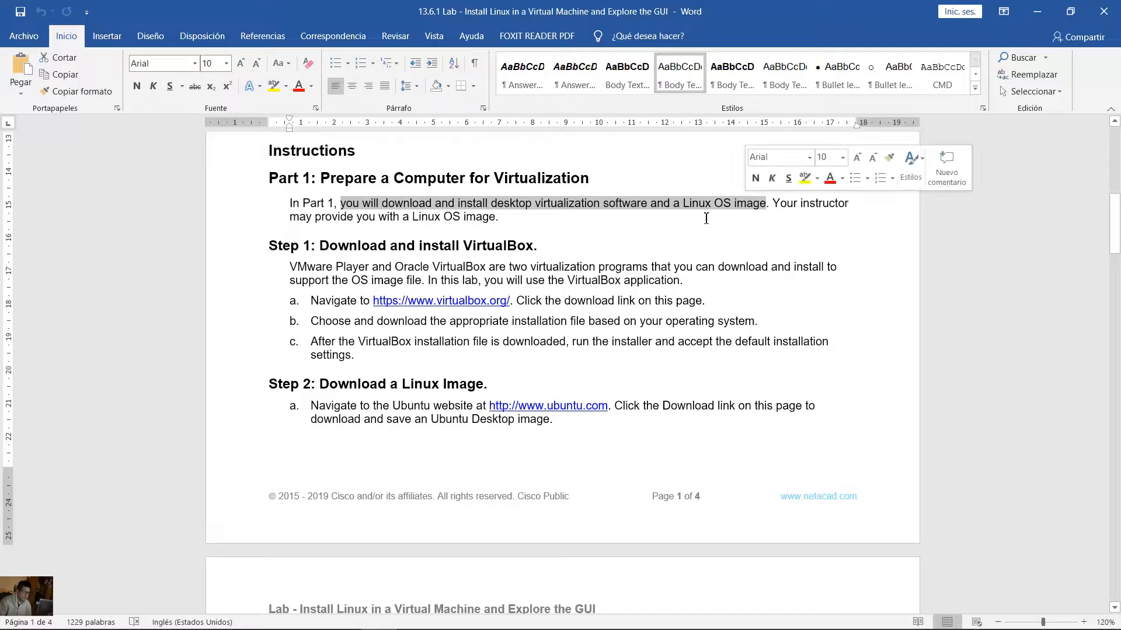
scroll(349, 215, "down", 1)
left_click_drag(331, 211, 552, 204)
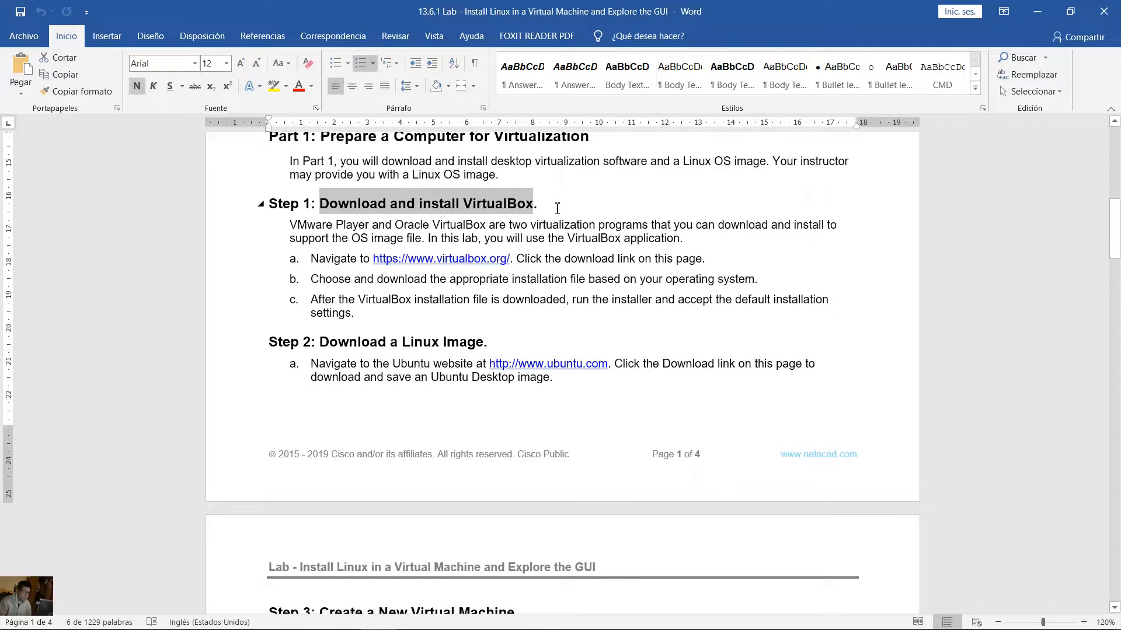
left_click(552, 203)
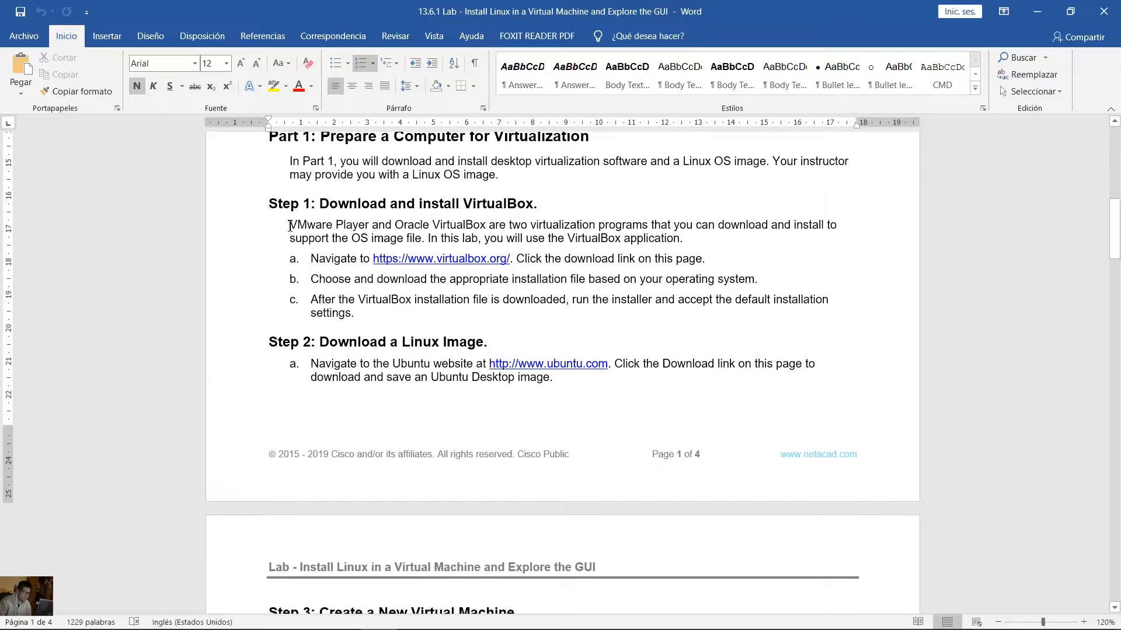
left_click_drag(314, 225, 409, 236)
left_click(420, 242)
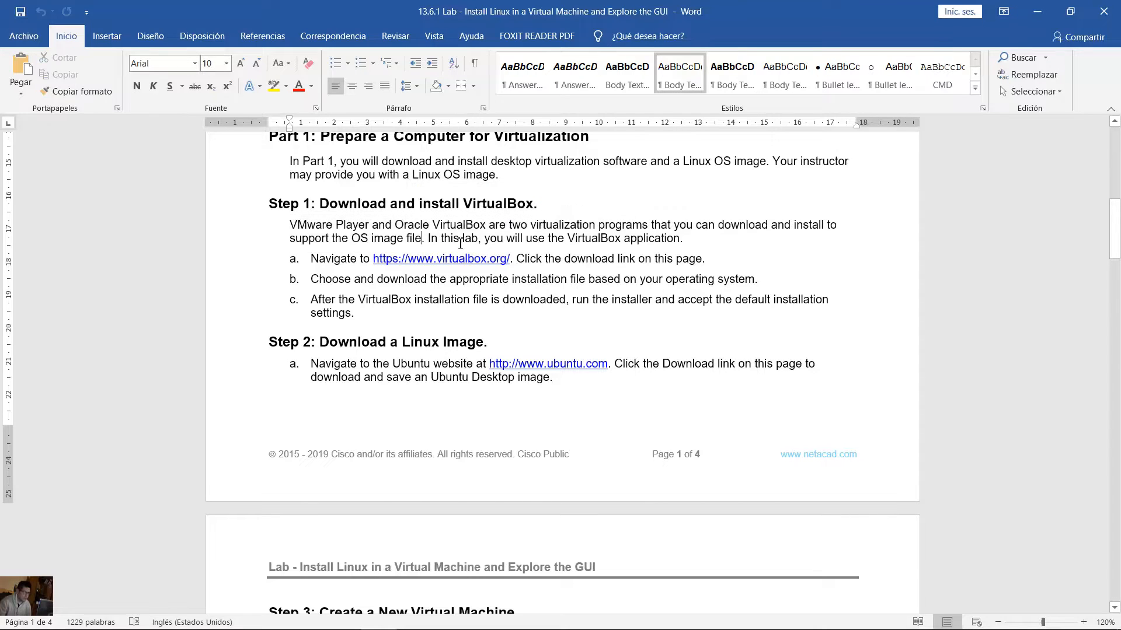
left_click_drag(491, 241, 592, 239)
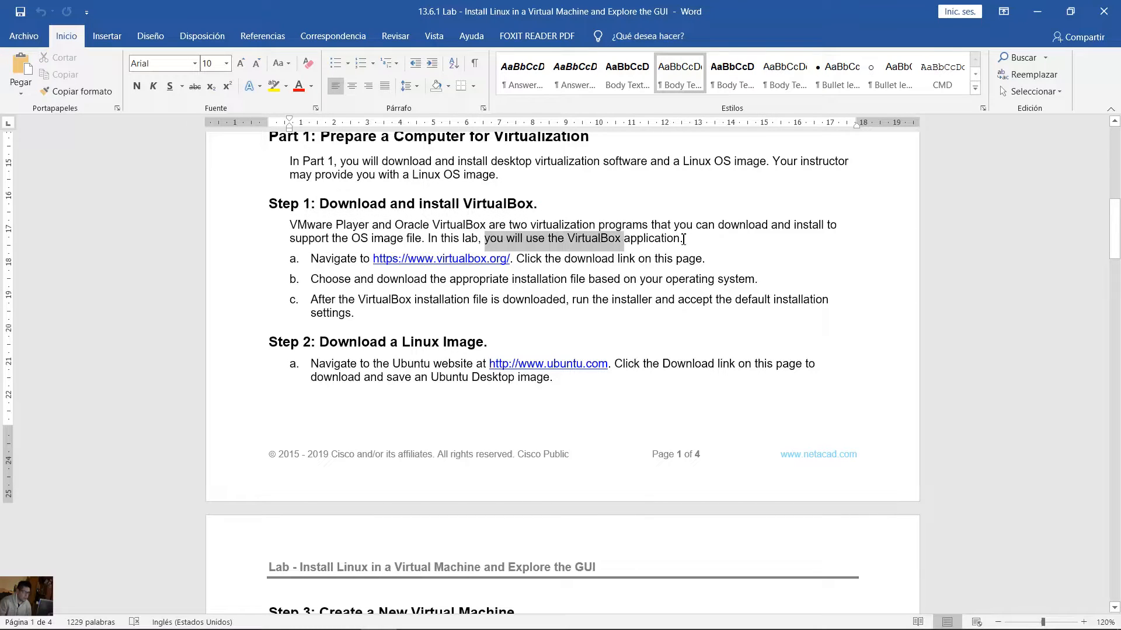
left_click_drag(682, 240, 684, 239)
left_click_drag(349, 262, 467, 257)
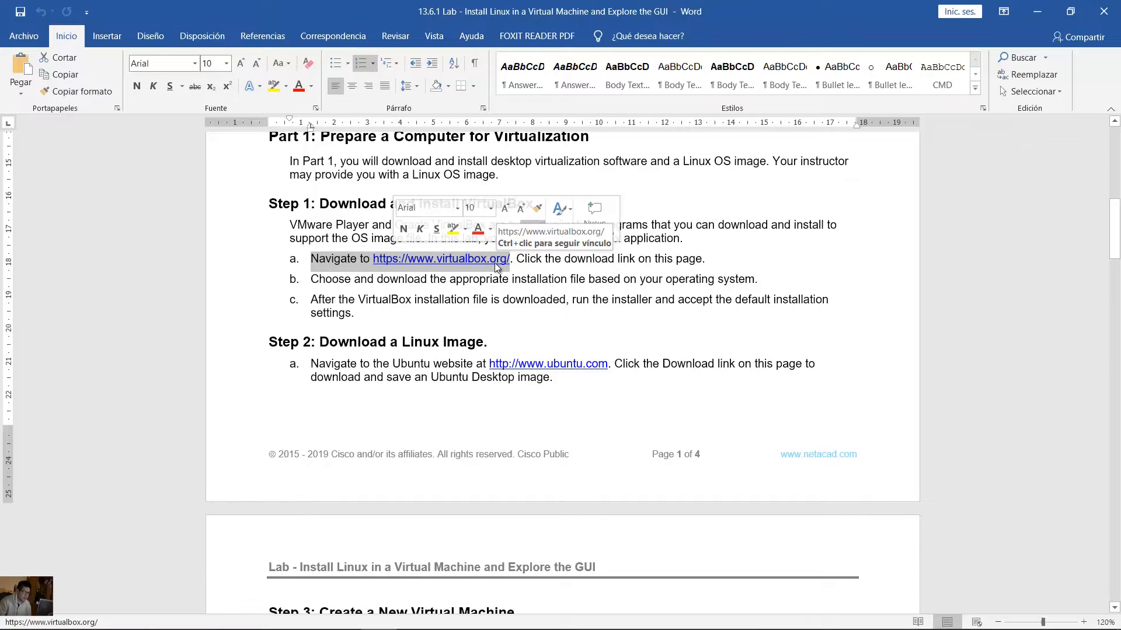
left_click_drag(354, 280, 523, 279)
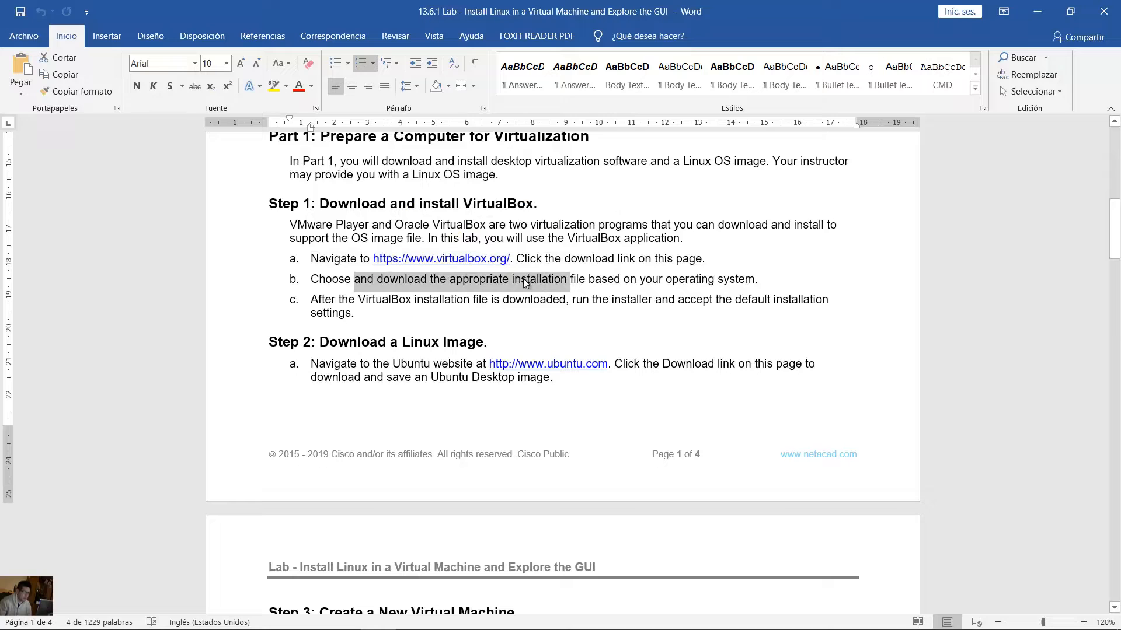
- Go to virtualbox.org in the incognito Chrome window and open its Downloads page
key("alt+Tab")
type("v")
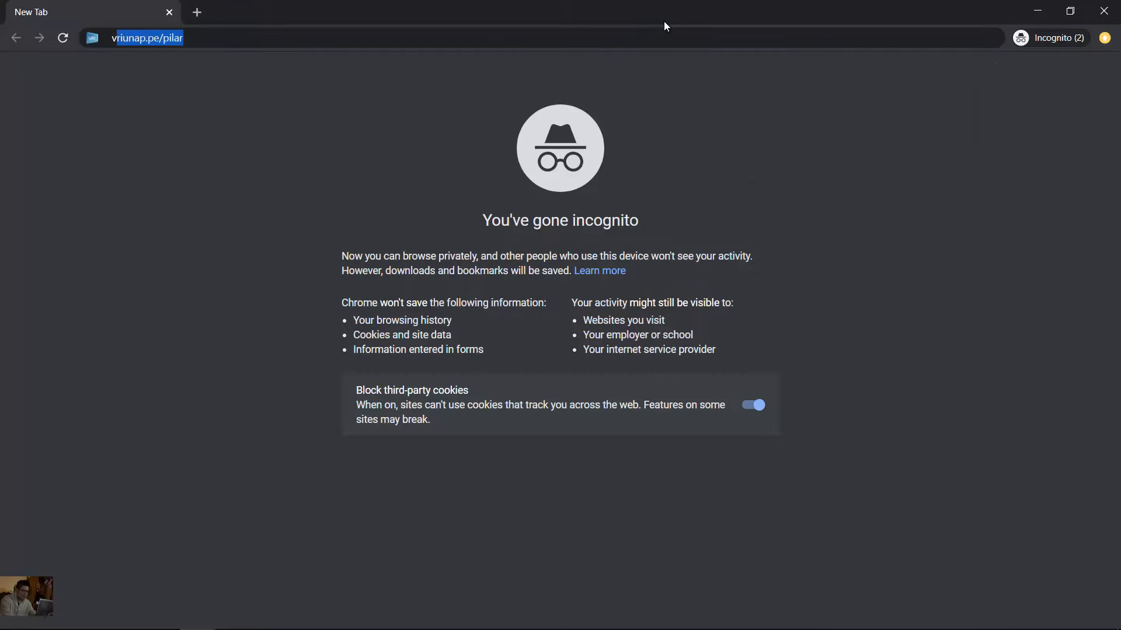
type("irtualbox.")
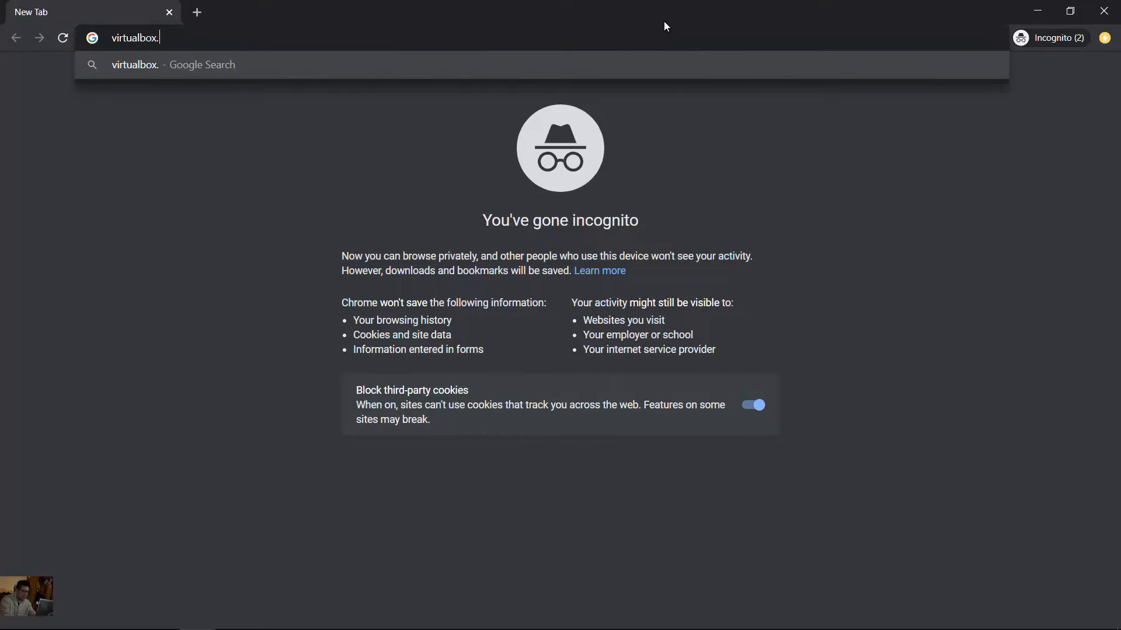
type("org")
key("Return")
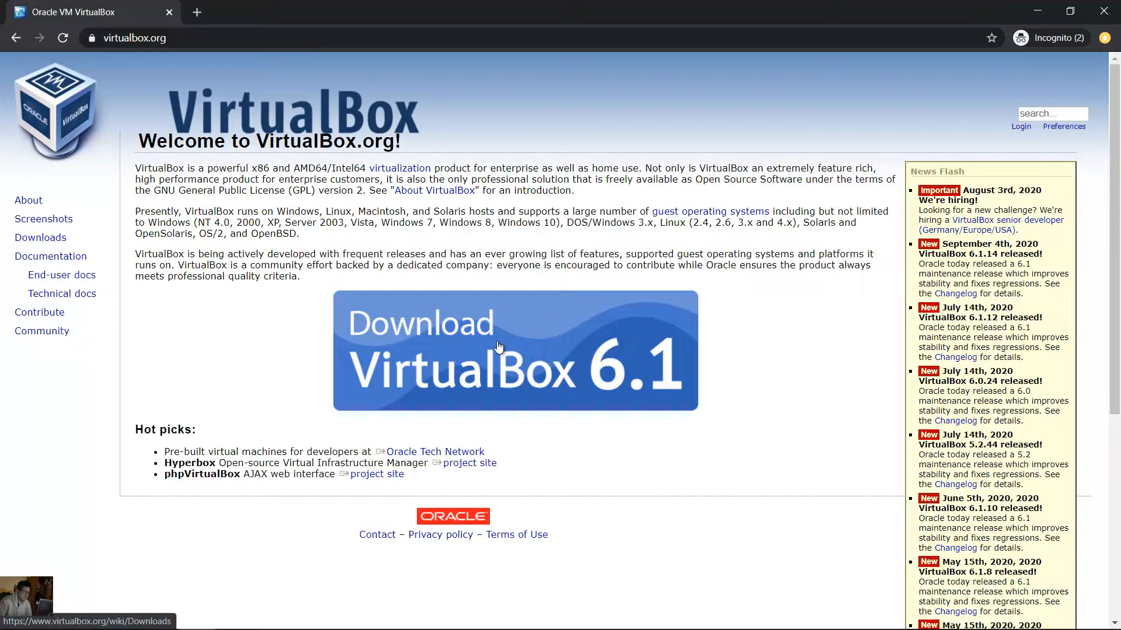
left_click(44, 245)
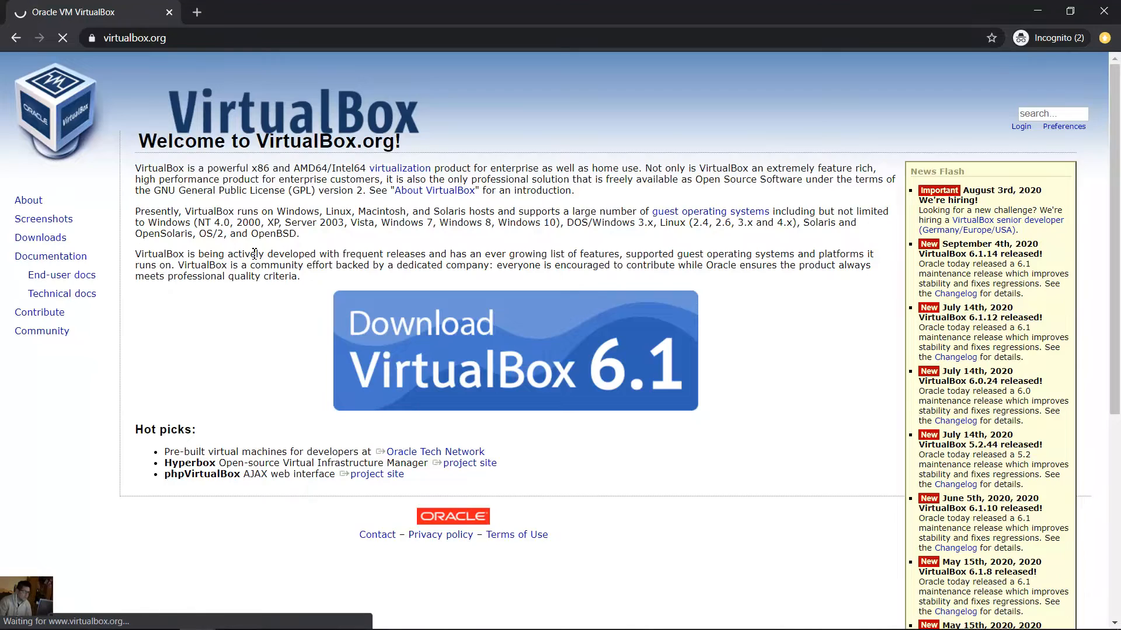
scroll(387, 283, "down", 1)
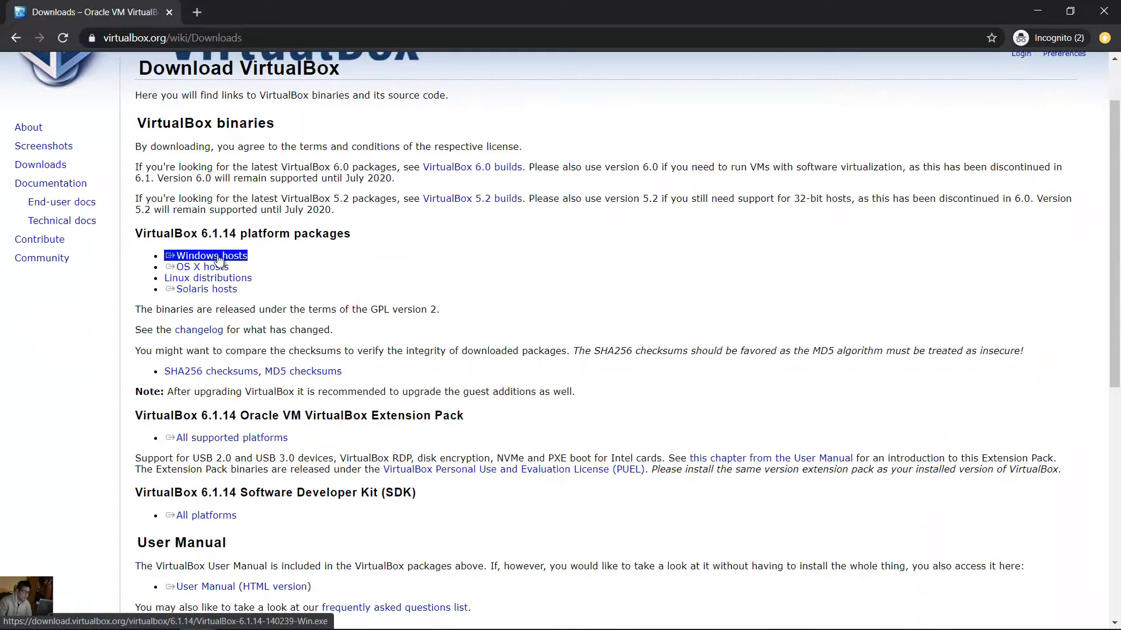
- Download the VirtualBox 6.1.14 installer for Windows hosts
double_click(161, 236)
left_click(208, 236)
left_click(210, 257)
- Review the Extension Pack support paragraph and download the Extension Pack for all supported platforms
double_click(172, 416)
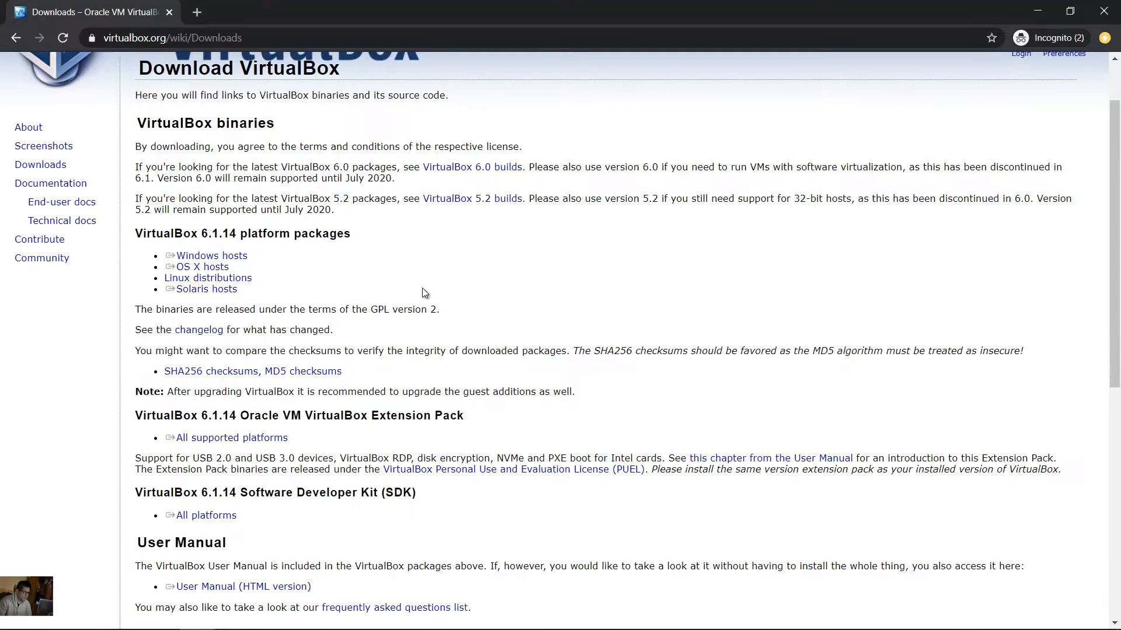
scroll(422, 289, "down", 2)
double_click(192, 272)
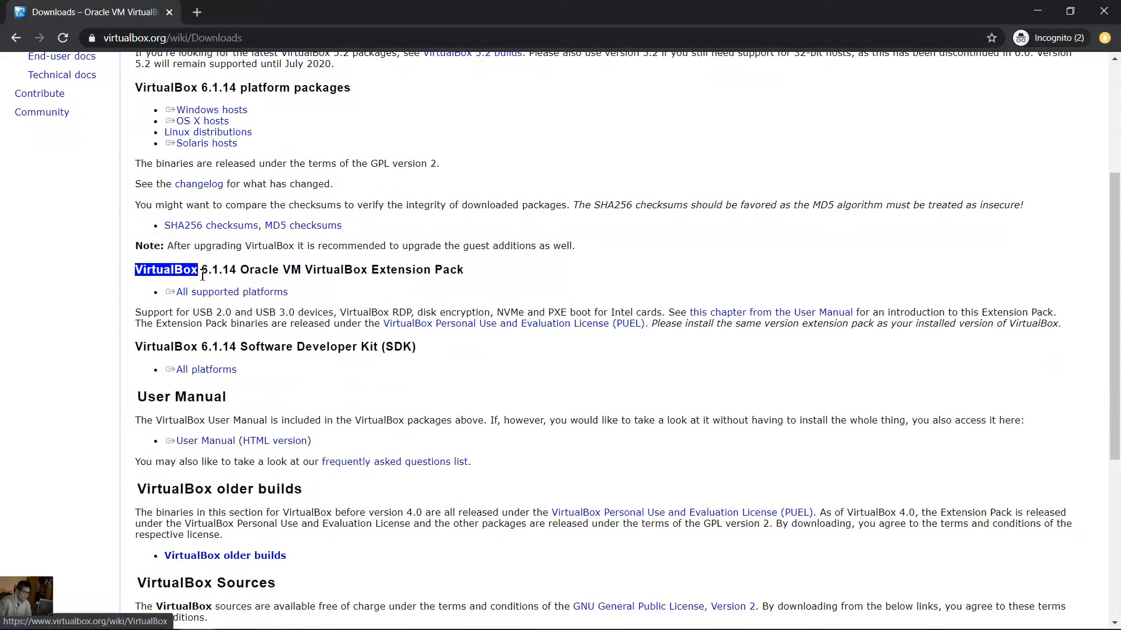
left_click(203, 275)
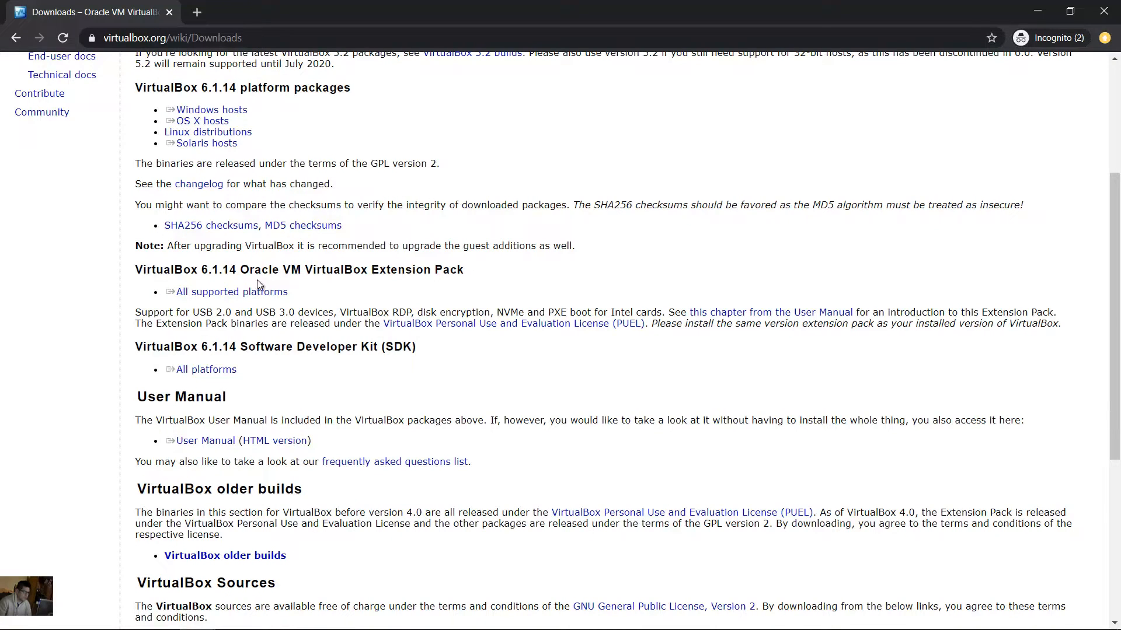
double_click(153, 271)
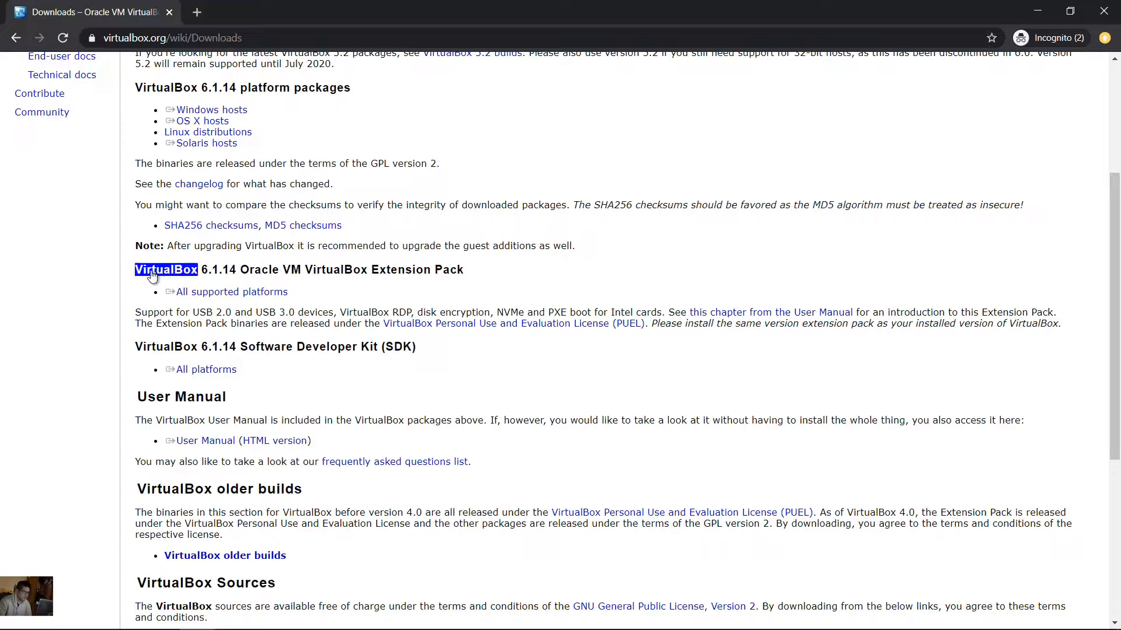
left_click(146, 274)
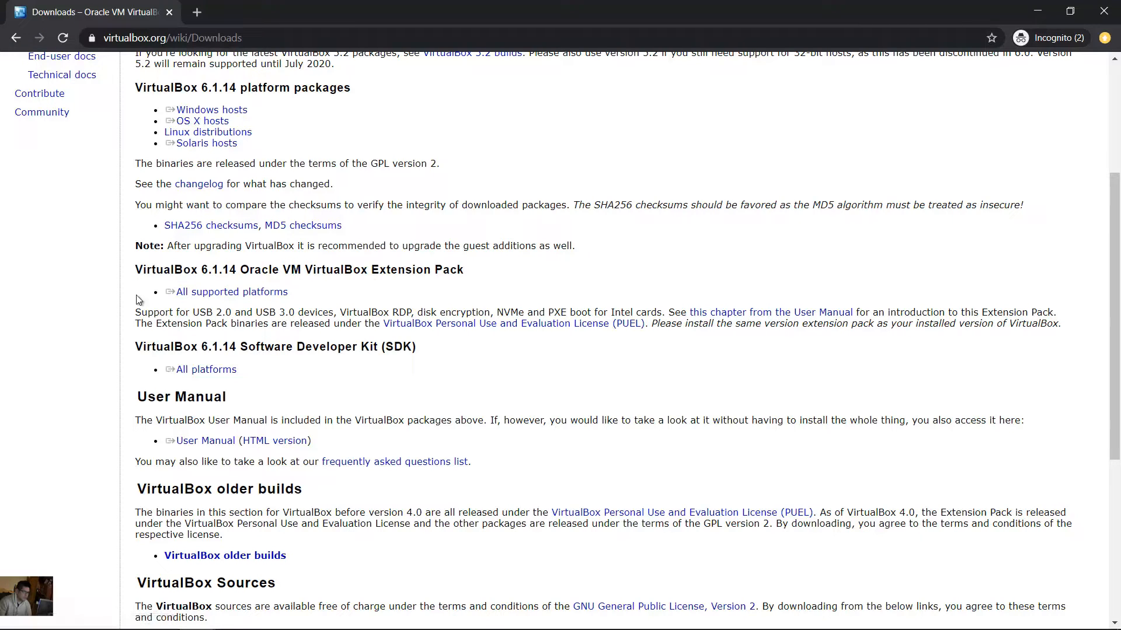
left_click_drag(136, 313, 719, 323)
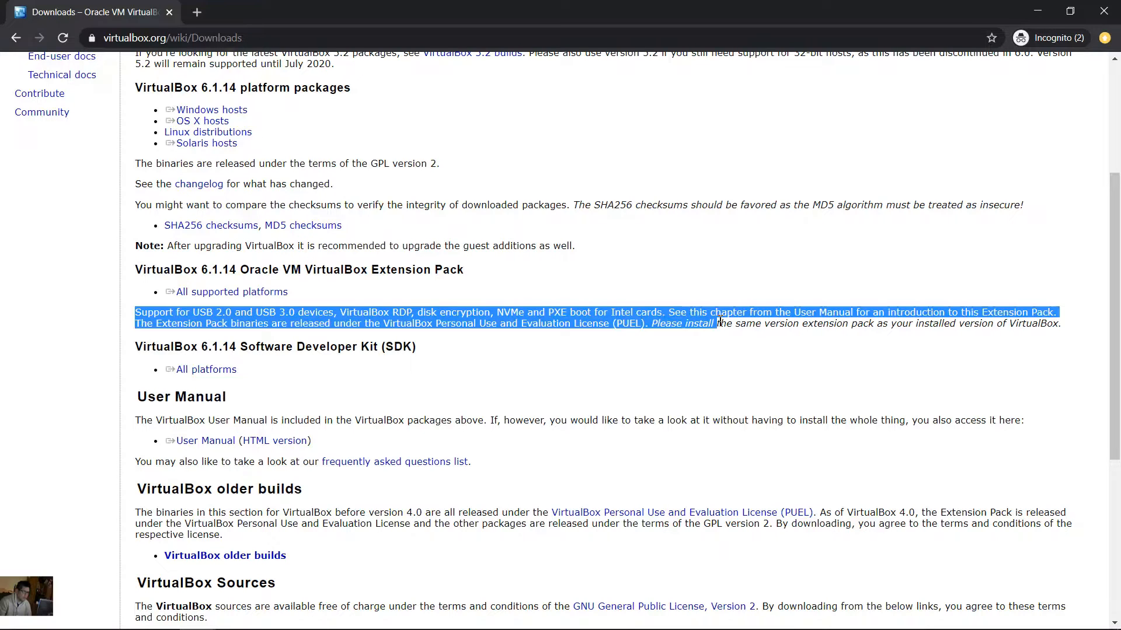
left_click(401, 273)
double_click(158, 272)
left_click(207, 273)
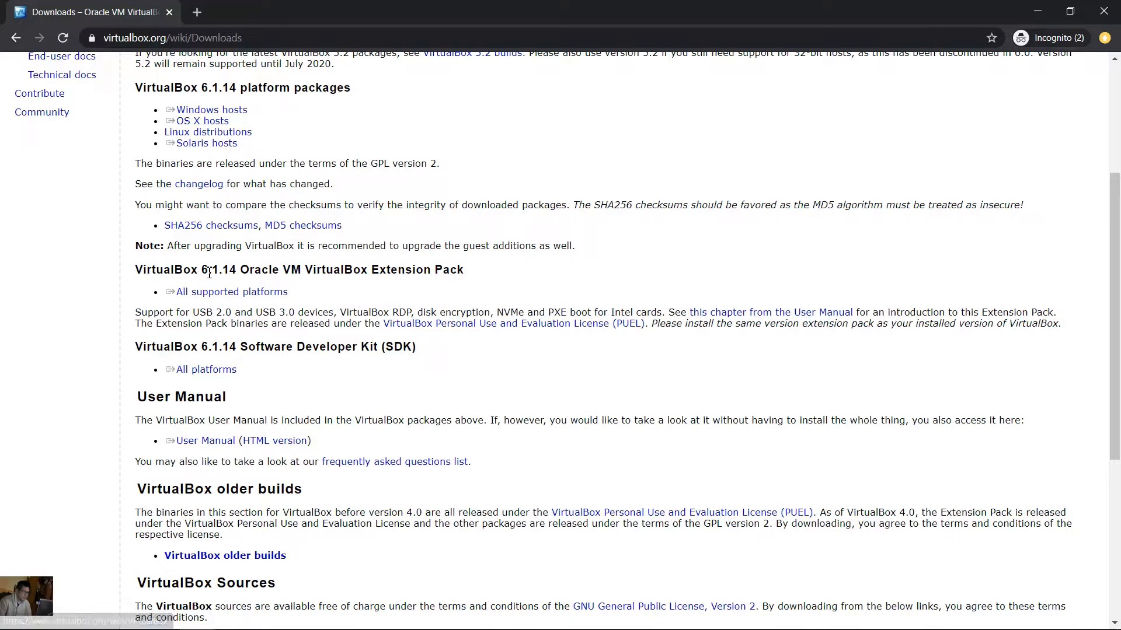
triple_click(215, 302)
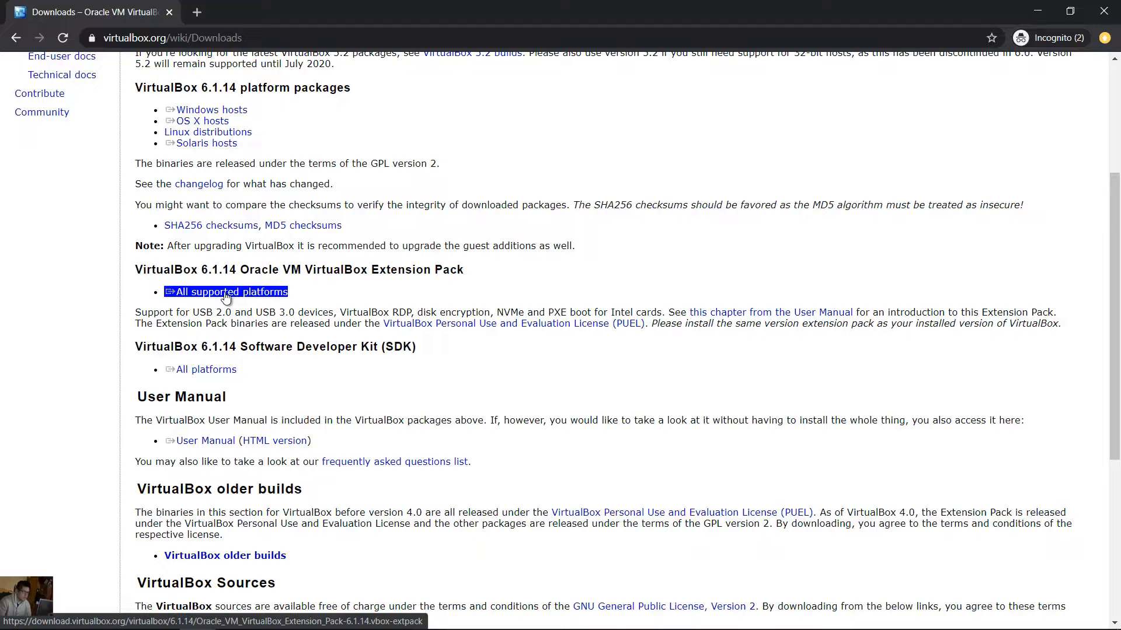
left_click(226, 294)
left_click(217, 326)
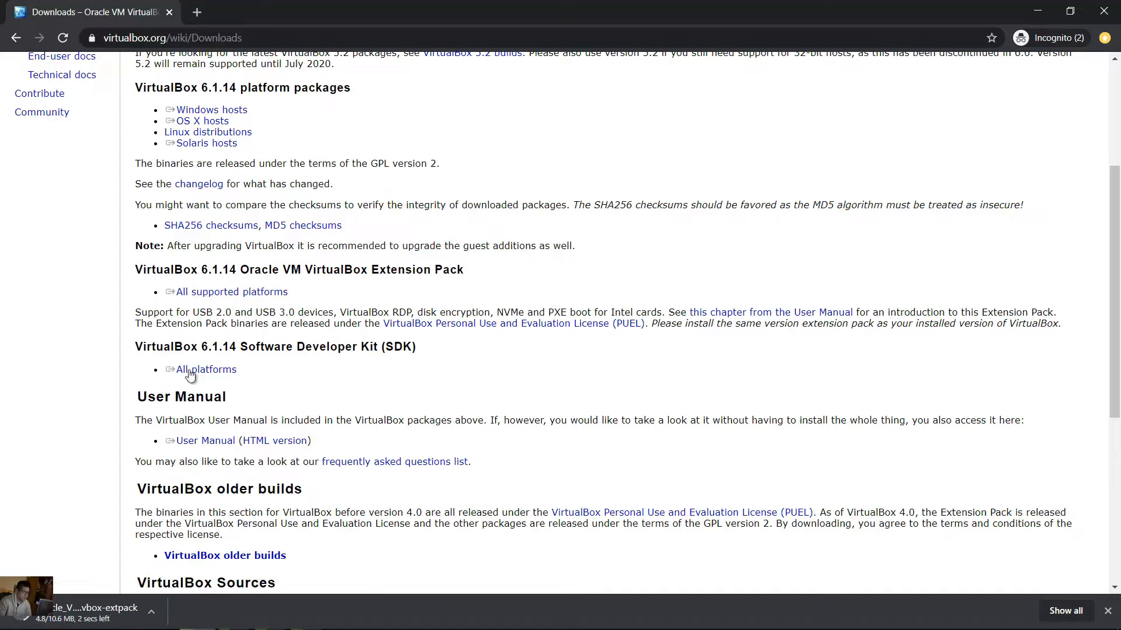
- Highlight the 6.1.14 platform packages and Extension Pack headings, then minimize Chrome to the desktop
scroll(99, 554, "up", 1)
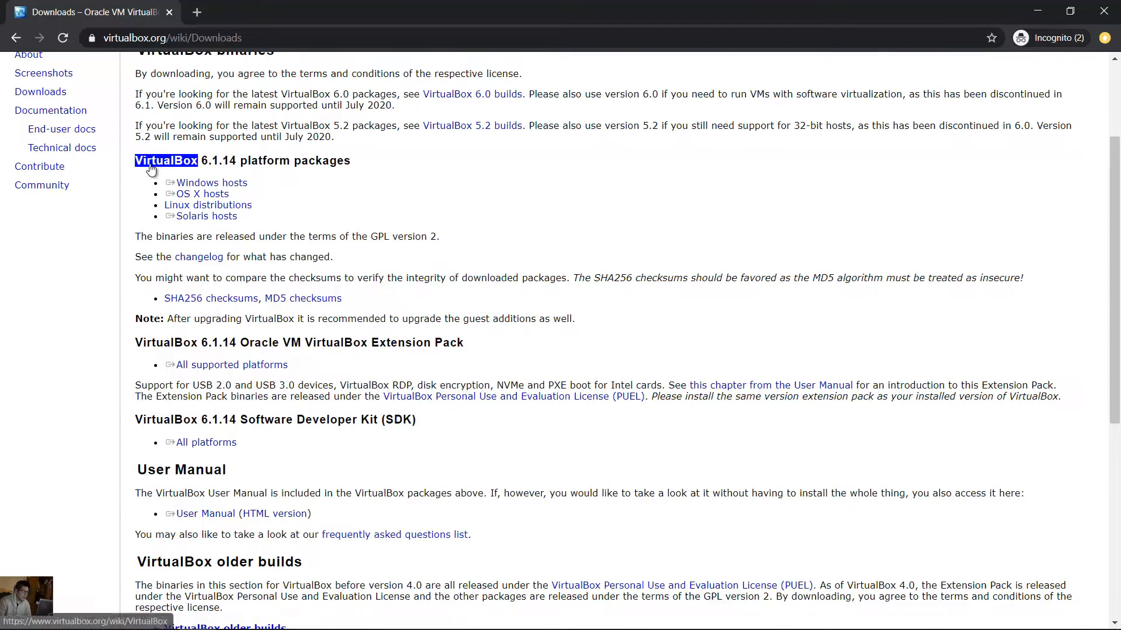
left_click_drag(132, 167, 222, 169)
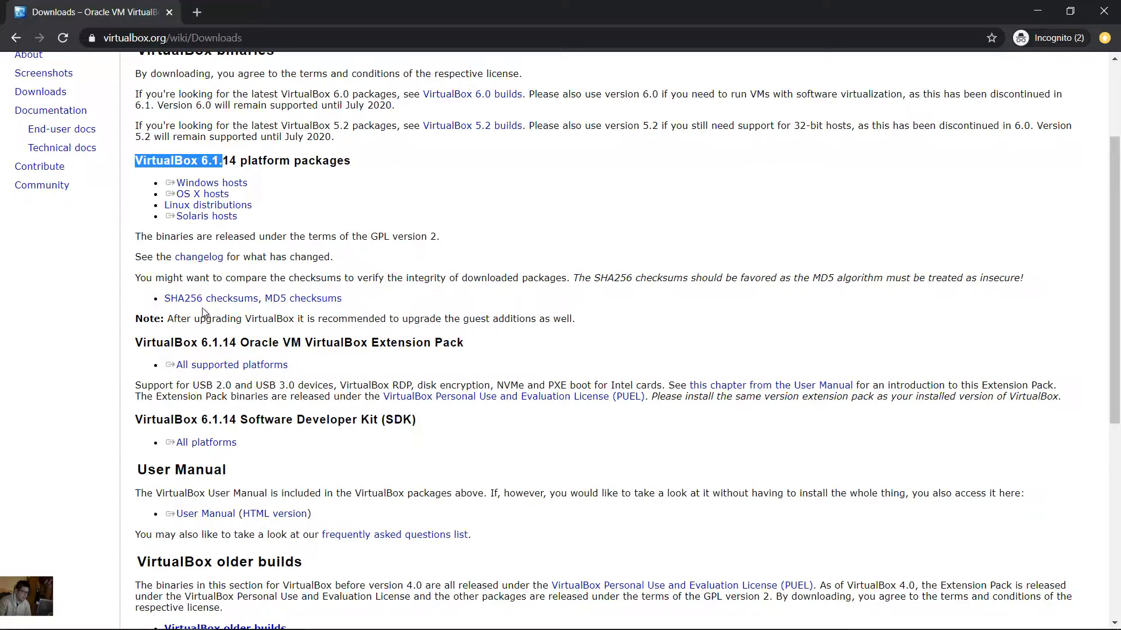
left_click_drag(130, 346, 487, 349)
left_click_drag(135, 163, 274, 165)
left_click_drag(131, 345, 456, 351)
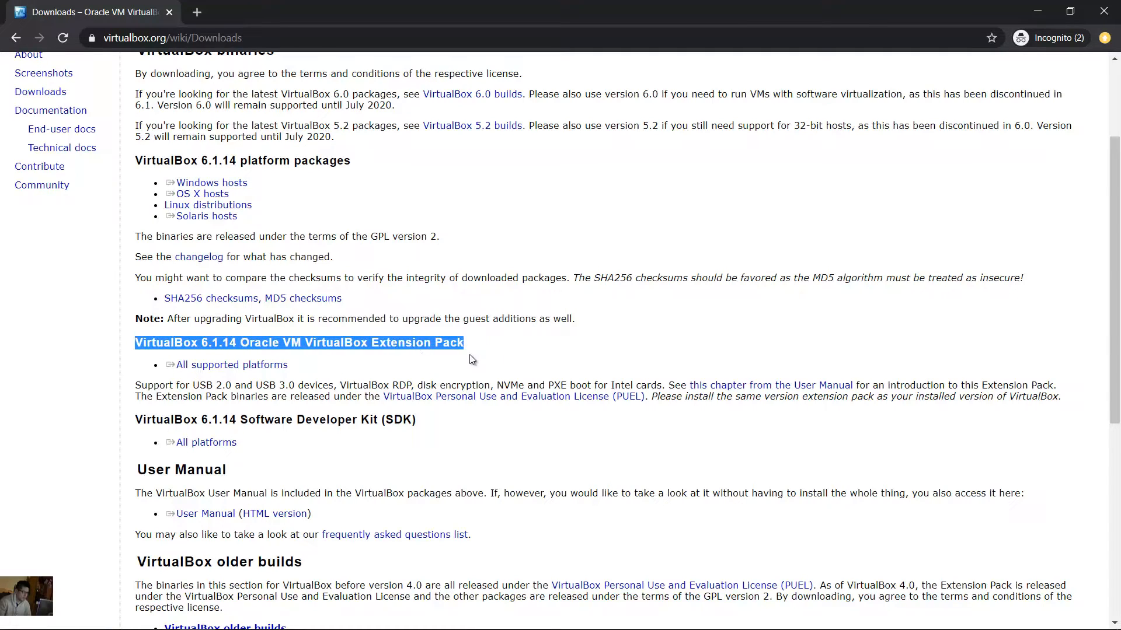
key("super+d")
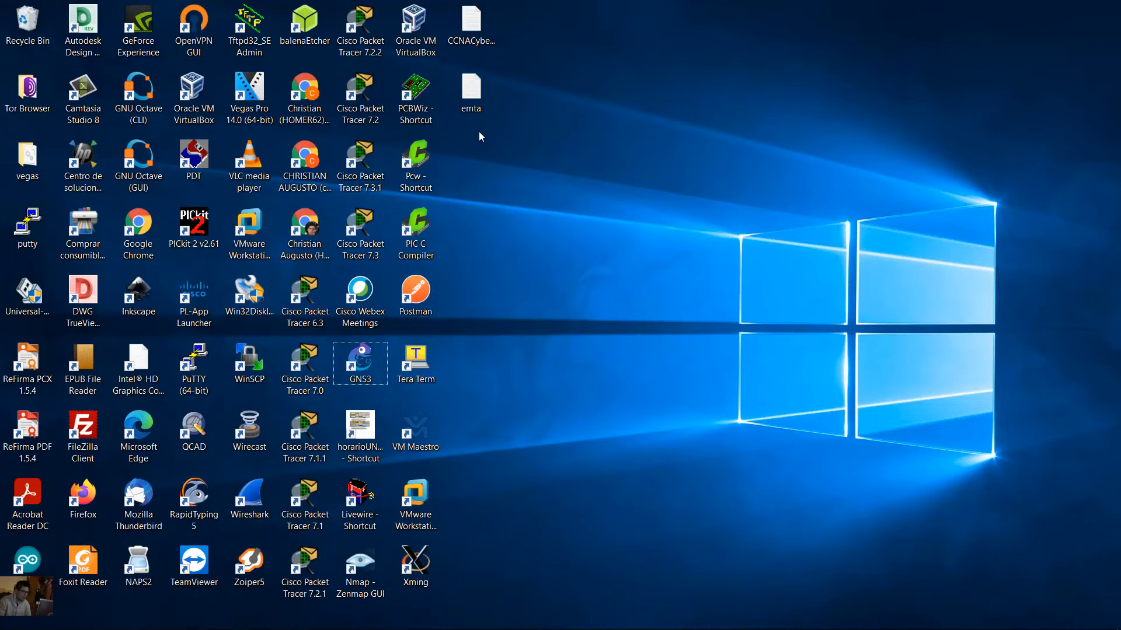
- Select the Oracle VM VirtualBox desktop shortcut, then restore the Word lab document
left_click(420, 31)
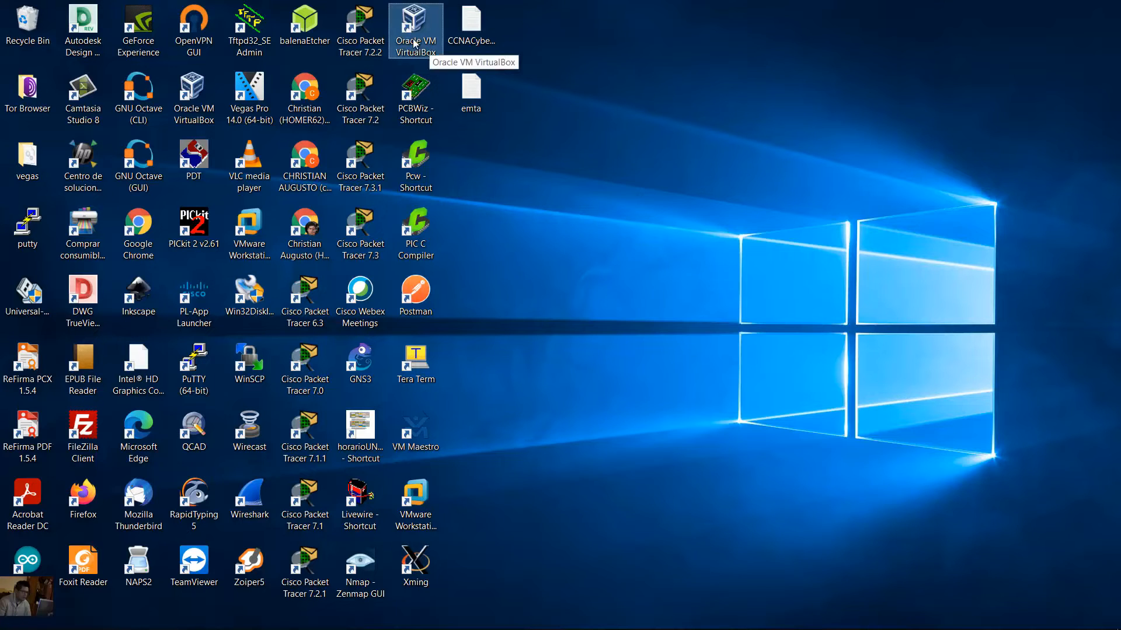
left_click(376, 619)
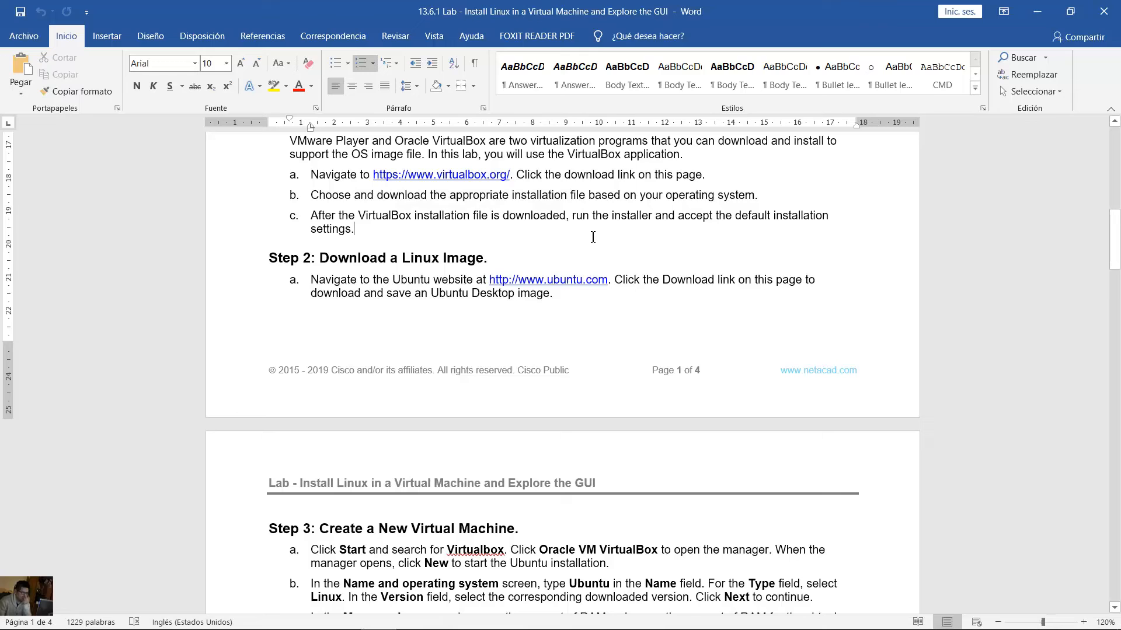
- Highlight Step 2's instruction to visit ubuntu.com, then enter ubuntu.com in a new Chrome tab
left_click_drag(320, 259, 497, 259)
scroll(563, 263, "down", 1)
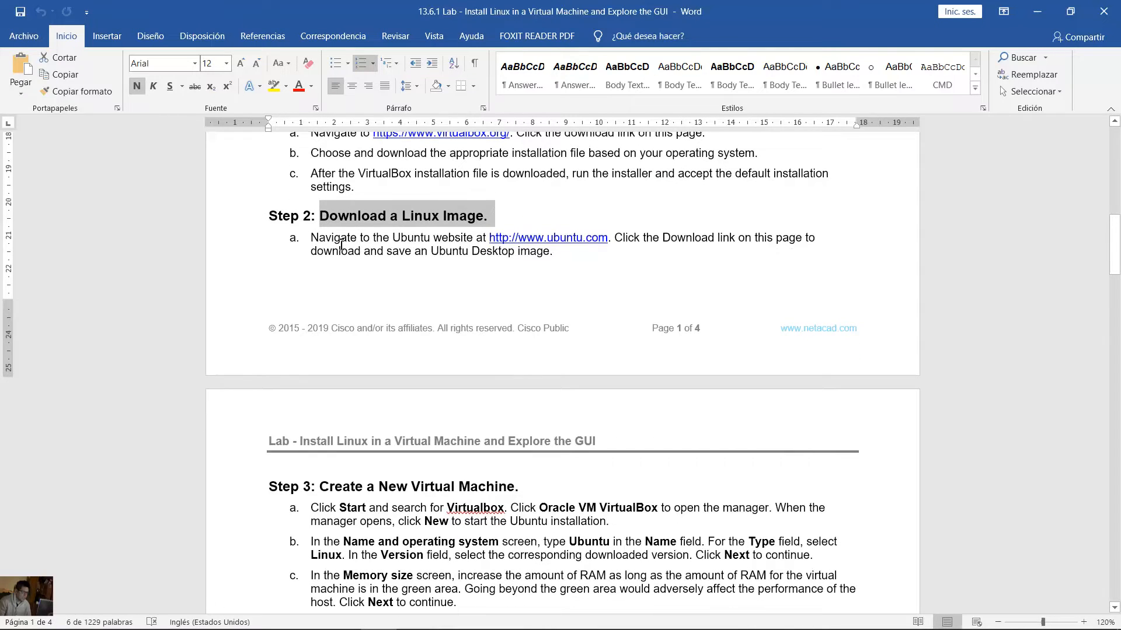
left_click_drag(311, 237, 404, 238)
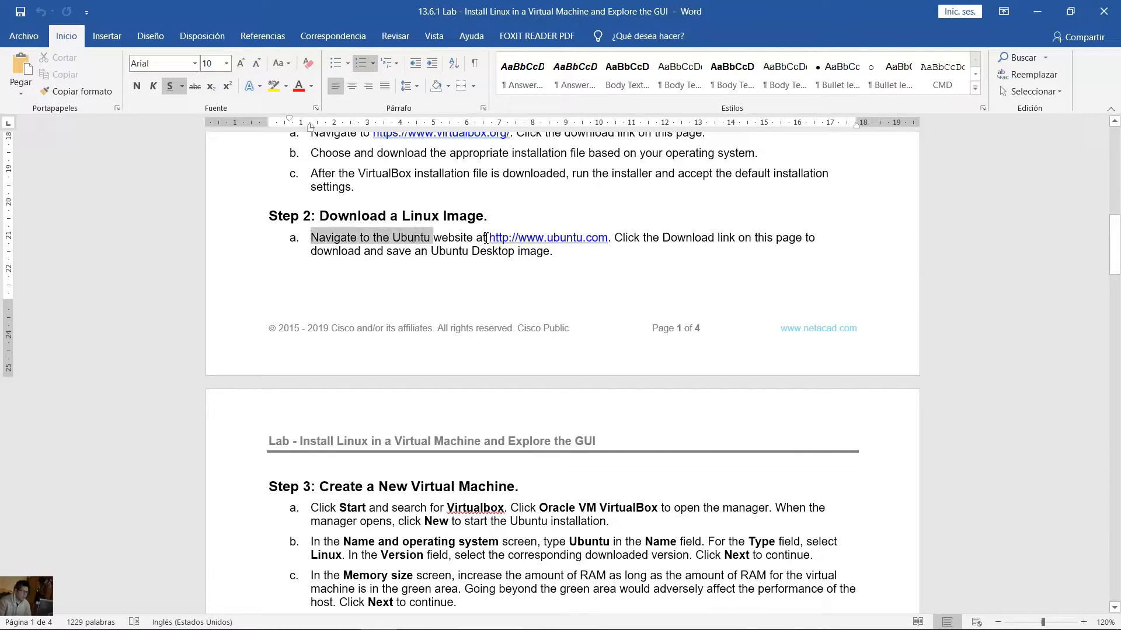
left_click_drag(486, 238, 523, 236)
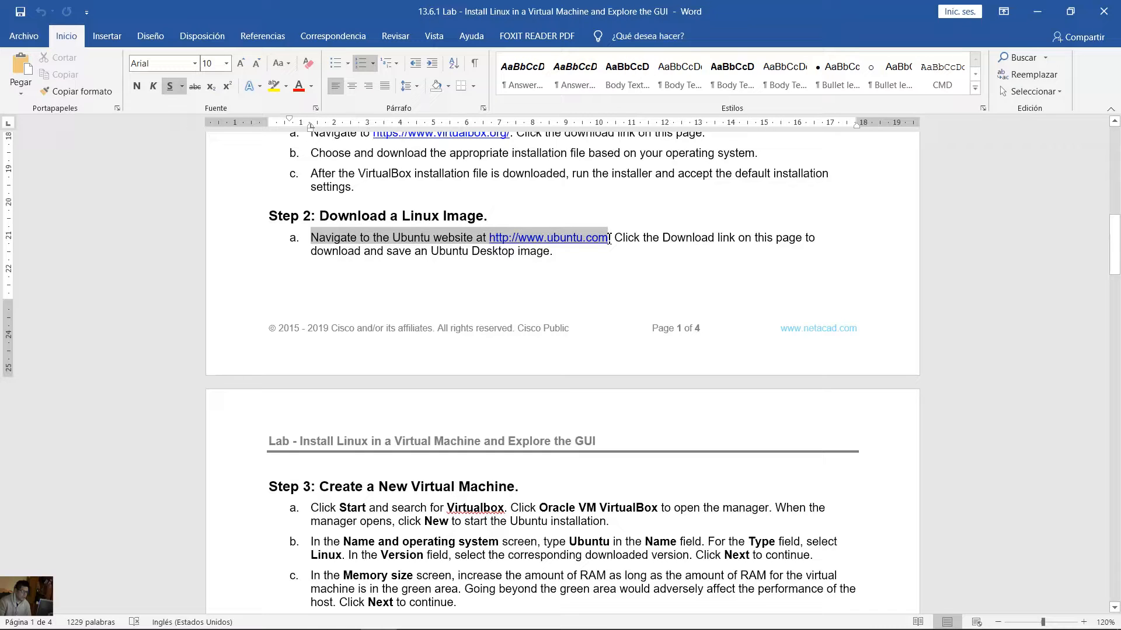
left_click_drag(622, 243, 544, 253)
scroll(608, 289, "down", 5)
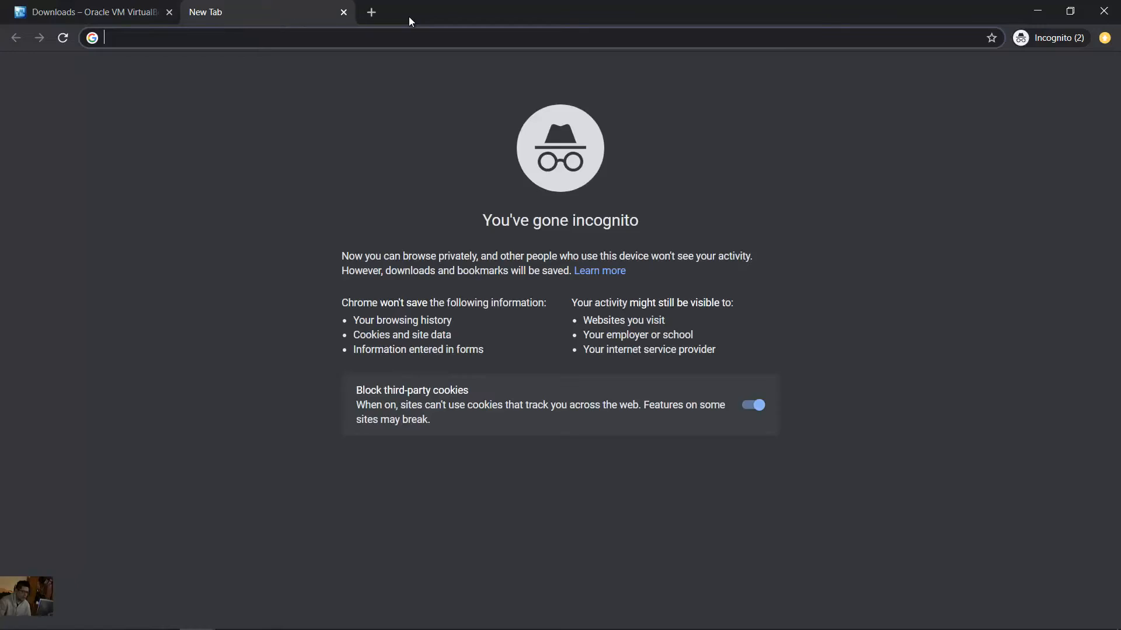
type("ubuntu.com")
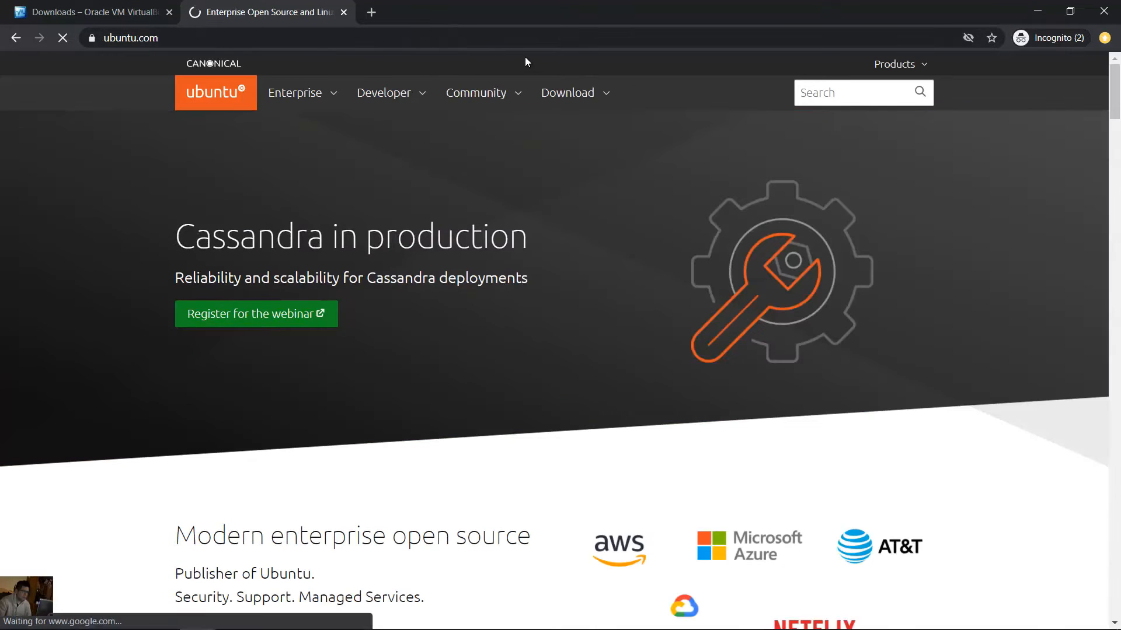
- Start downloading the Ubuntu 20.04.1 desktop ISO from the Ubuntu Desktop download page
left_click(544, 94)
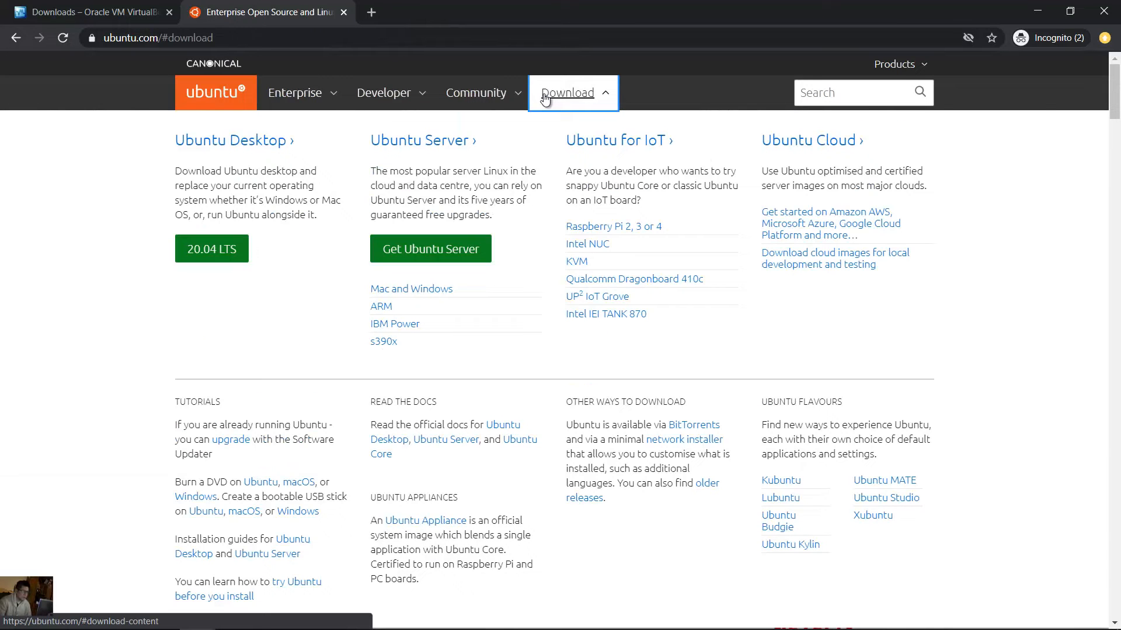
left_click(228, 141)
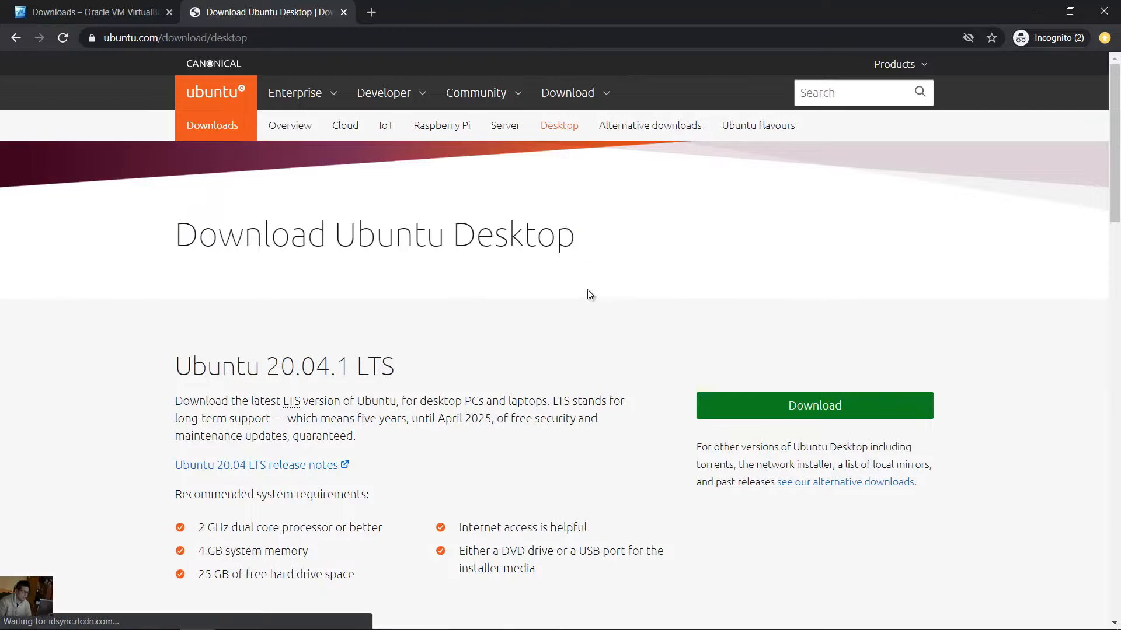
scroll(587, 290, "down", 2)
scroll(635, 286, "down", 1)
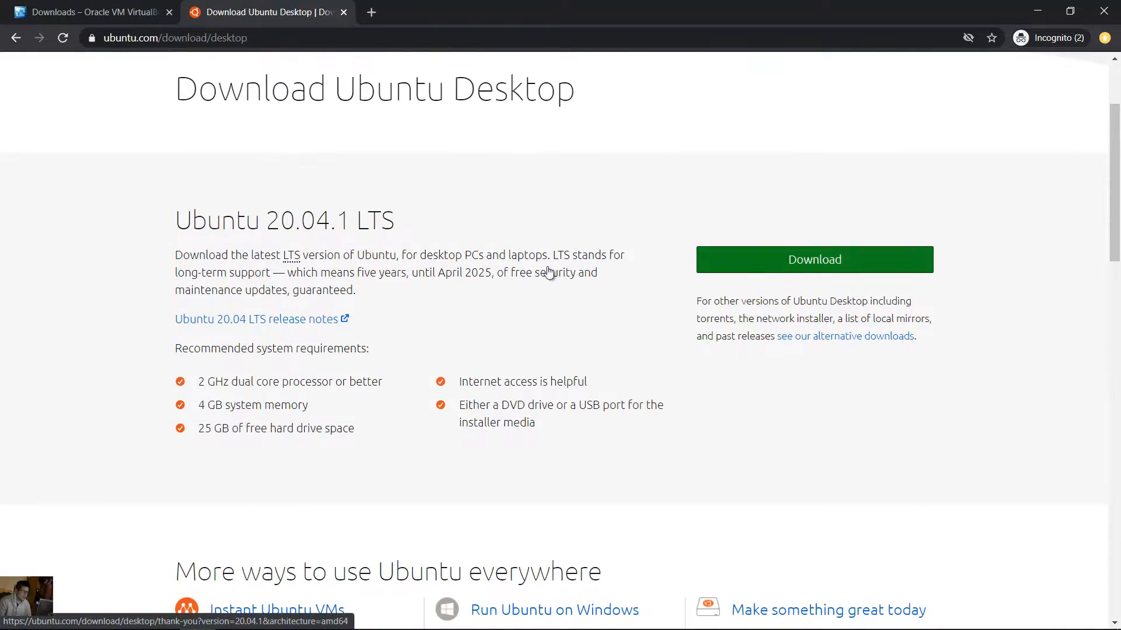
left_click_drag(184, 222, 328, 221)
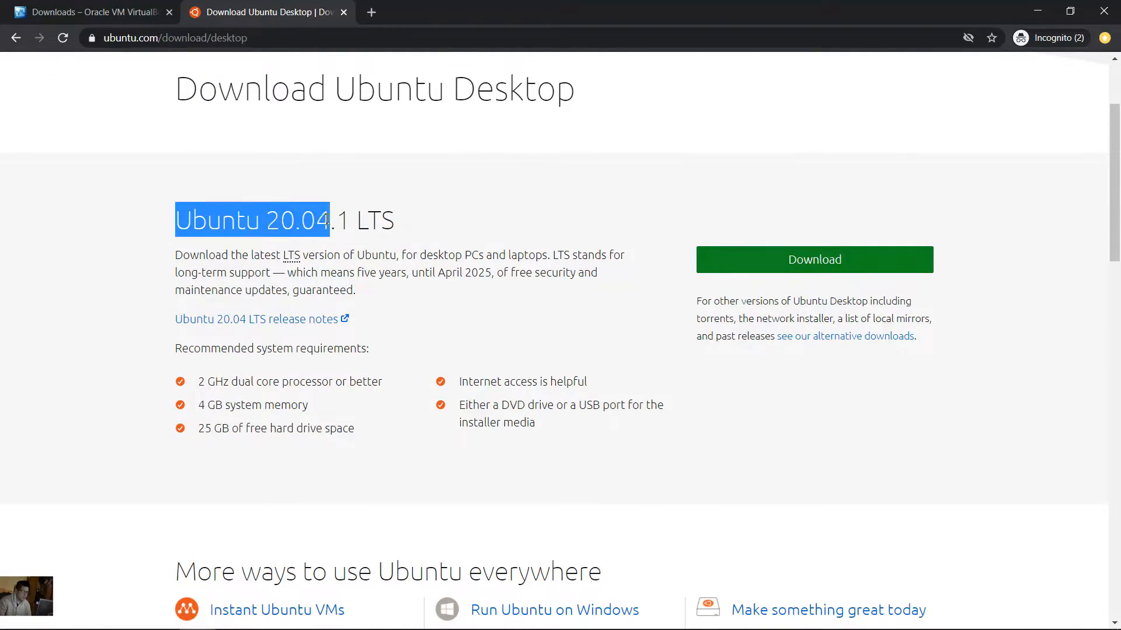
left_click(786, 262)
- Scroll the thank-you page leaving the contribution amount unchanged, and select a file in D:\tmp
scroll(565, 280, "down", 5)
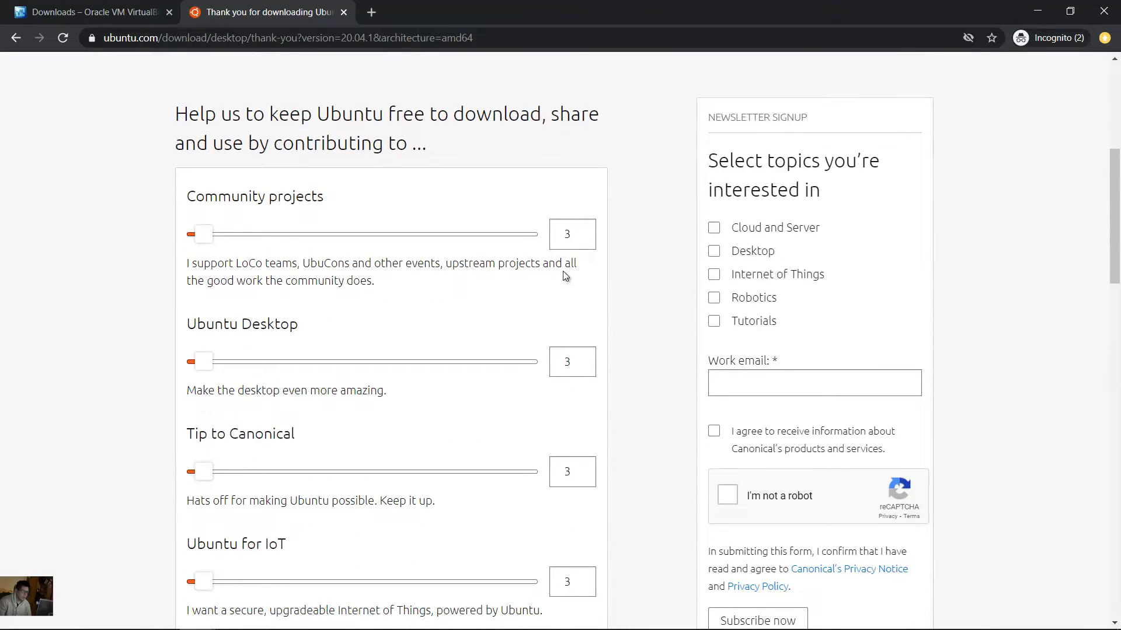
double_click(567, 235)
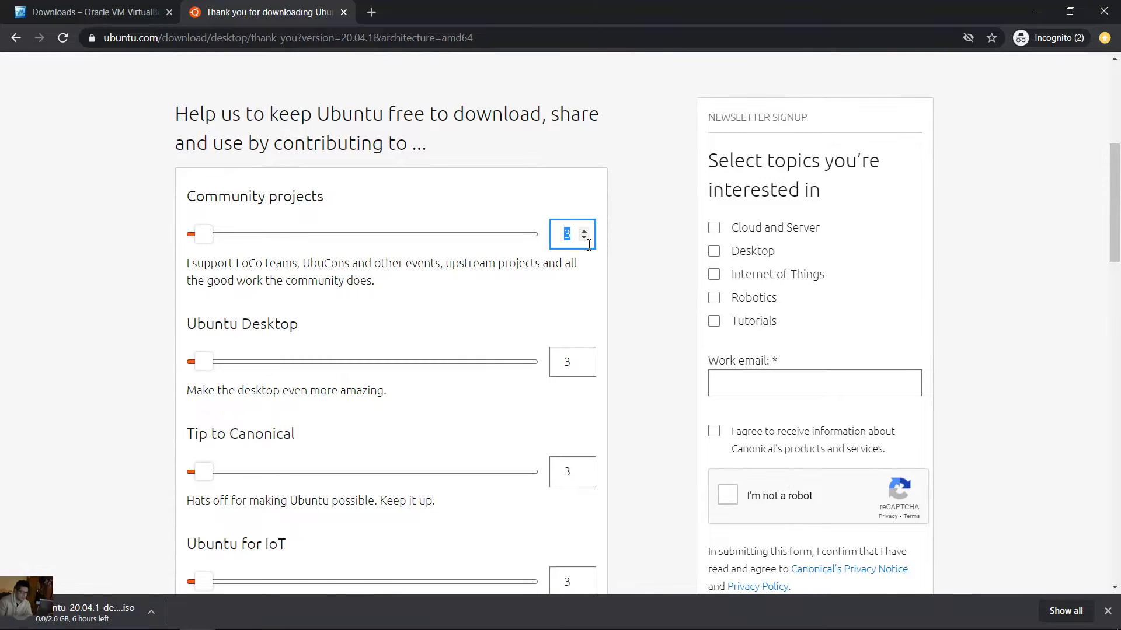
left_click(595, 252)
scroll(461, 293, "down", 10)
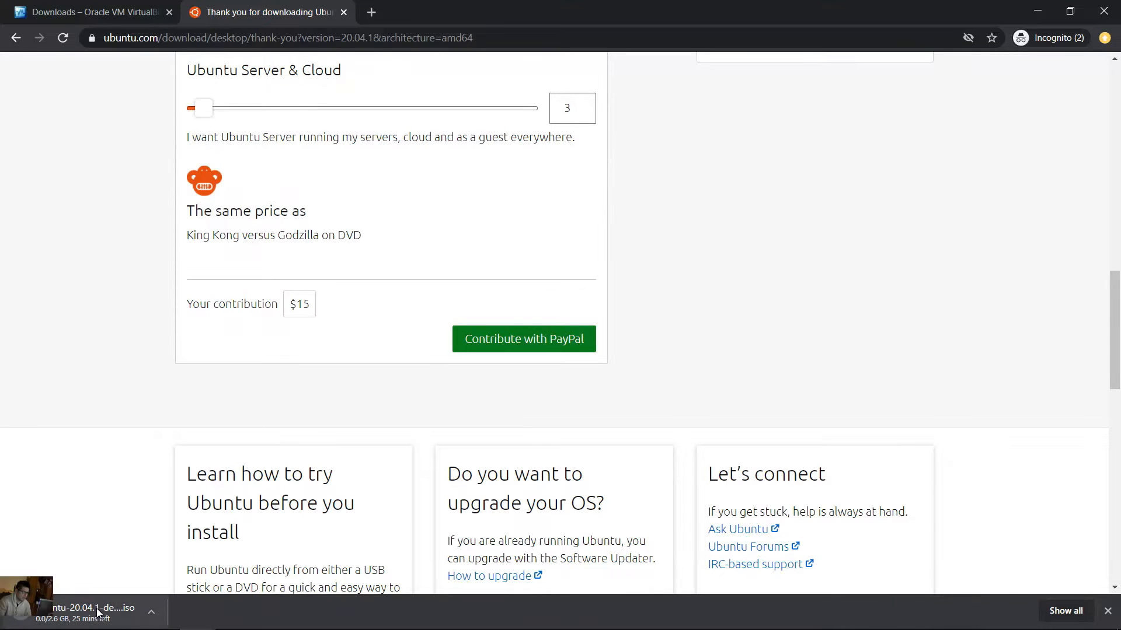
scroll(366, 358, "up", 1)
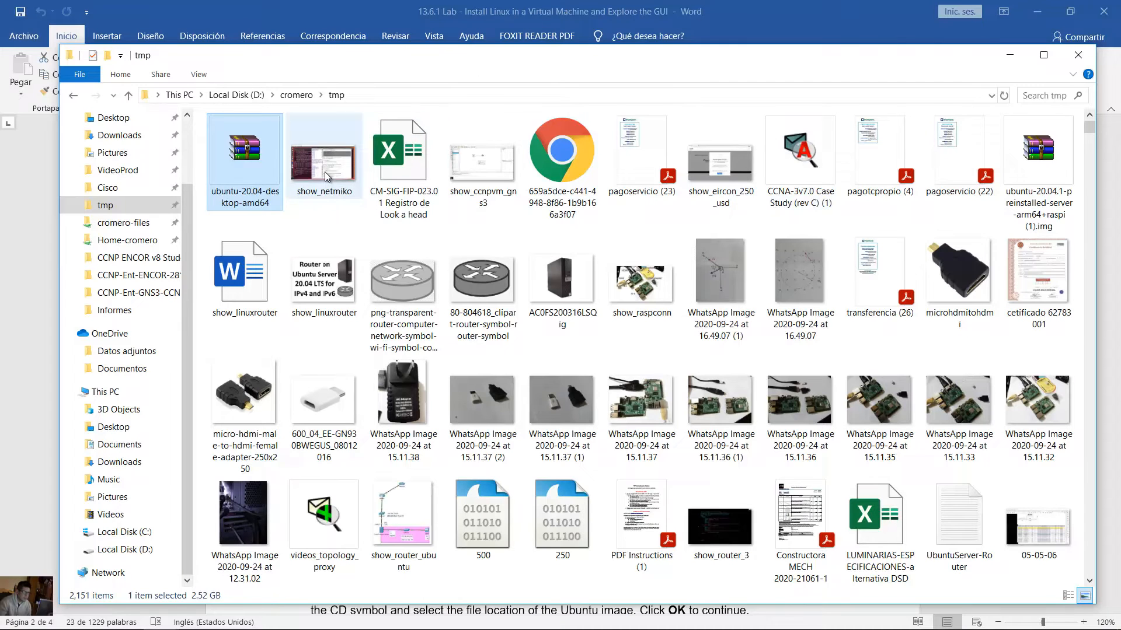
left_click(328, 178)
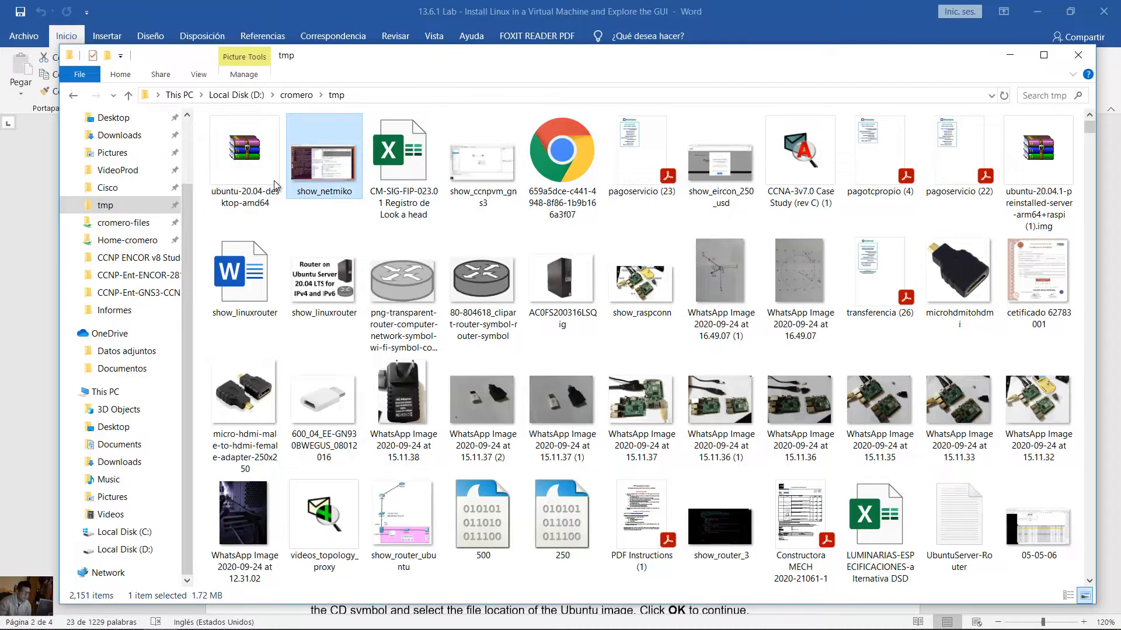
- Check the 2.52 GB ubuntu-20.04-desktop-amd64 image in tmp and minimize File Explorer
left_click(276, 186)
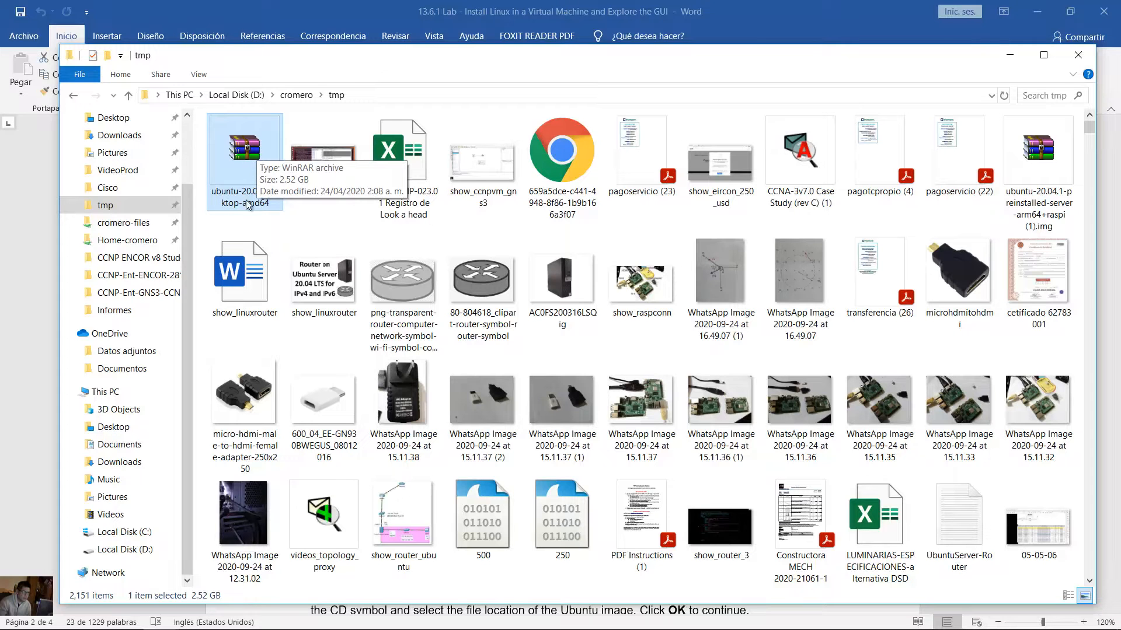
left_click(997, 60)
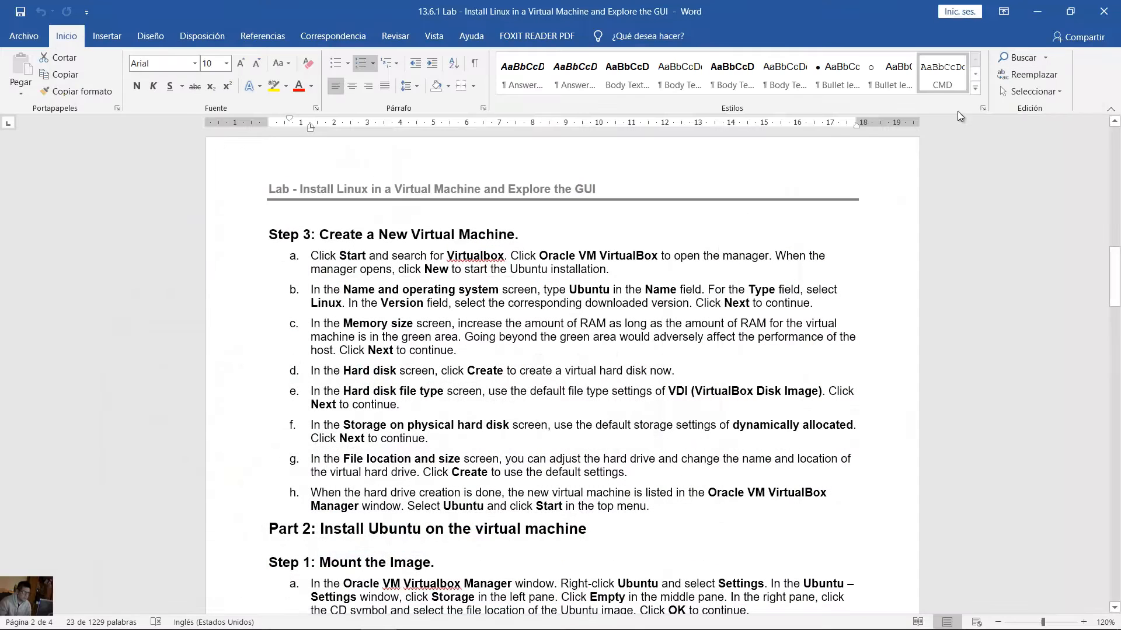
- Highlight the Step 3 'Create a New Virtual Machine' heading, then show the desktop
left_click(642, 373)
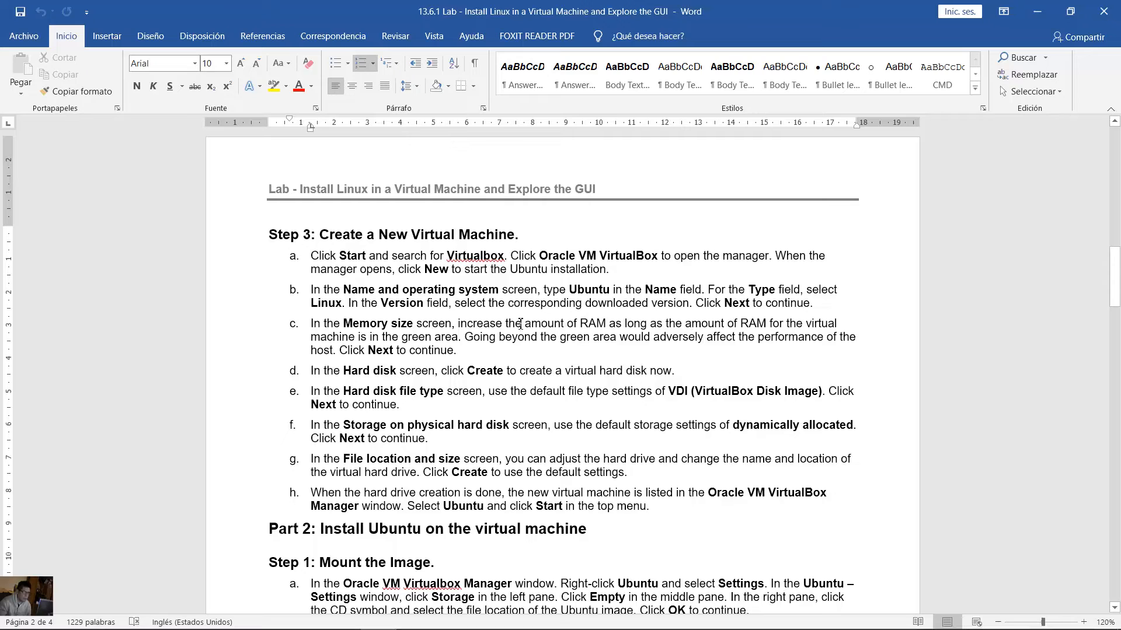
left_click_drag(319, 234, 542, 234)
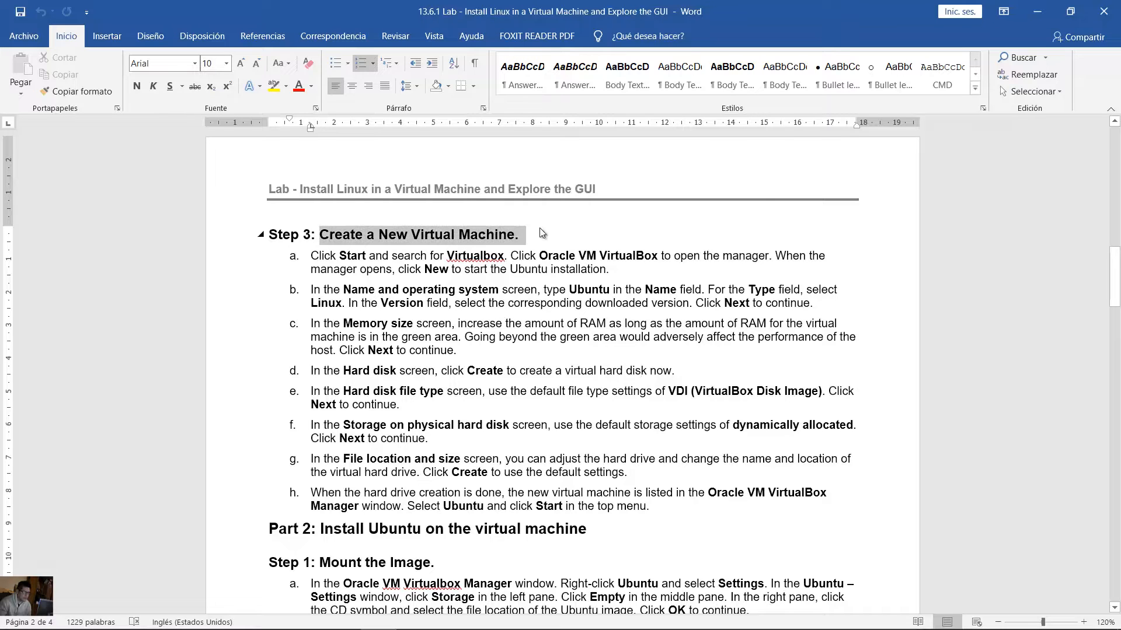
left_click(473, 330)
key("super+d")
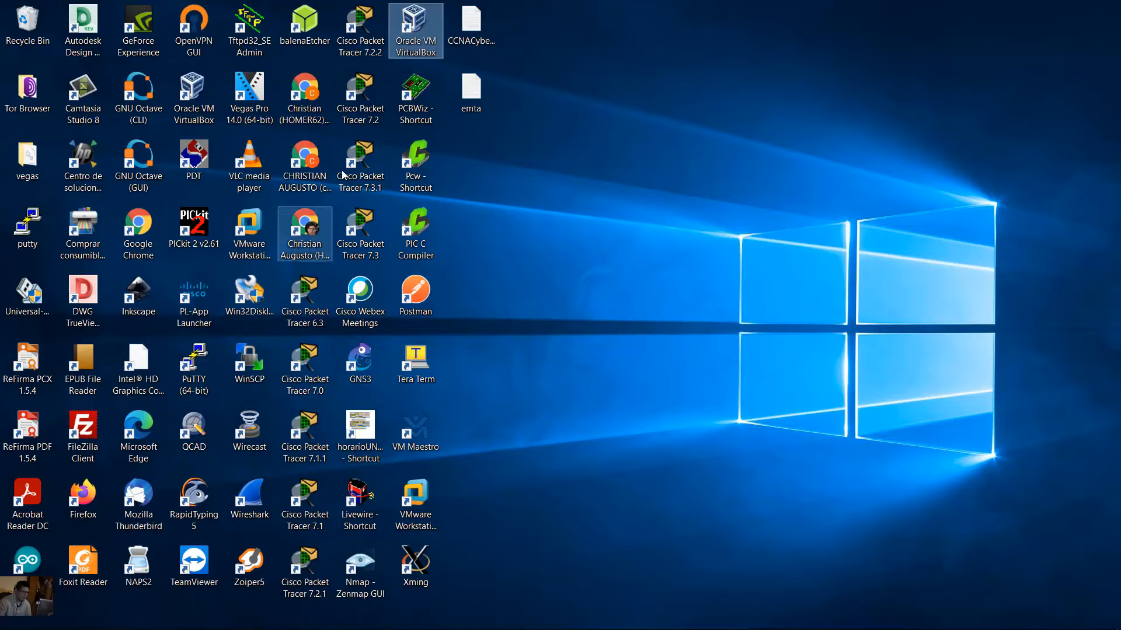
- Start a new VirtualBox VM named Ubuntu-Desktop-20-04, type Linux, version Ubuntu (64-bit)
double_click(425, 35)
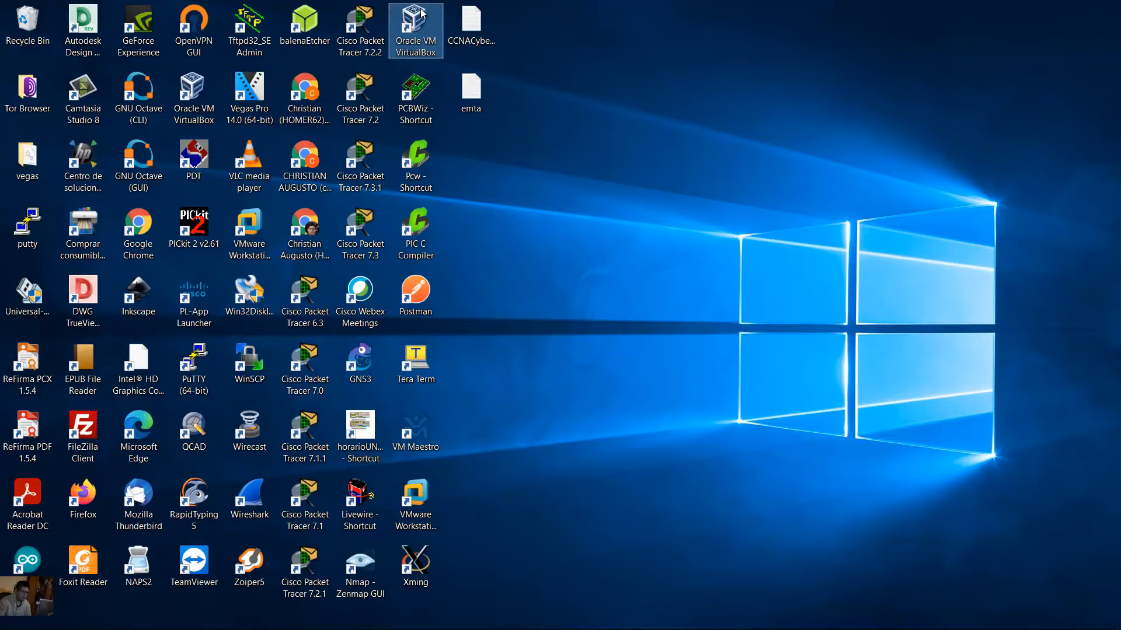
scroll(379, 274, "down", 1)
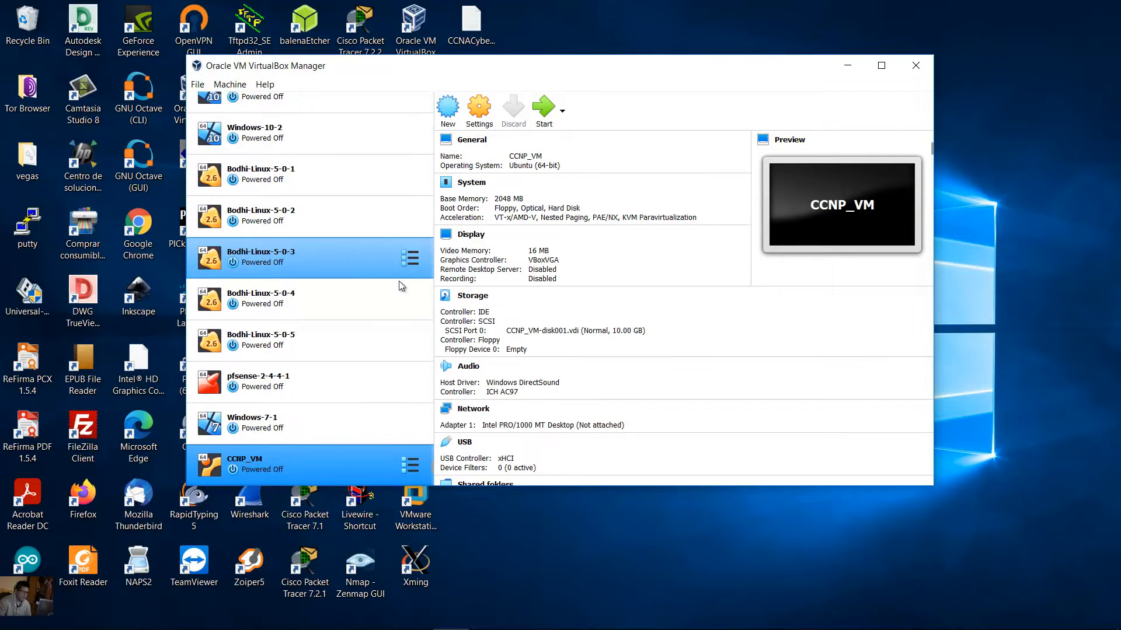
left_click(446, 111)
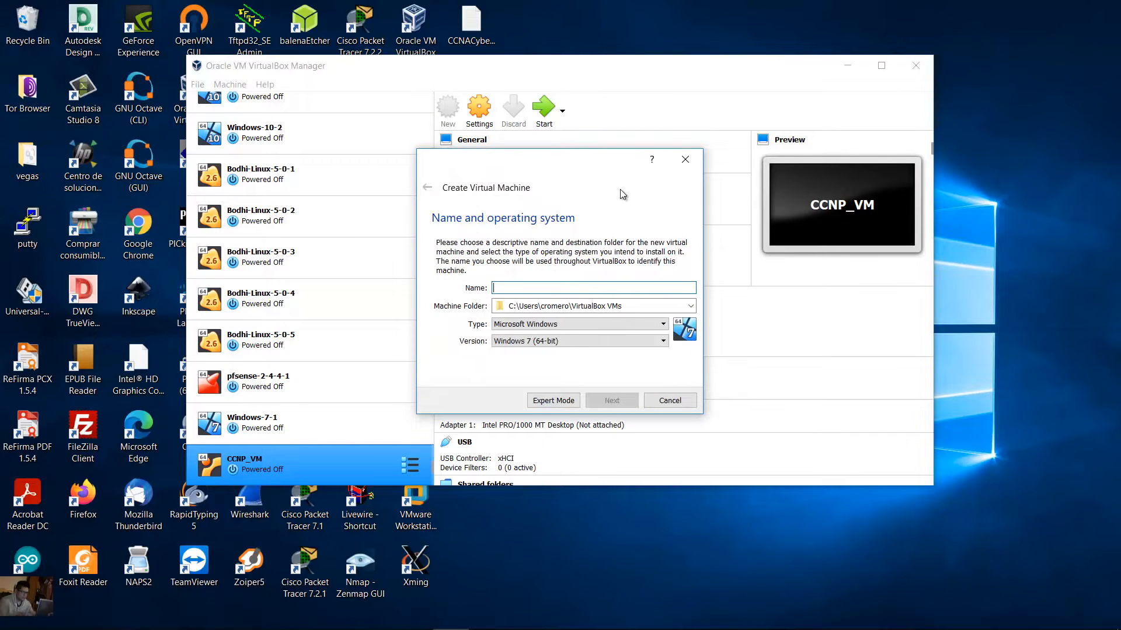
type("U")
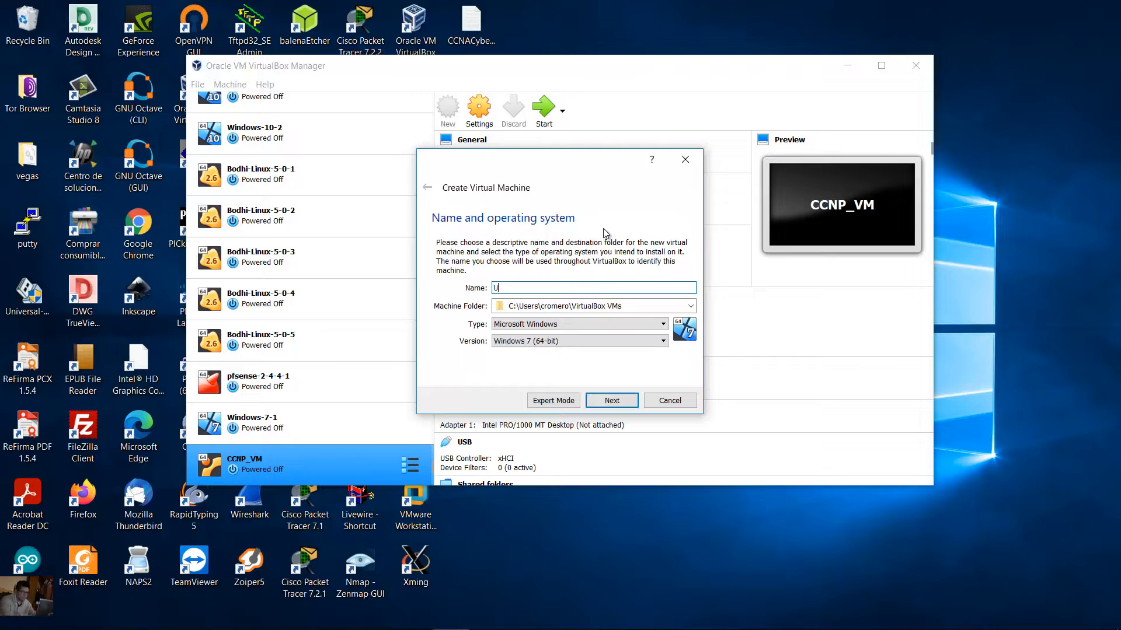
type("buntu-Desktop-20-04")
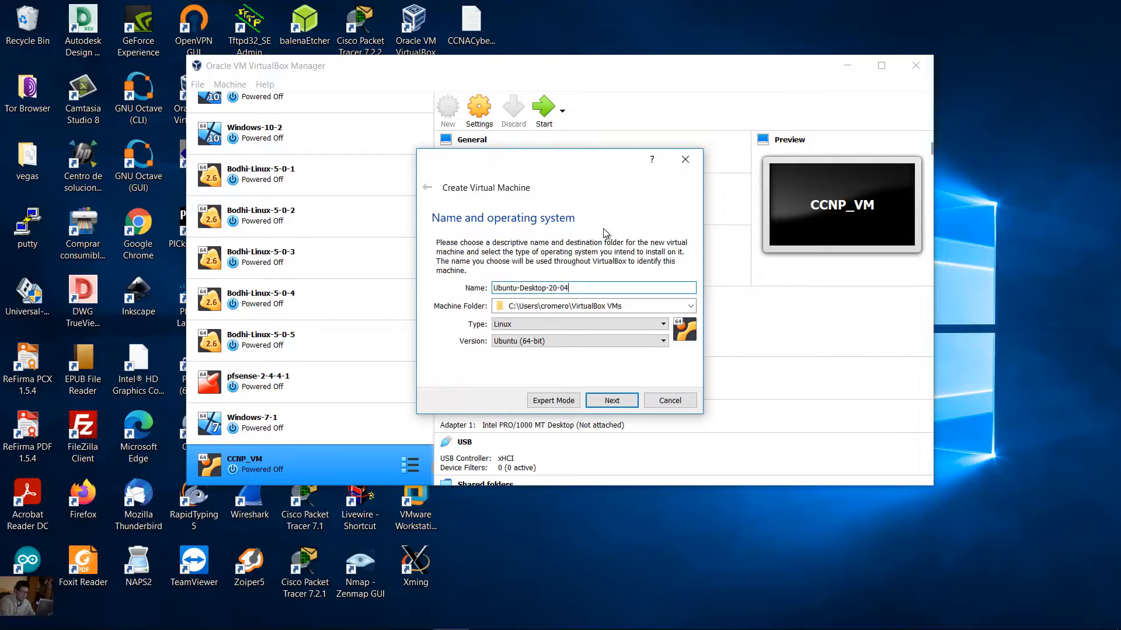
left_click(624, 305)
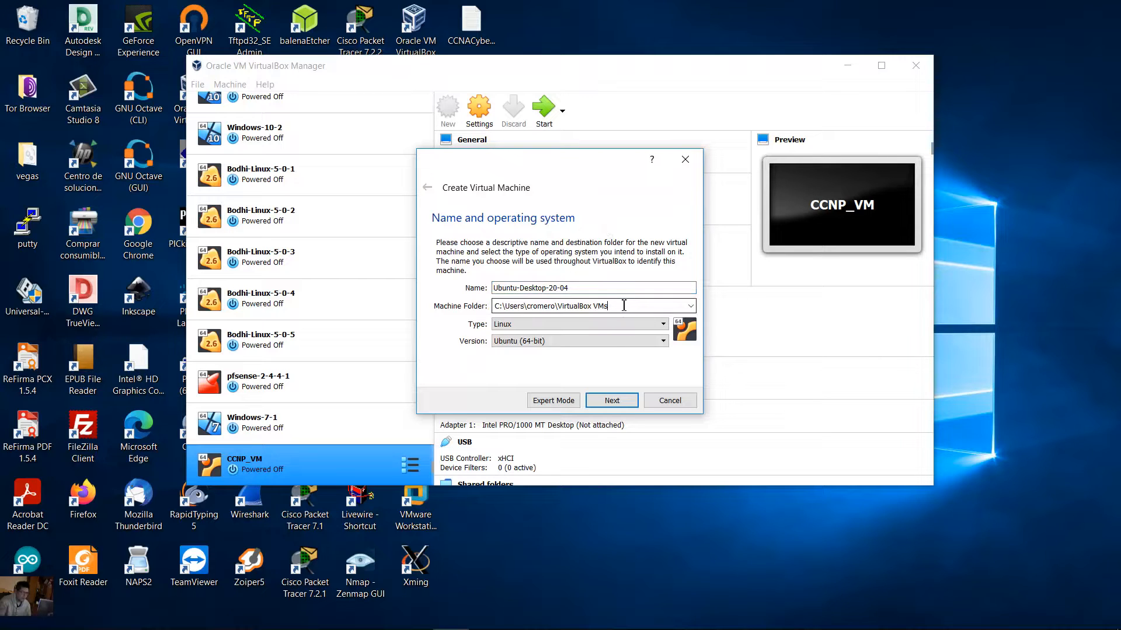
left_click_drag(623, 305, 478, 309)
left_click(618, 306)
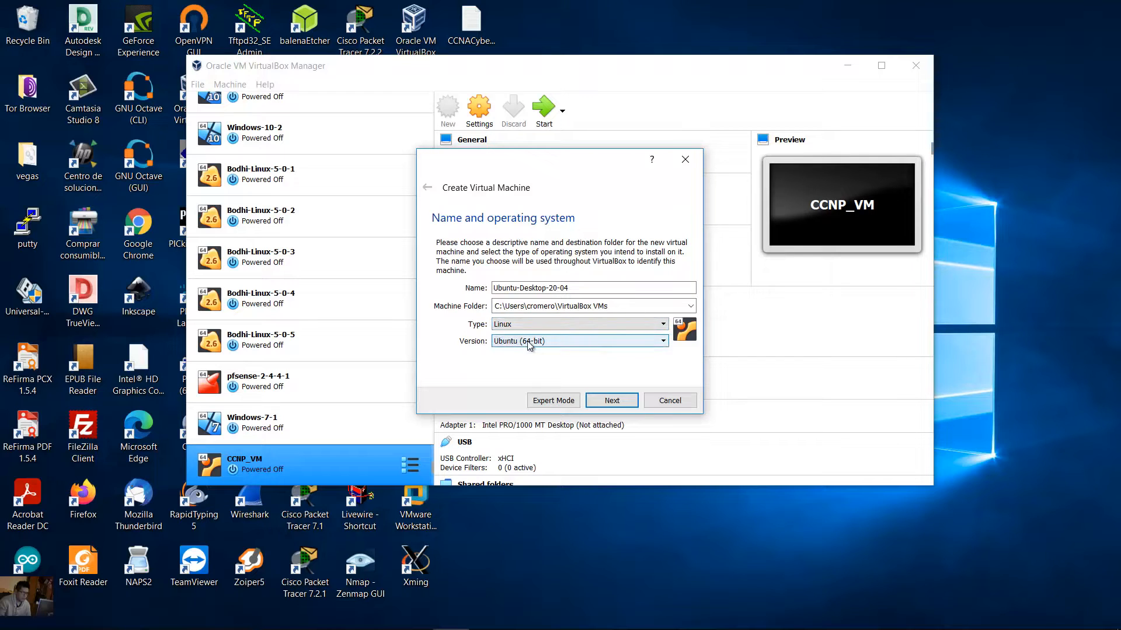
left_click(611, 404)
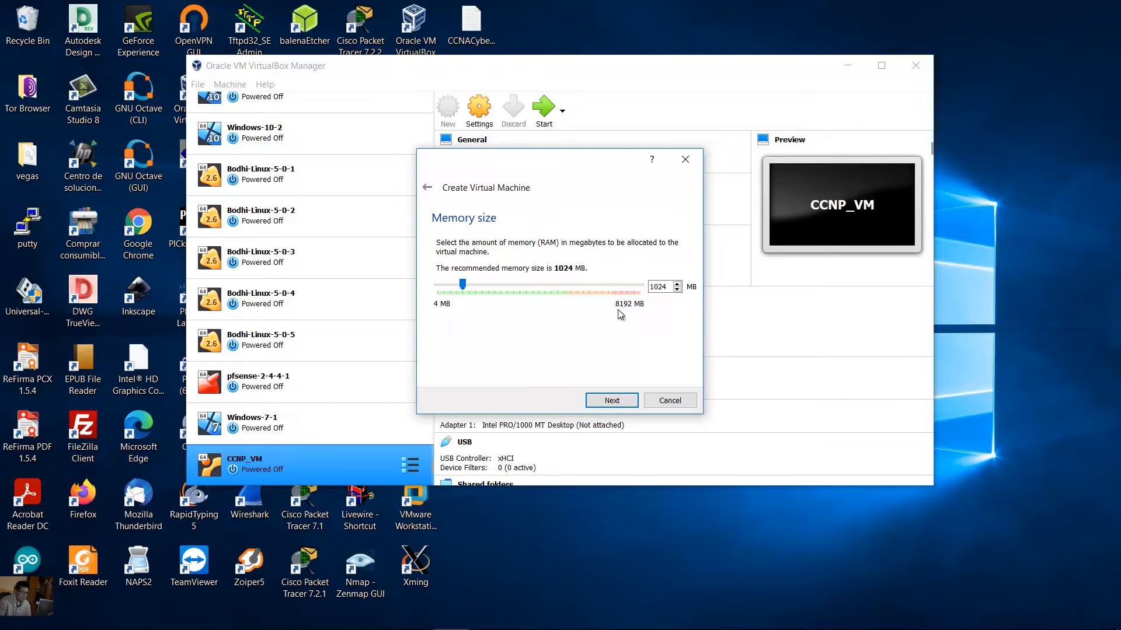
- Change the new machine's memory from 1024 MB to 4096 MB and continue
double_click(662, 286)
type("4096")
double_click(664, 287)
type("1024")
left_click_drag(669, 287, 615, 288)
type("4096")
left_click_drag(669, 287, 654, 290)
left_click(612, 400)
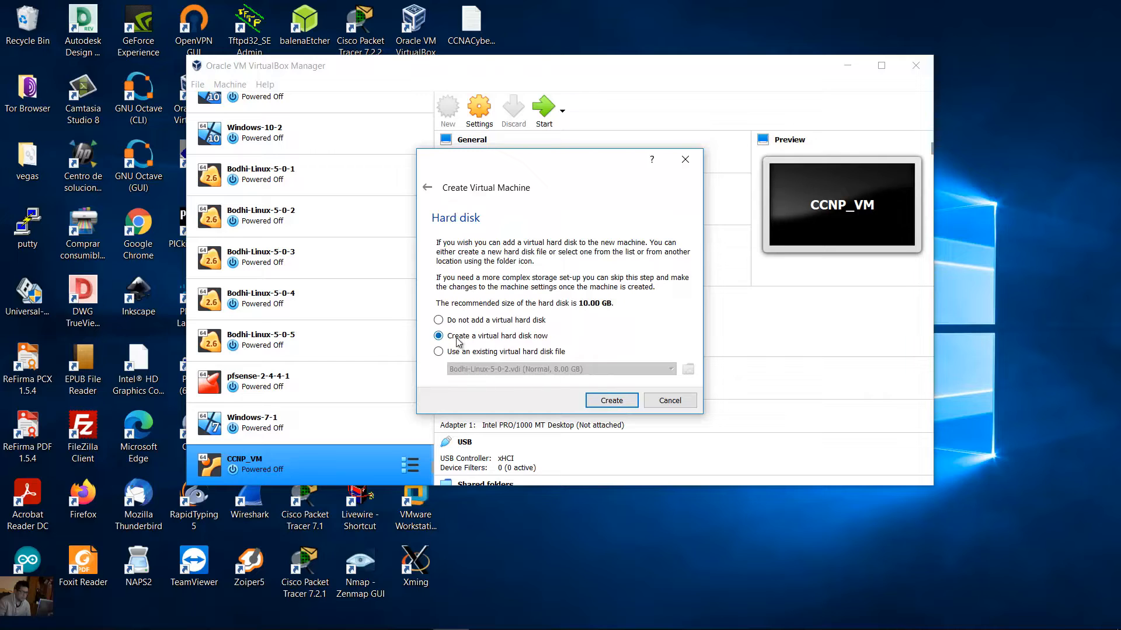
- Create a new VDI virtual hard disk with fixed-size storage
left_click(607, 399)
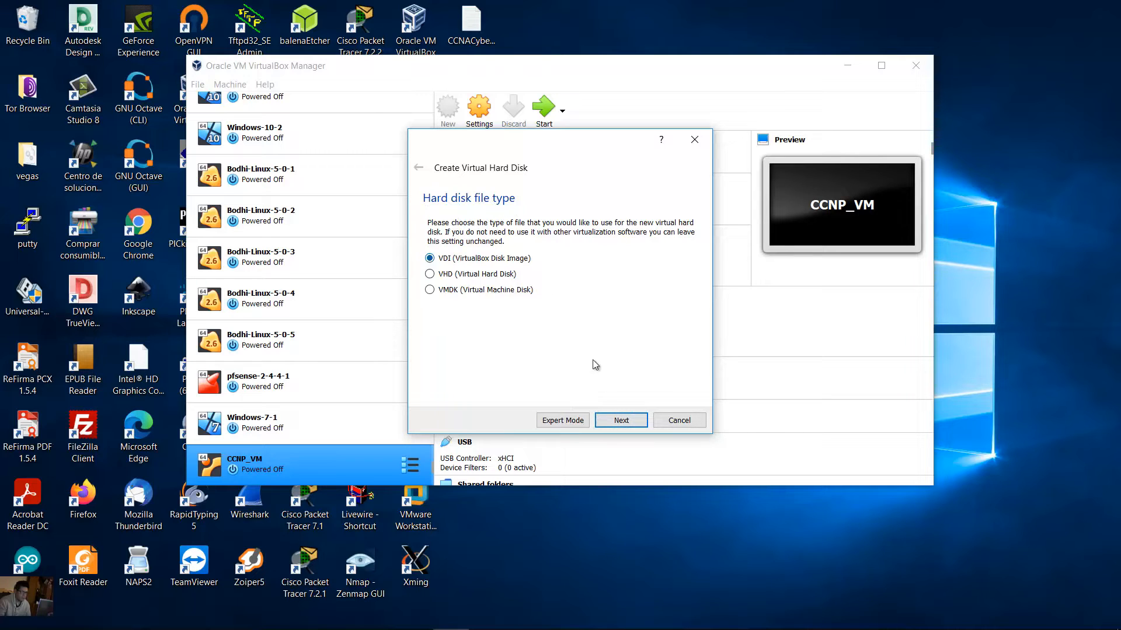
left_click(620, 421)
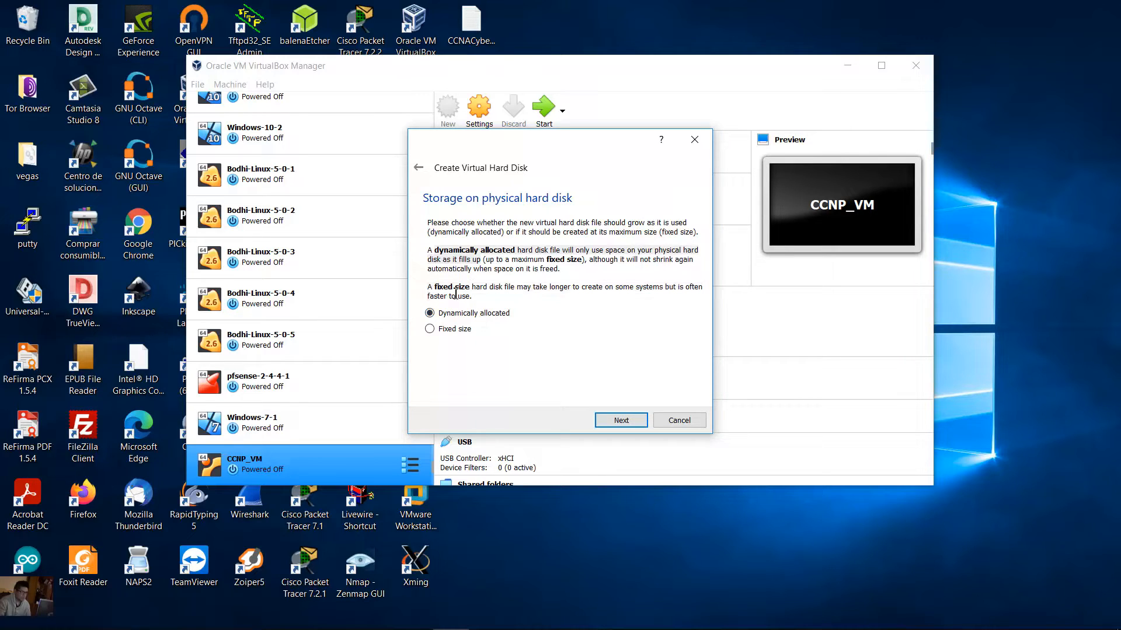
left_click(430, 329)
left_click(432, 314)
left_click(430, 329)
left_click(621, 421)
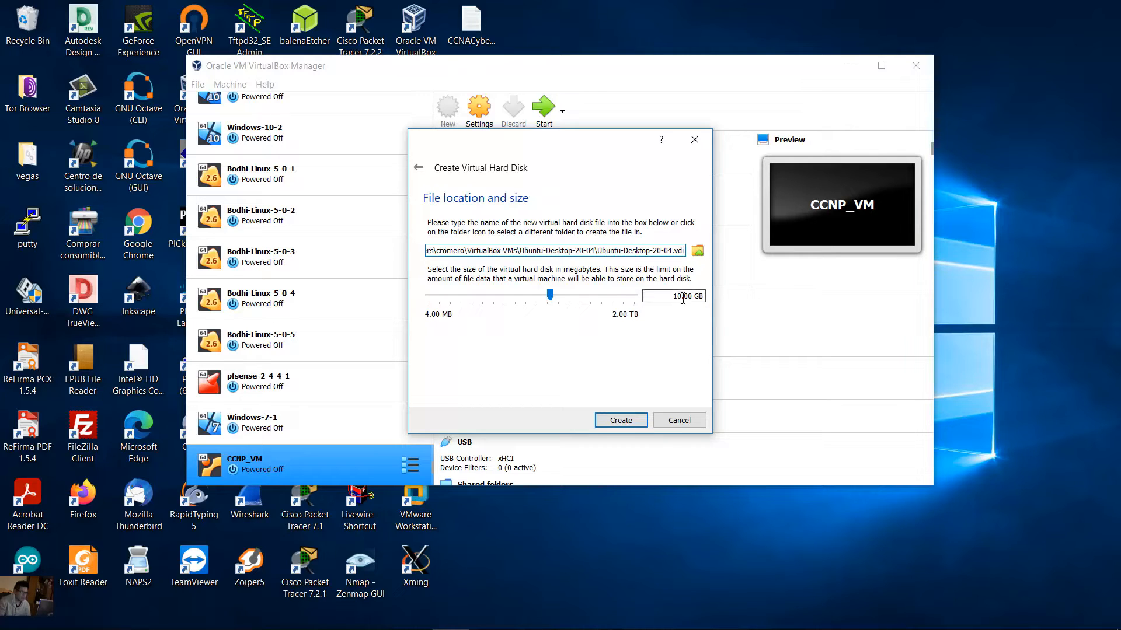
- Create the virtual hard disk at 20 GB, then return to the Word lab guide's Part 2 heading
left_click_drag(682, 298, 677, 298)
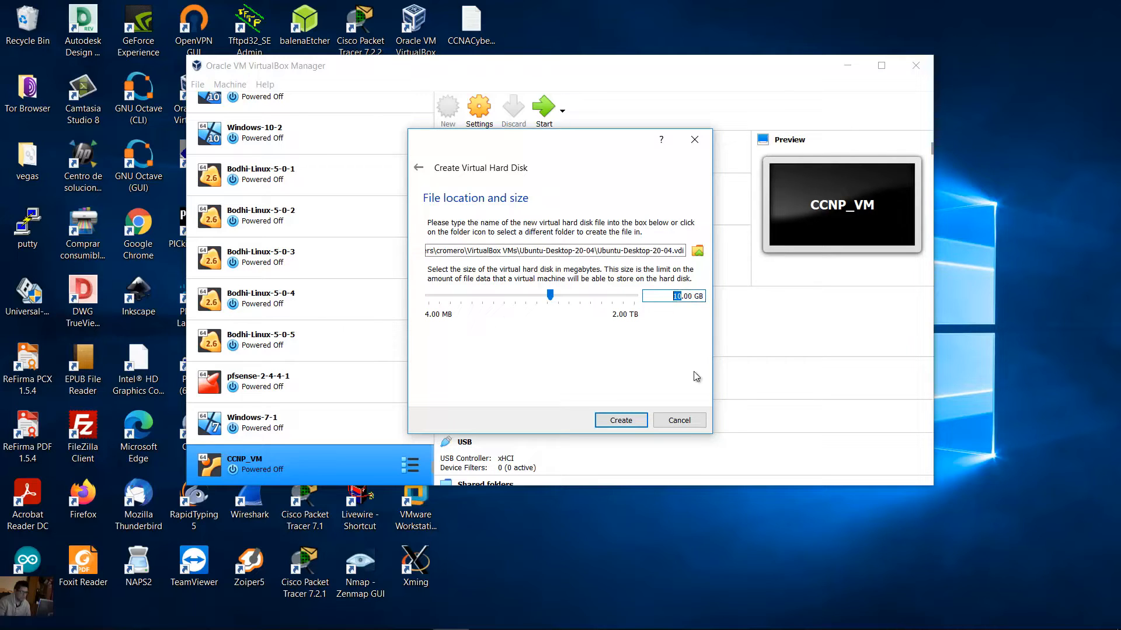
type("20")
left_click(627, 421)
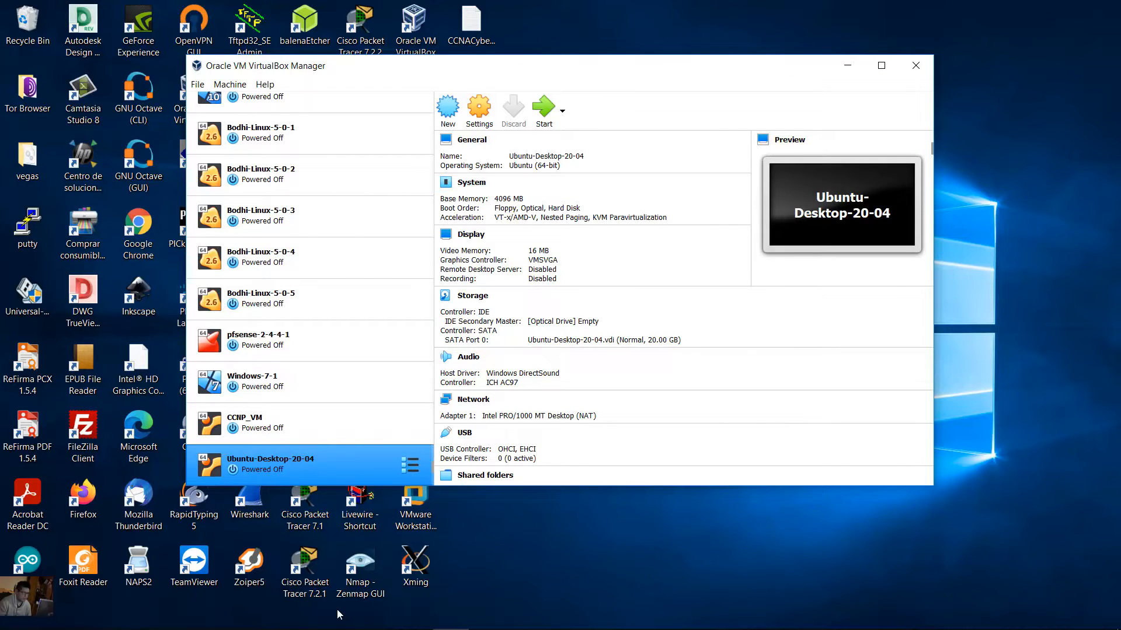
left_click(378, 622)
left_click_drag(328, 204, 558, 204)
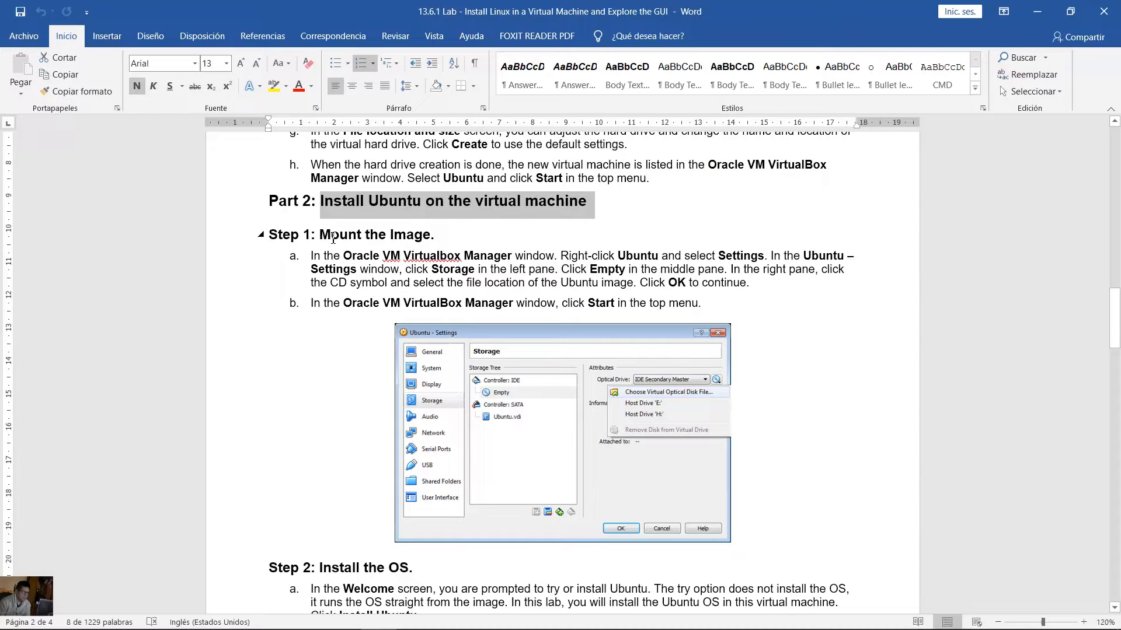
- Read Part 2, Step 1 'Mount the Image' in the lab guide, then minimize Word
left_click_drag(333, 238, 442, 236)
scroll(549, 268, "down", 1)
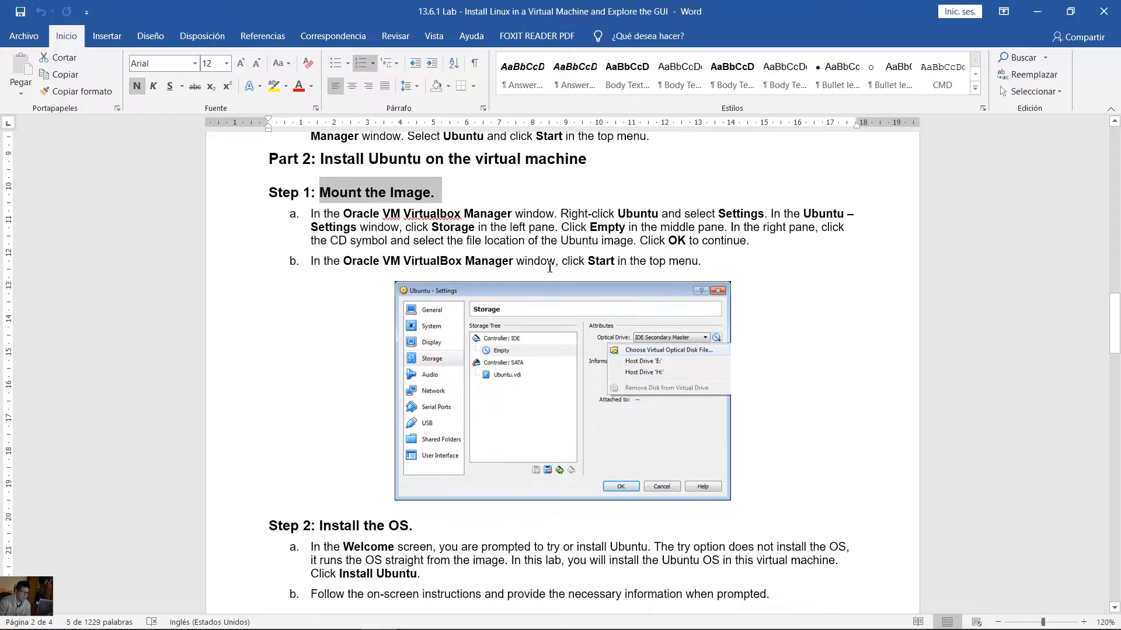
left_click(1044, 4)
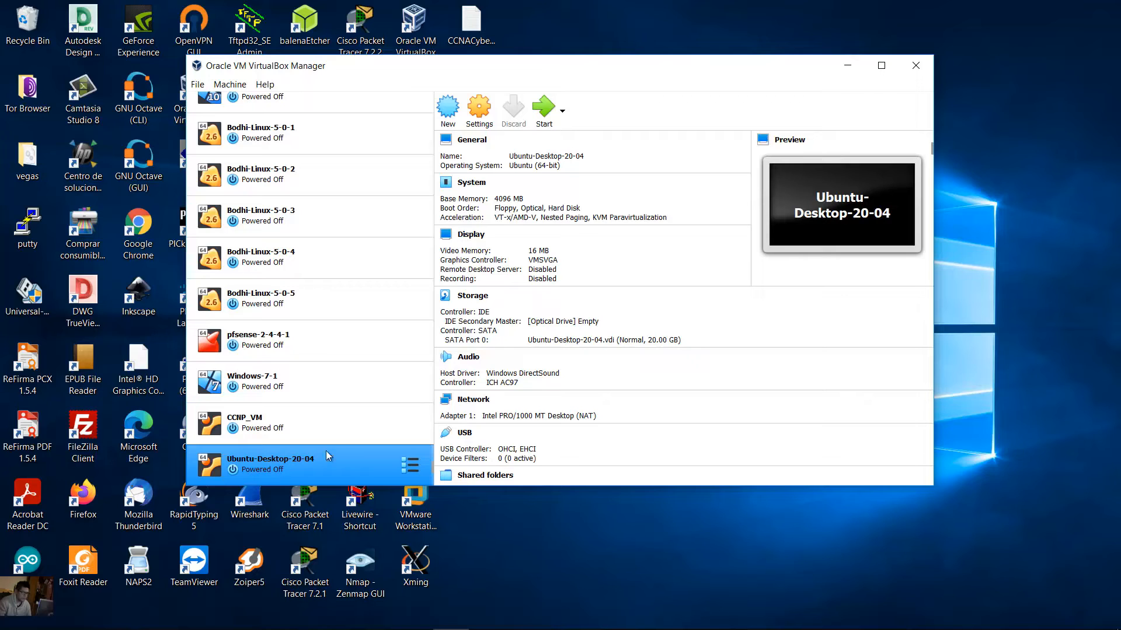
- In Ubuntu-Desktop-20-04's Storage settings, open the optical disk selector for the empty IDE drive
left_click(488, 120)
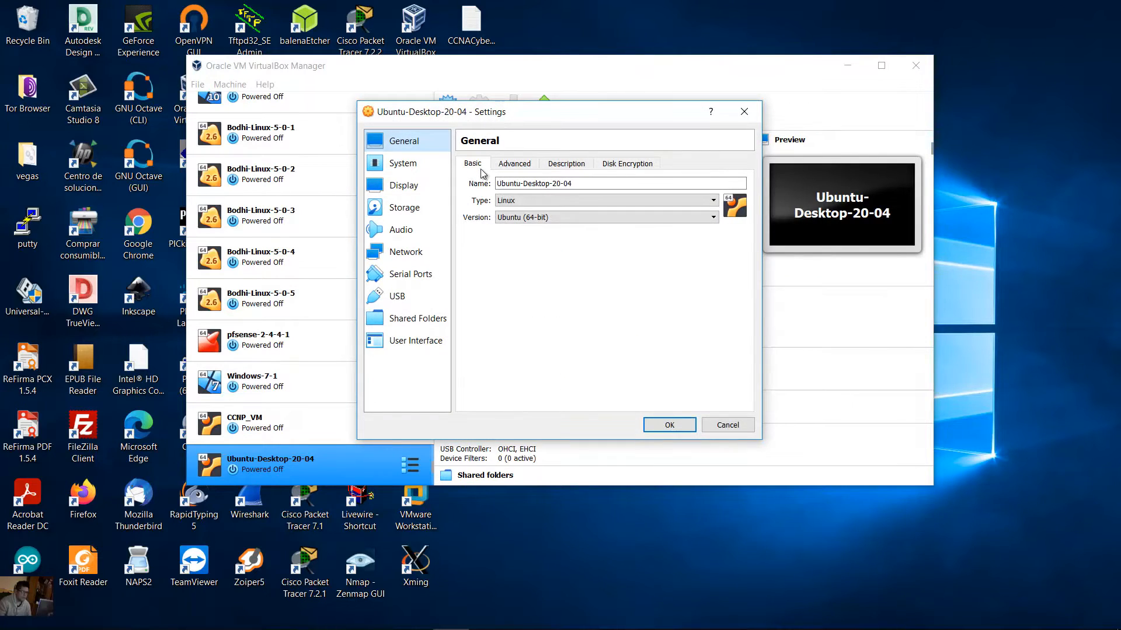
left_click(426, 202)
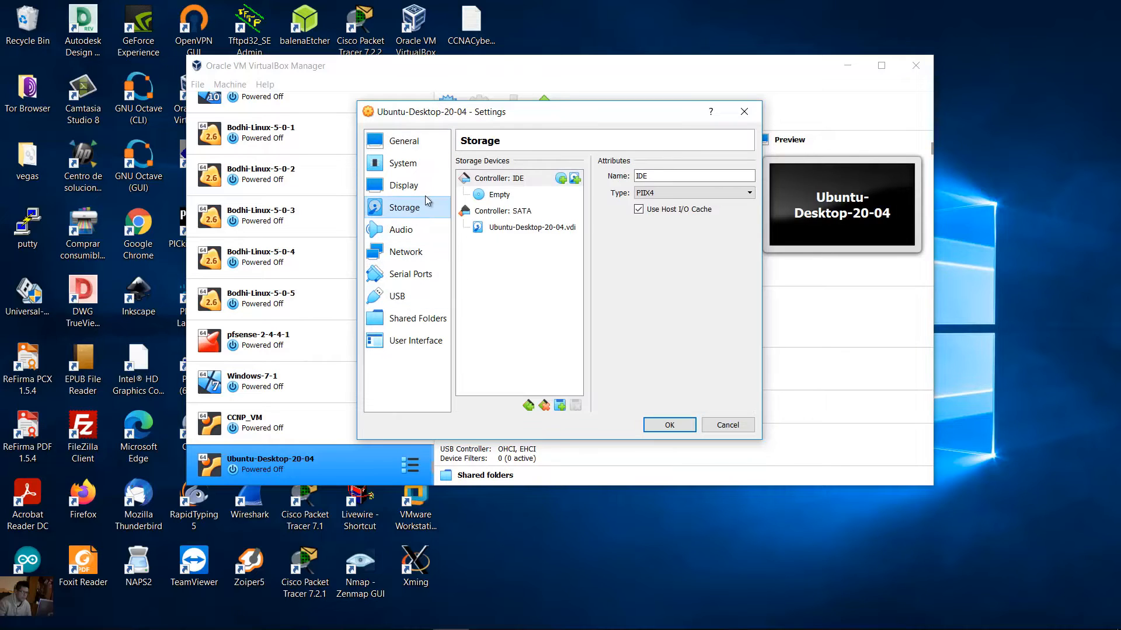
left_click(496, 196)
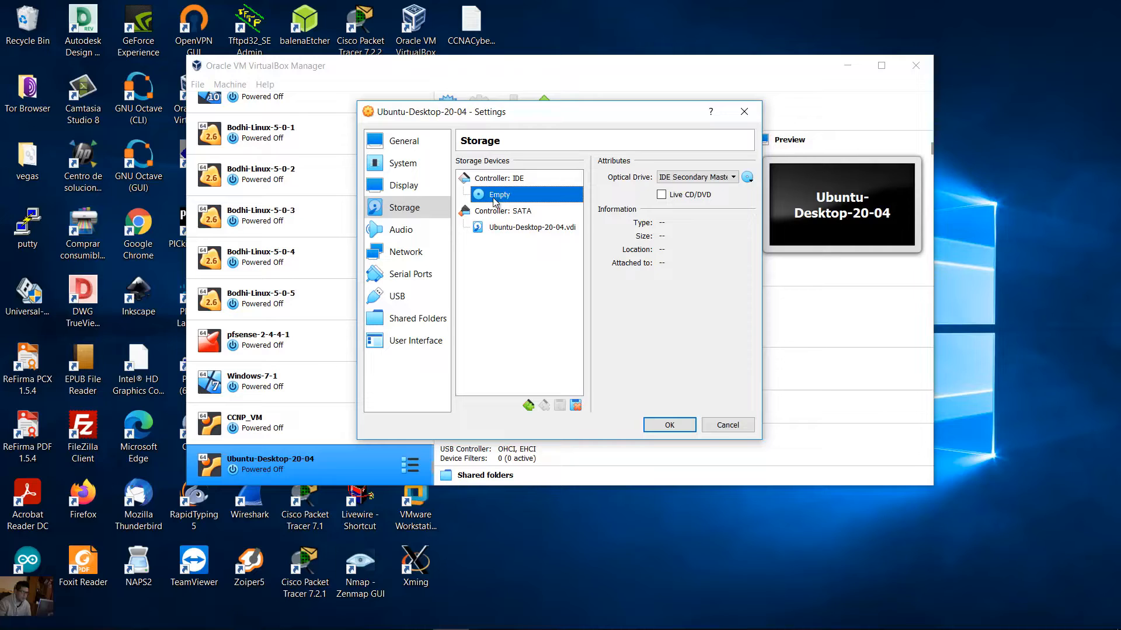
left_click(749, 178)
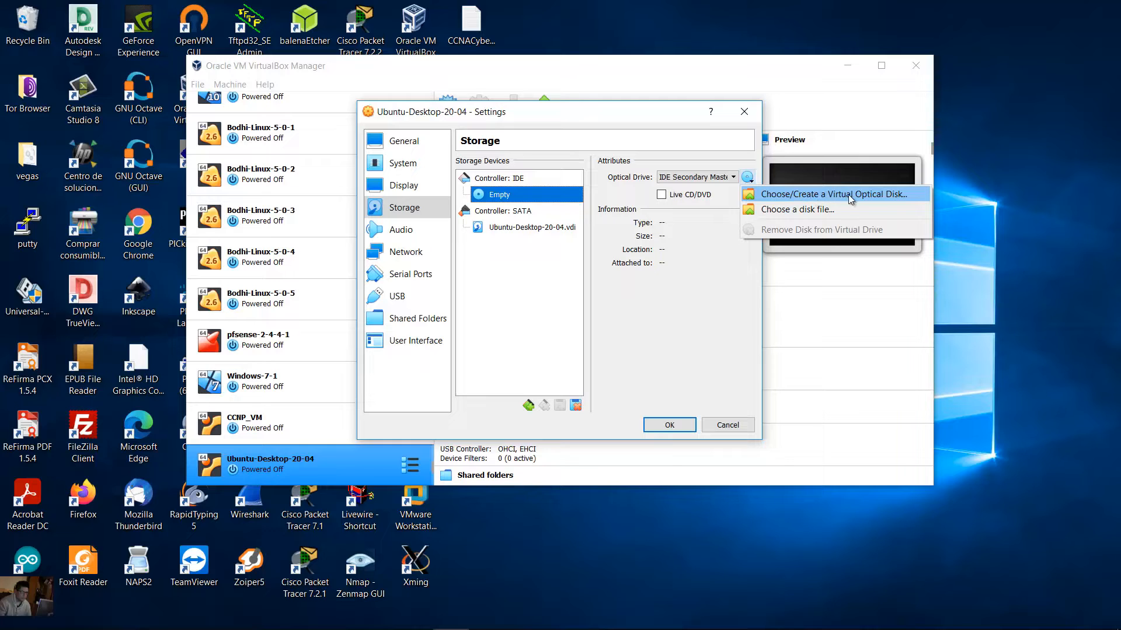
left_click(893, 196)
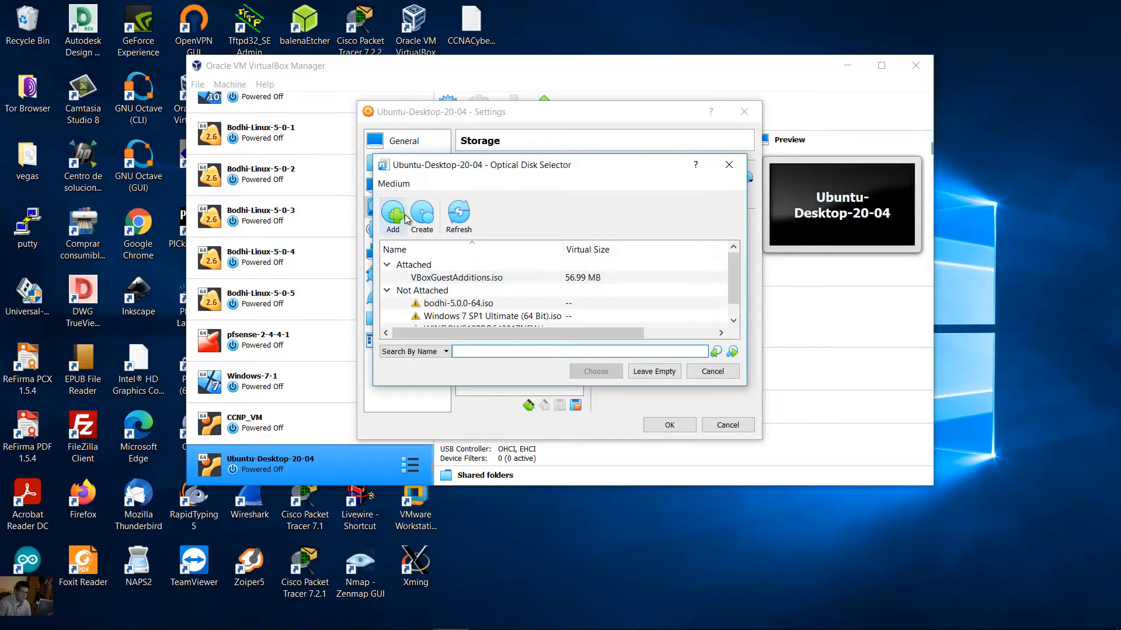
- Add ubuntu-20.04-desktop-amd64.iso from the tmp folder and mount it in the IDE optical drive
left_click(390, 217)
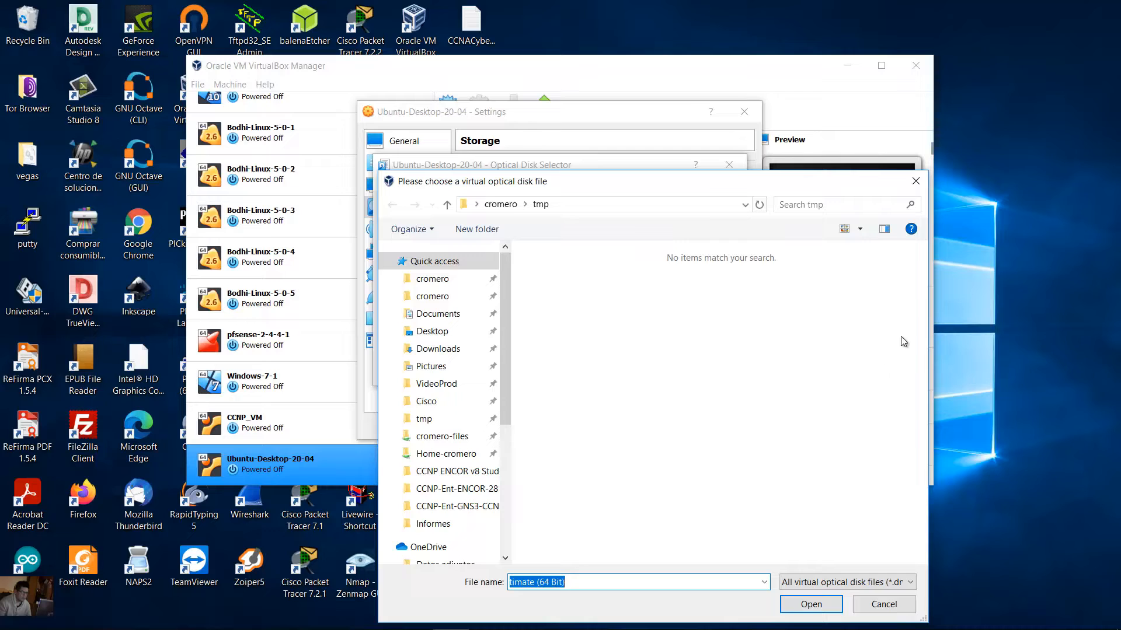
left_click_drag(928, 299, 1079, 299)
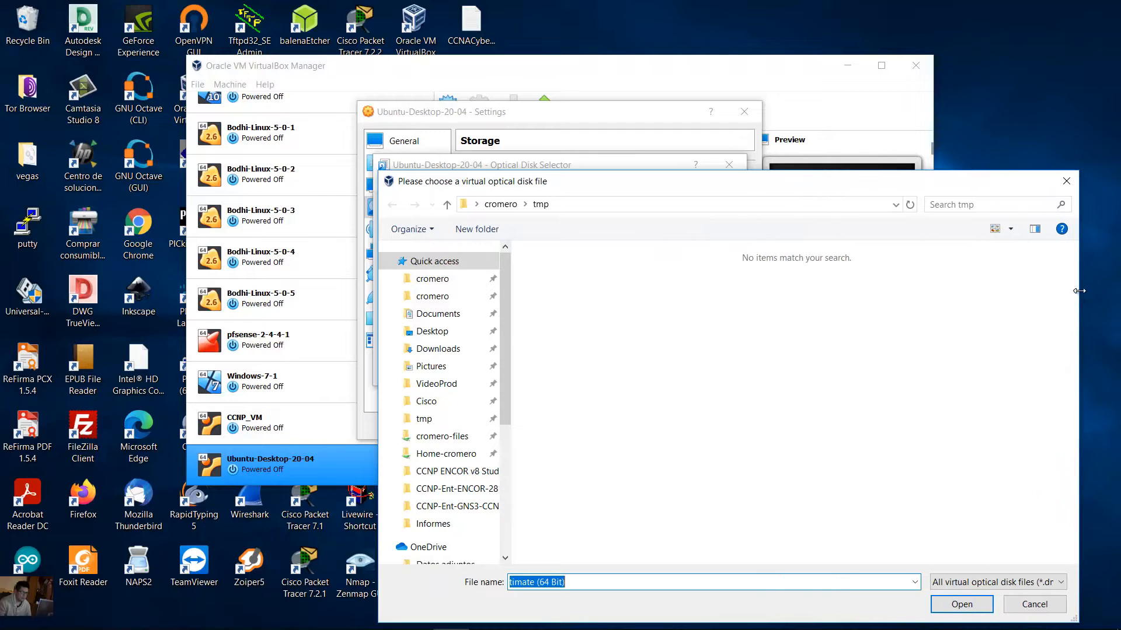
left_click_drag(835, 189, 774, 109)
left_click(354, 341)
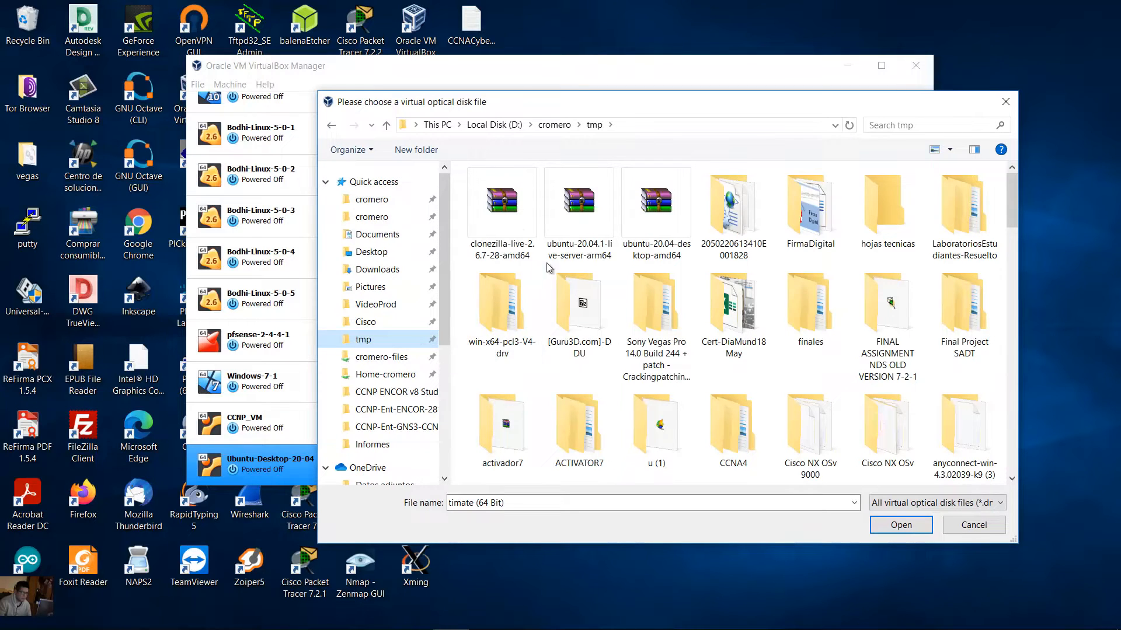
left_click(643, 244)
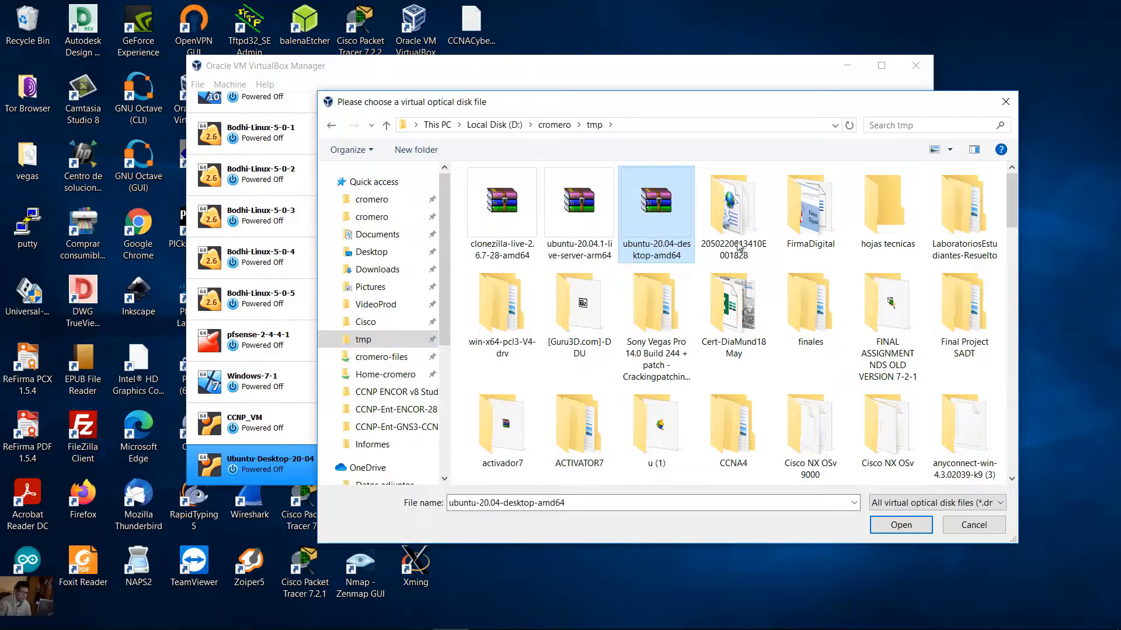
left_click(907, 535)
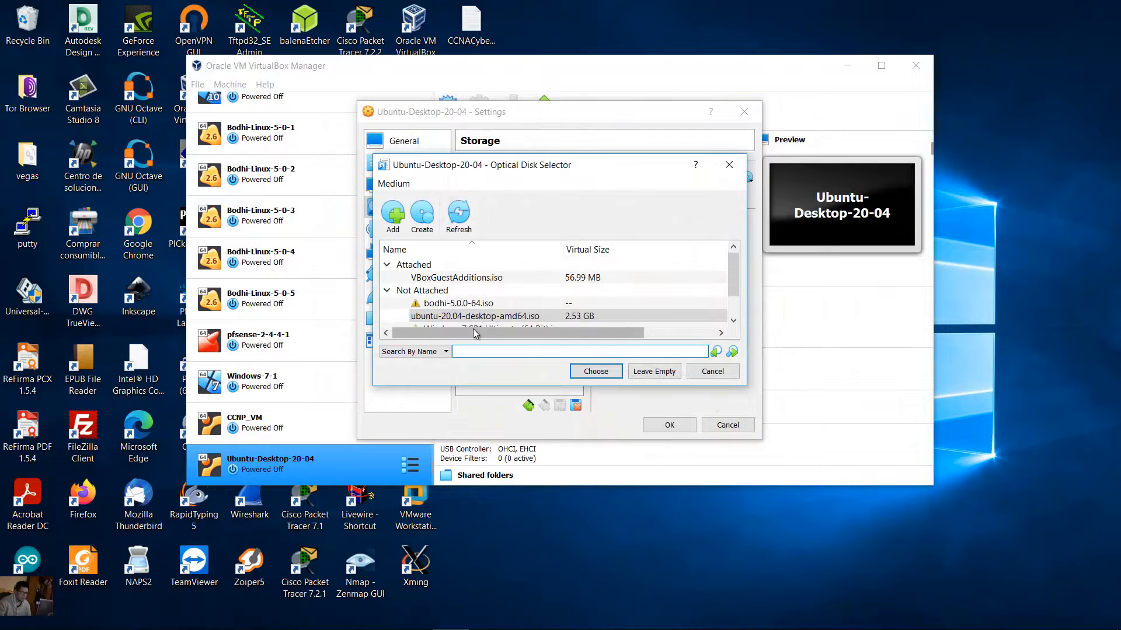
left_click_drag(523, 386, 524, 461)
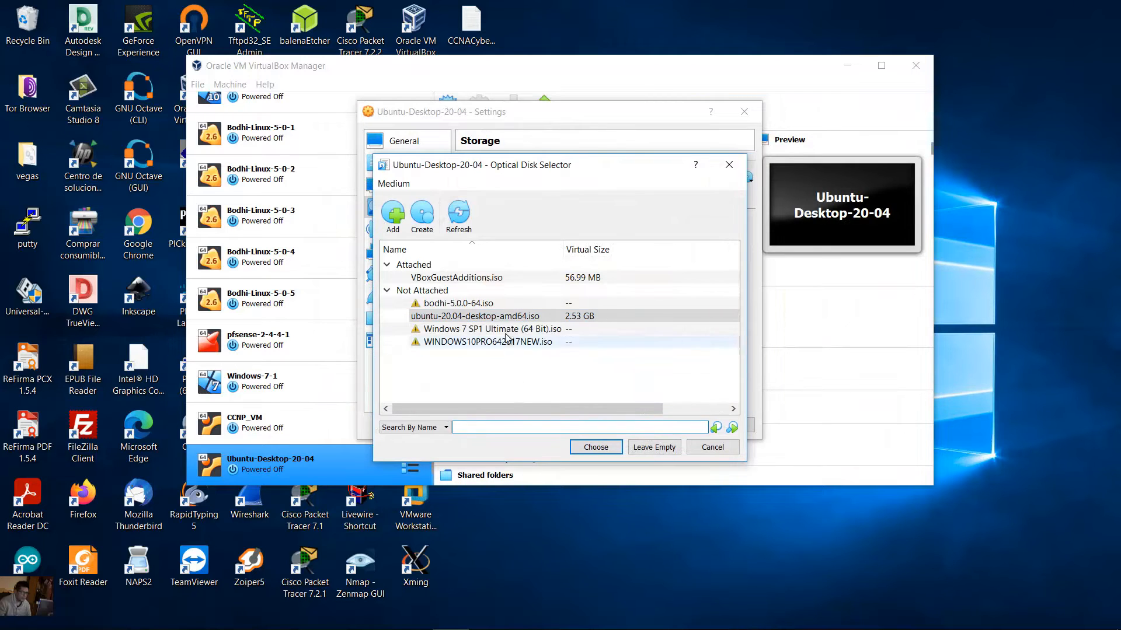
left_click(513, 316)
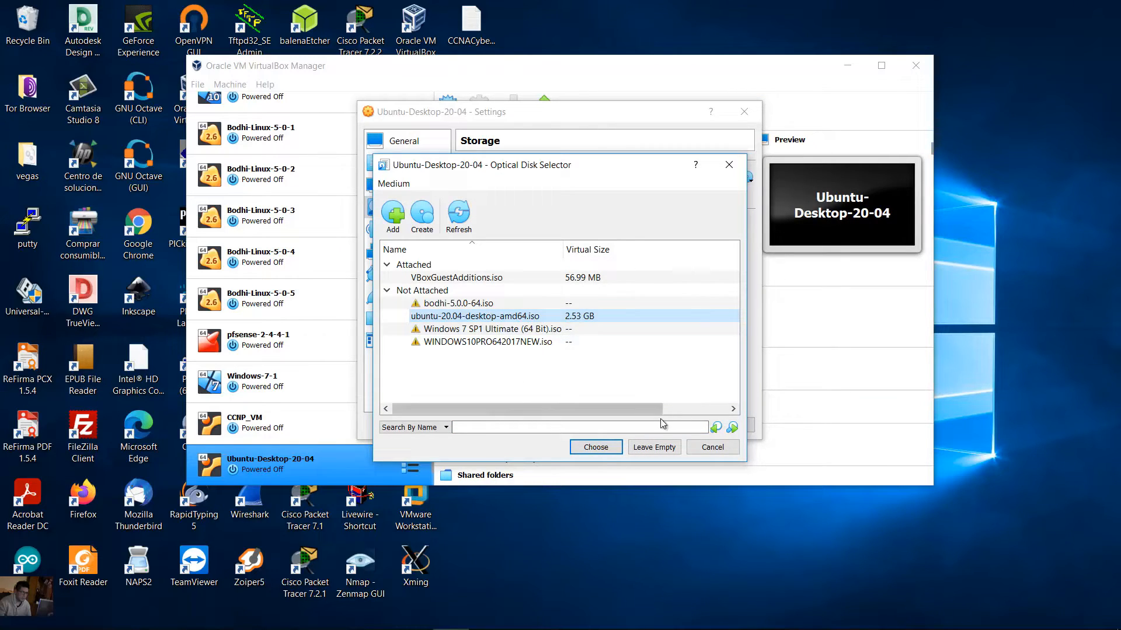
left_click(596, 448)
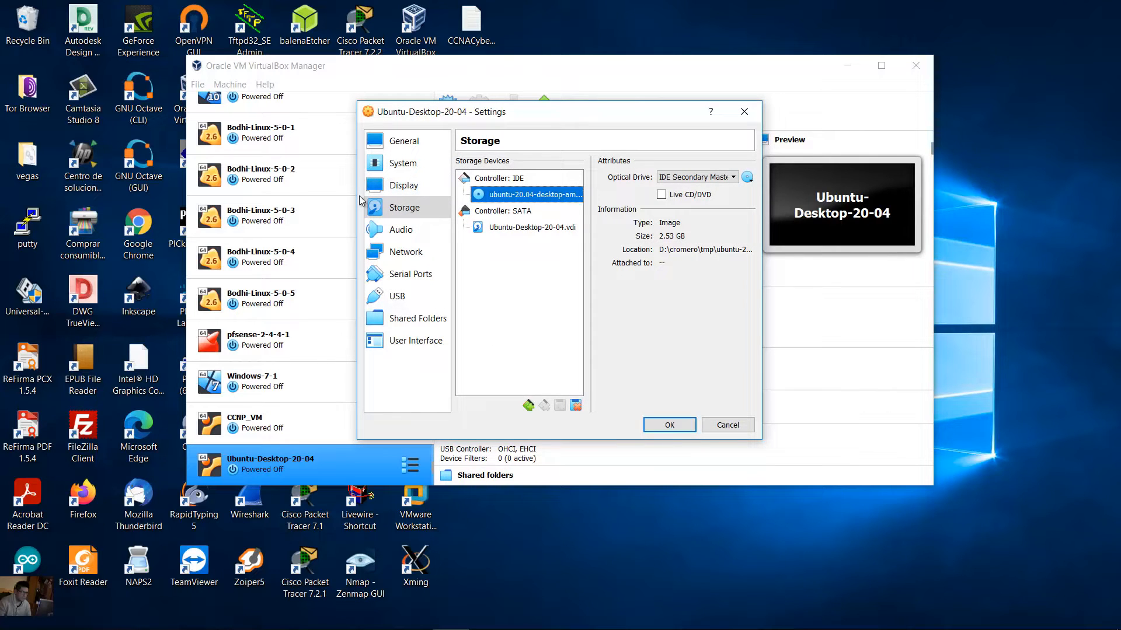
- Widen the Settings dialog and show the Network page, where Adapter 1 is on NAT
left_click_drag(355, 196, 217, 195)
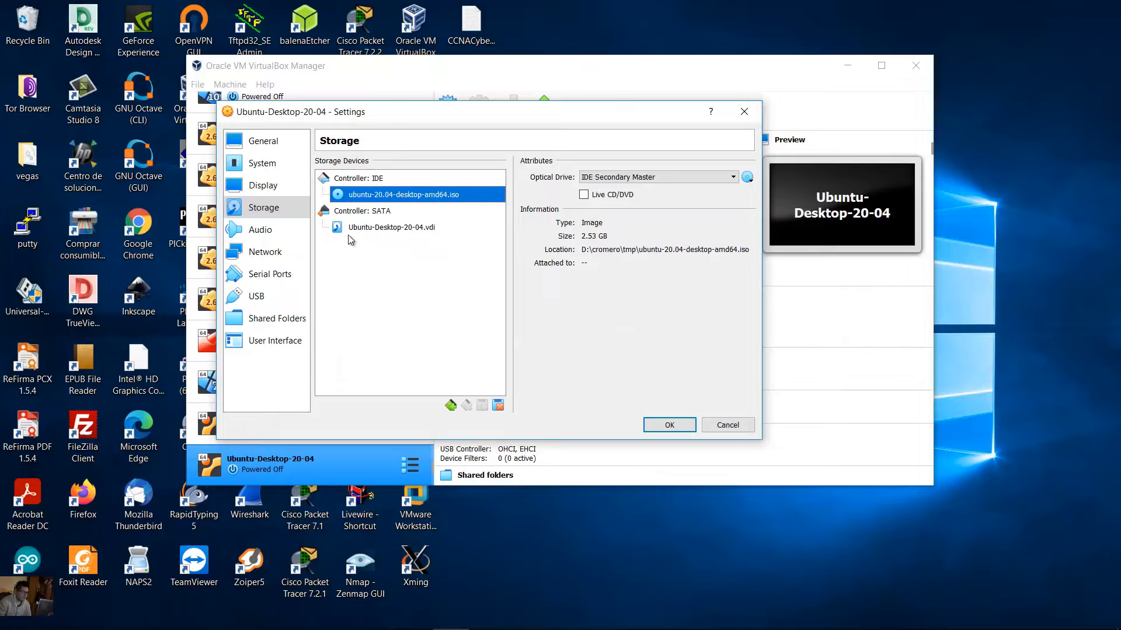
left_click(273, 257)
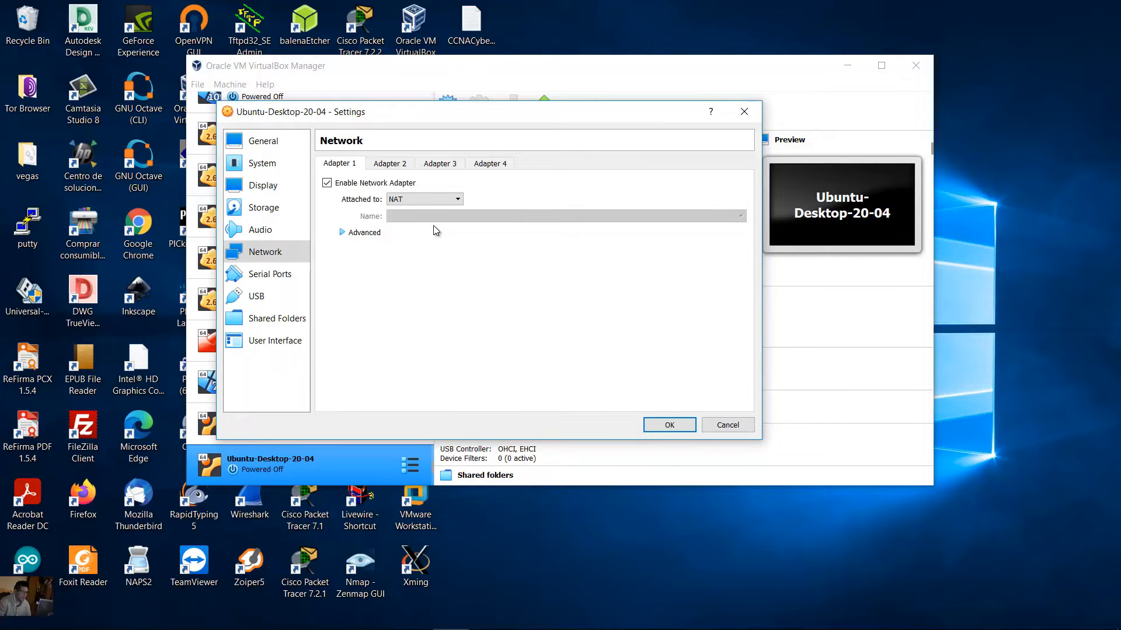
- Attach Adapter 1 as Bridged Adapter on the Realtek PCIe GBE Family Controller and save
left_click(446, 199)
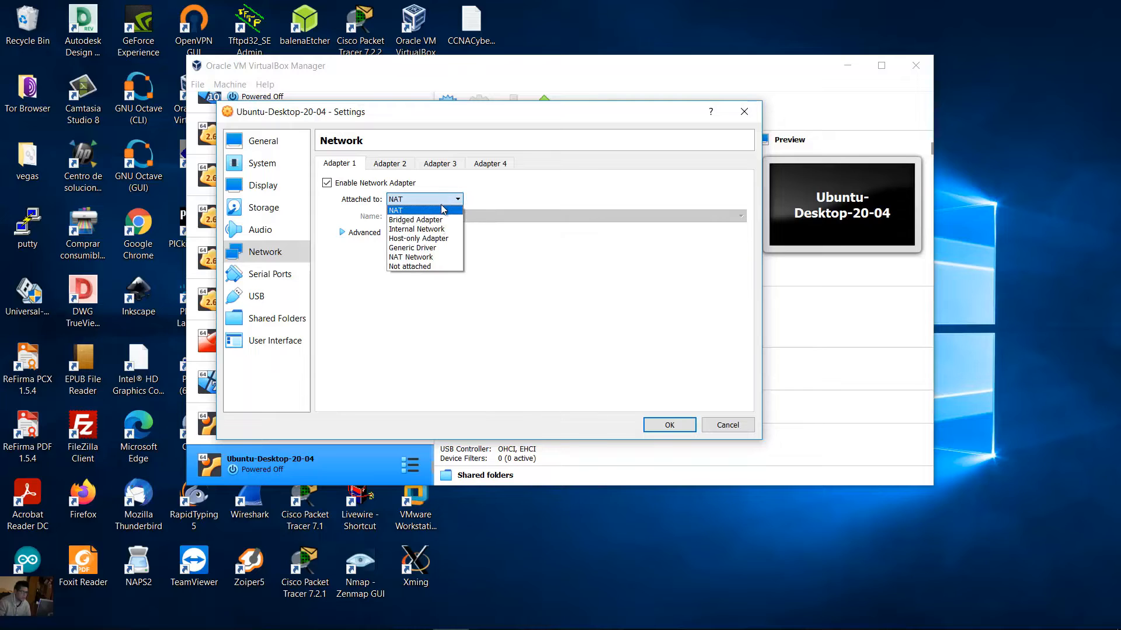
left_click(438, 220)
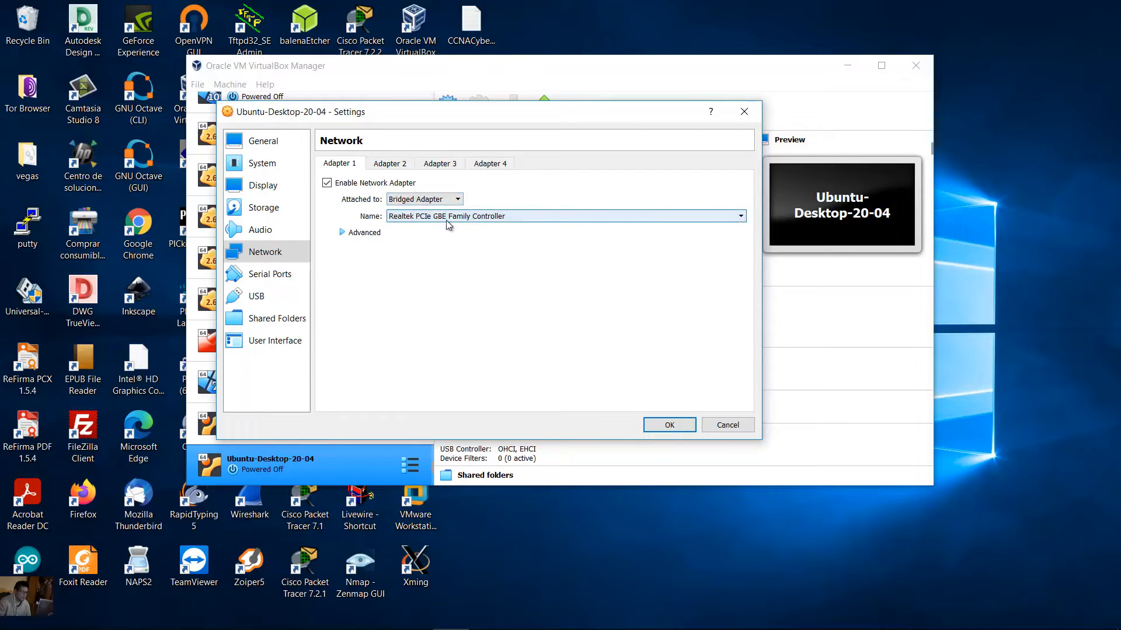
left_click(447, 221)
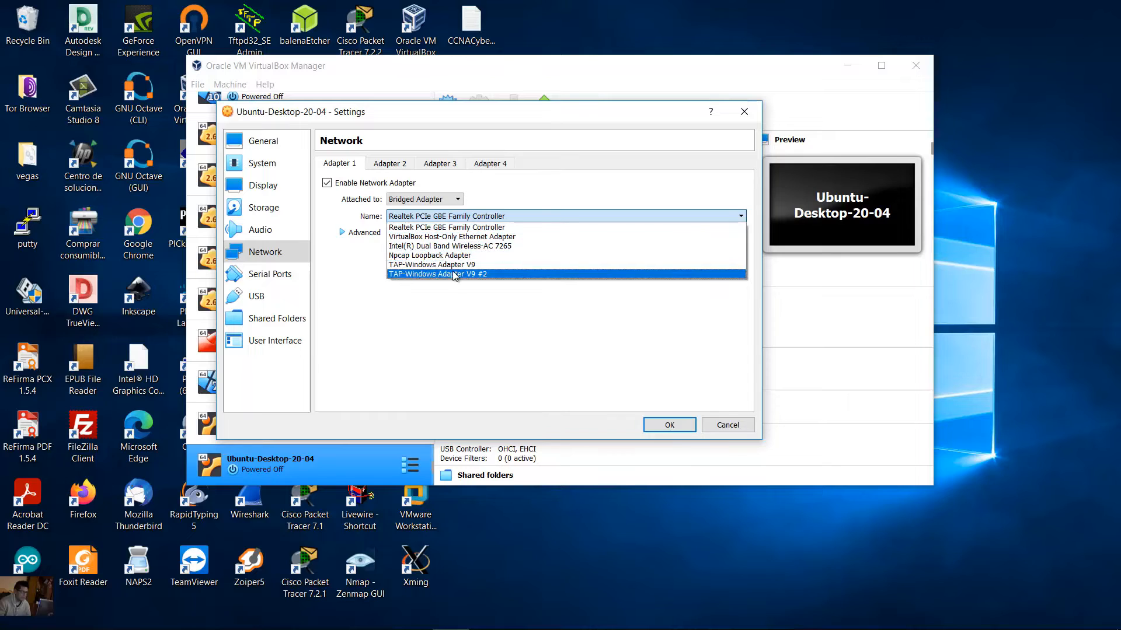
left_click(442, 227)
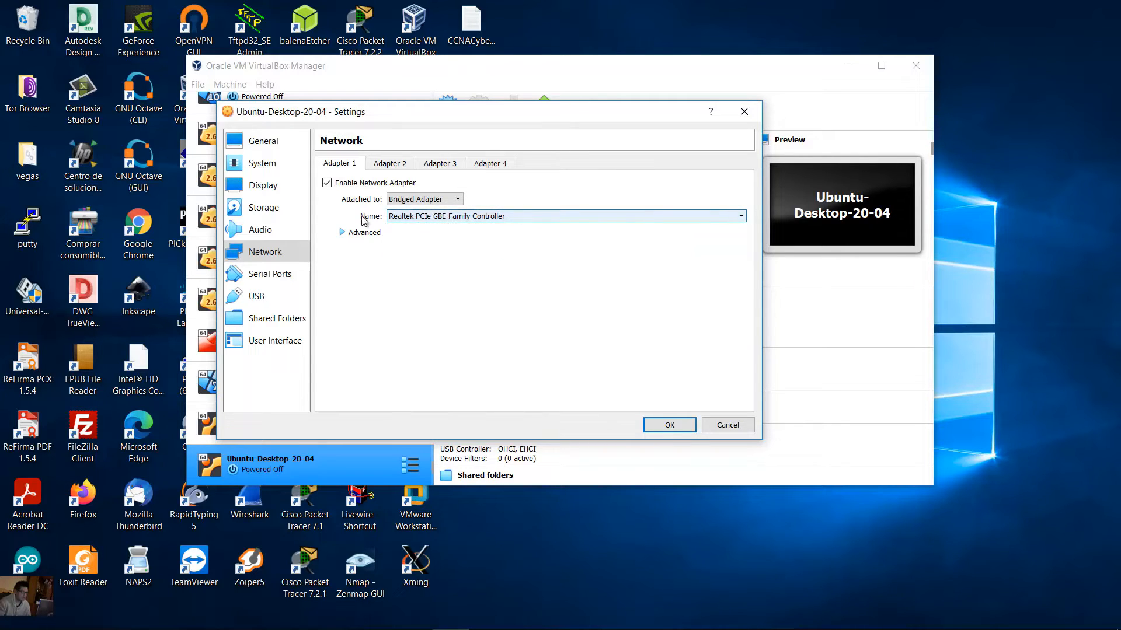
left_click(342, 233)
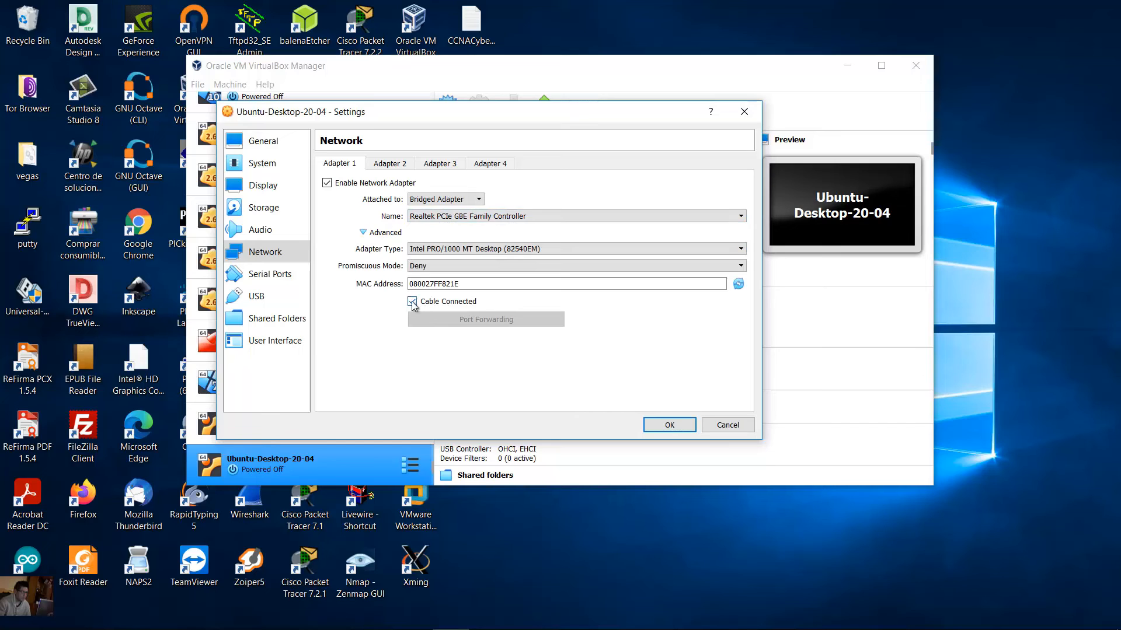
left_click(363, 232)
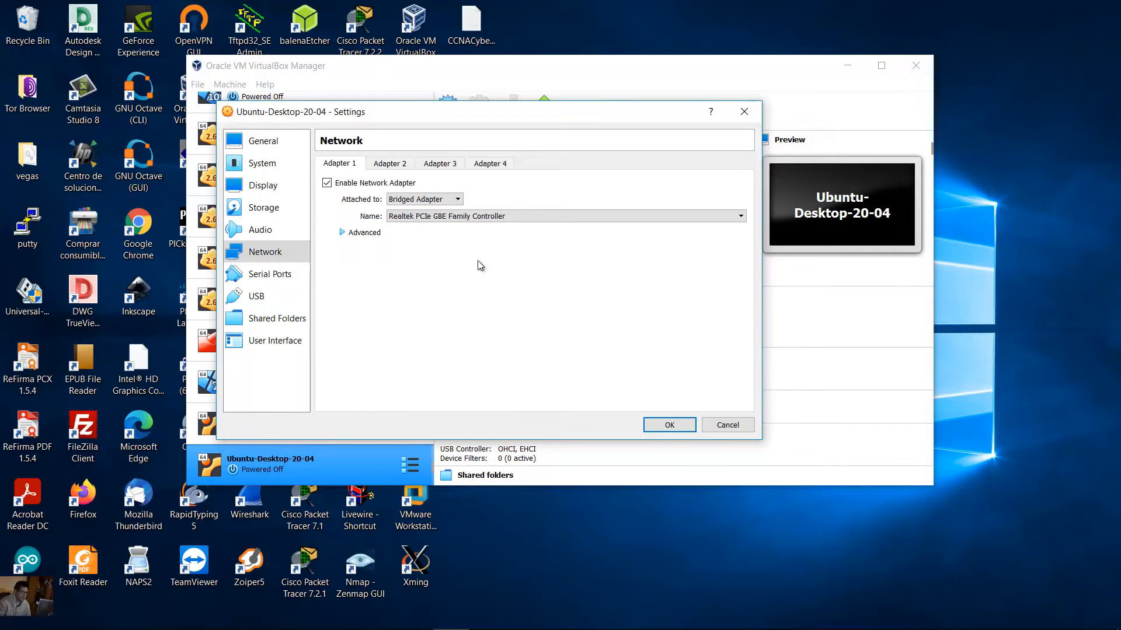
left_click(662, 424)
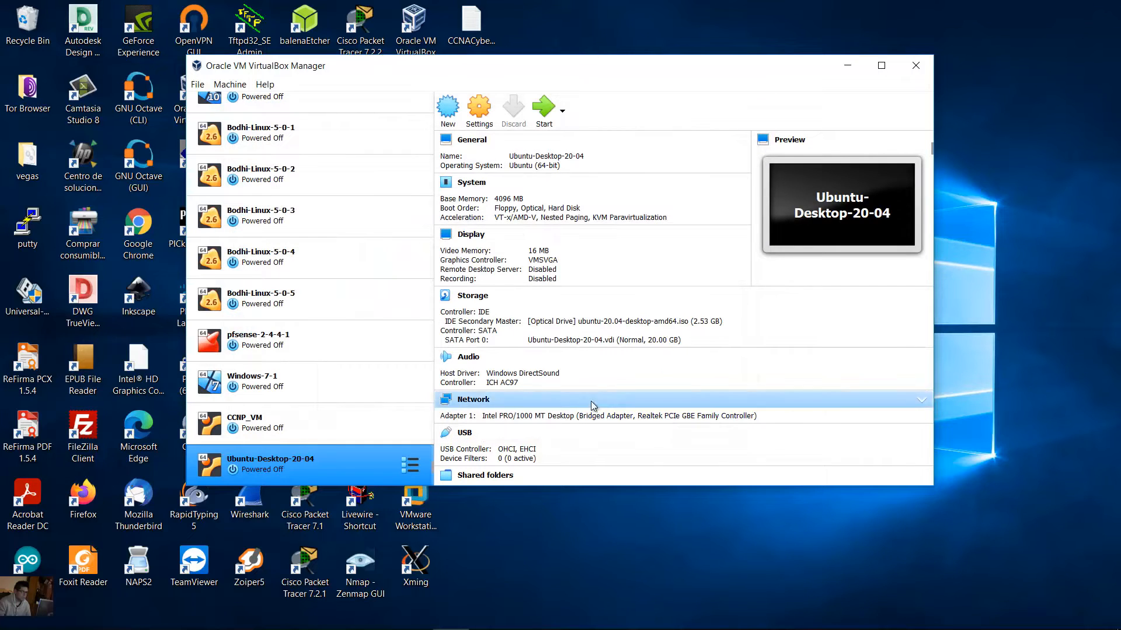
- Set Ubuntu-Desktop-20-04 to 2 processors, leaving base memory at 4096 MB, and save
left_click(480, 113)
left_click(418, 166)
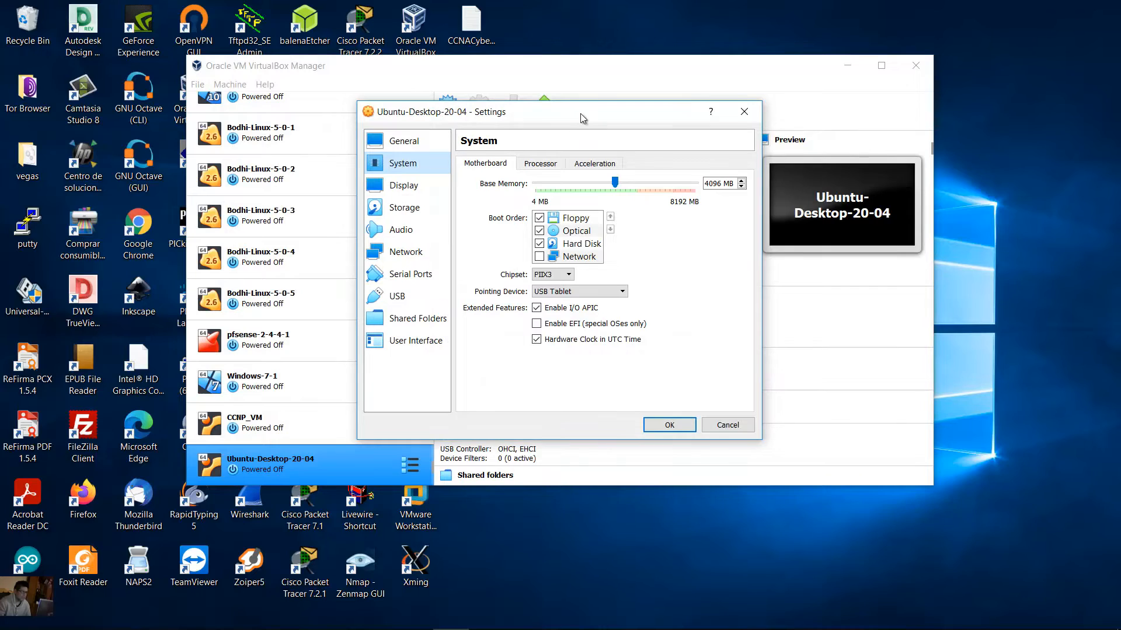
left_click_drag(580, 114, 495, 116)
left_click_drag(635, 187, 603, 188)
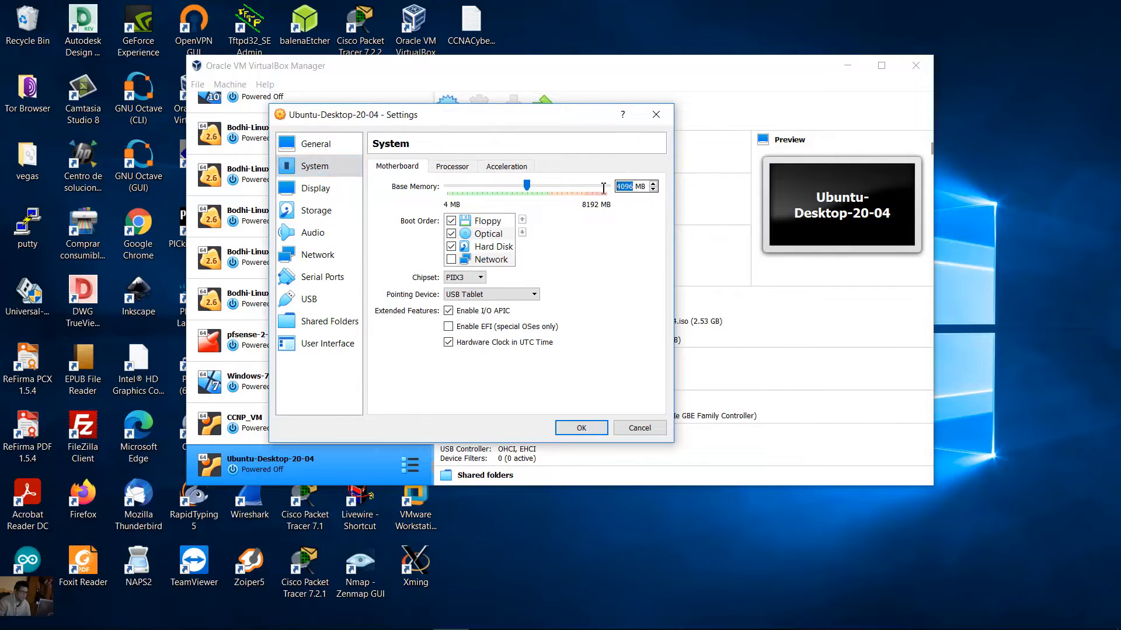
left_click(456, 169)
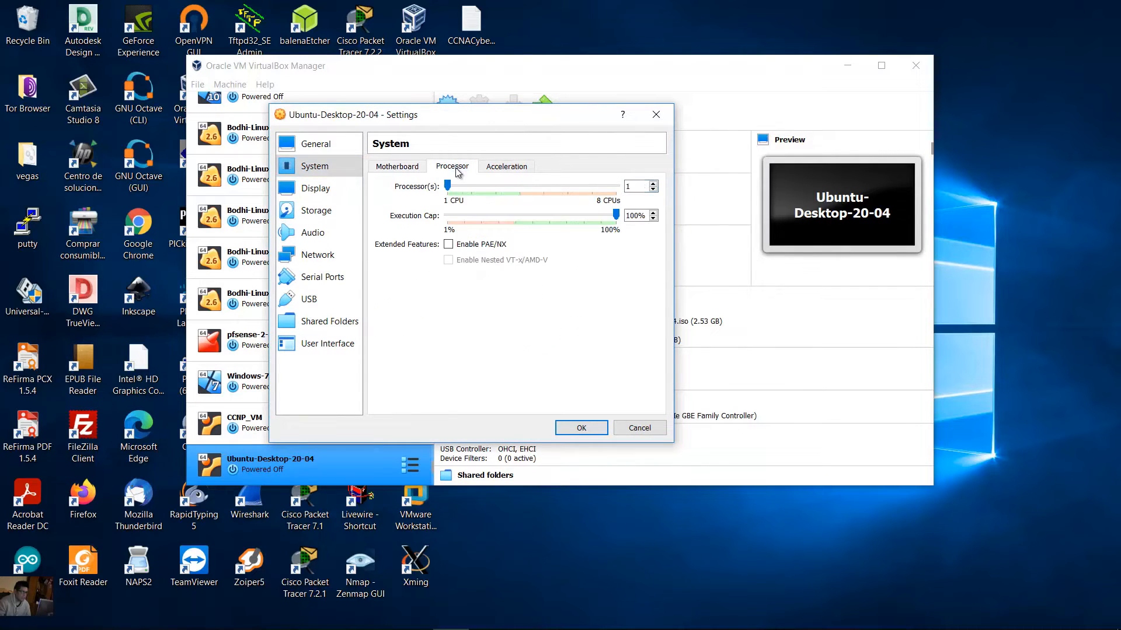
left_click_drag(636, 186, 620, 191)
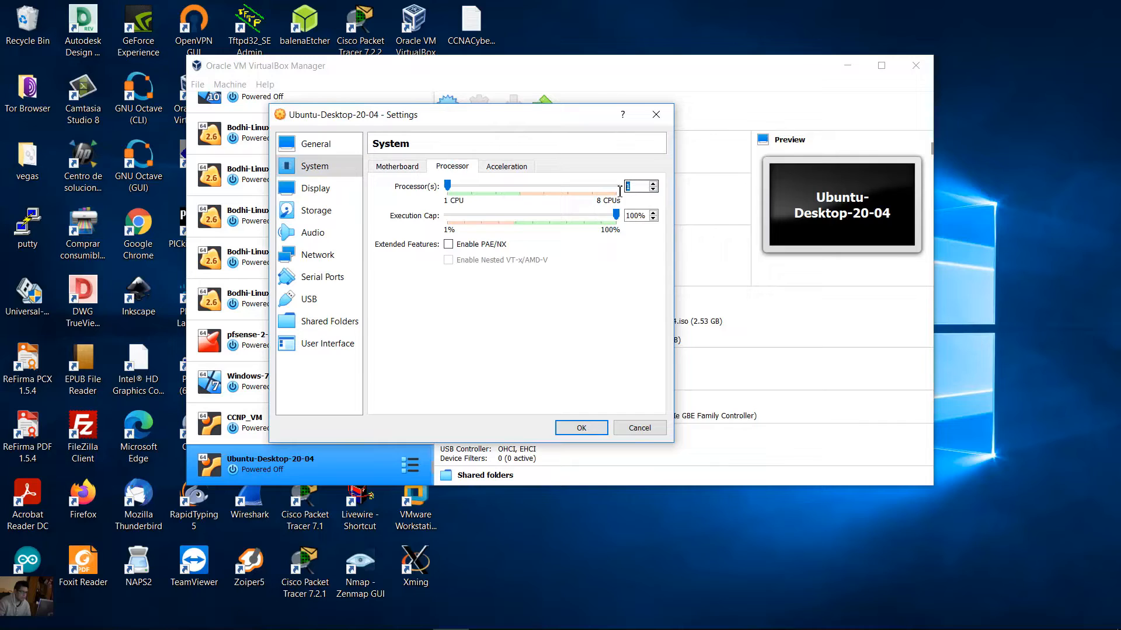
left_click(654, 184)
left_click(642, 190)
double_click(627, 187)
left_click(581, 426)
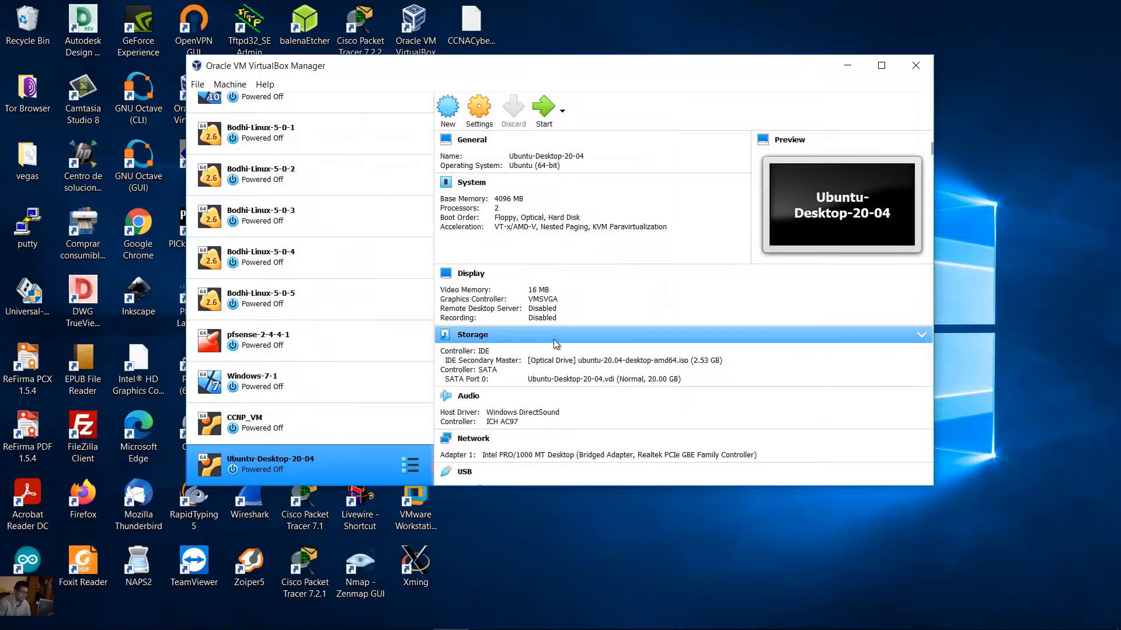
- Read the lab guide down to Step 2 'Install the OS', then minimize Word
left_click(378, 624)
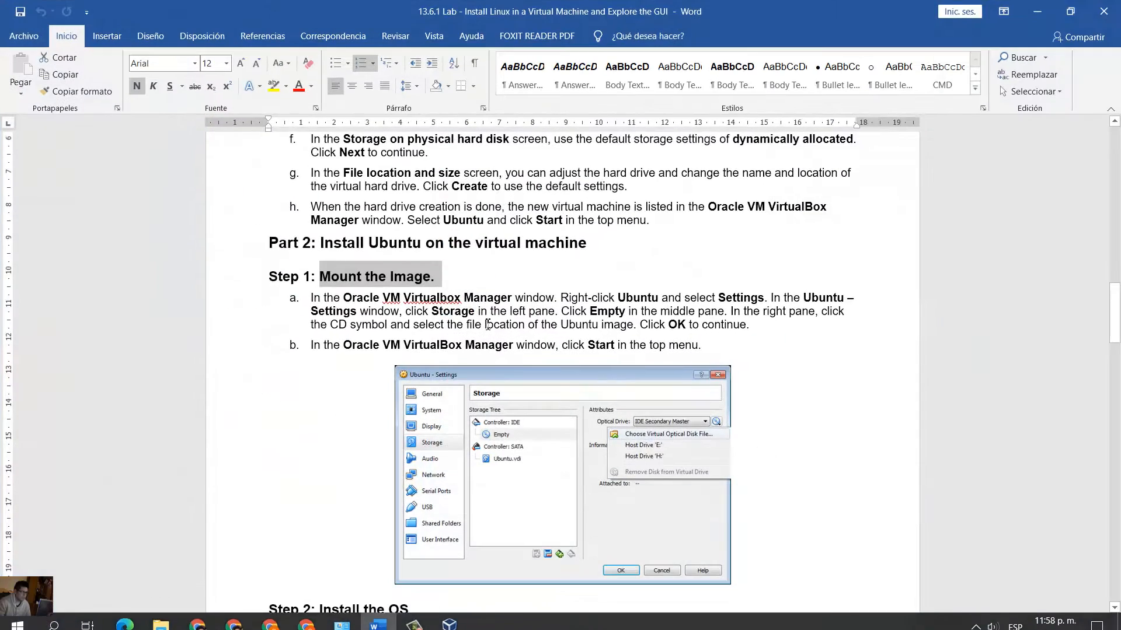
scroll(502, 325, "down", 6)
left_click(379, 293)
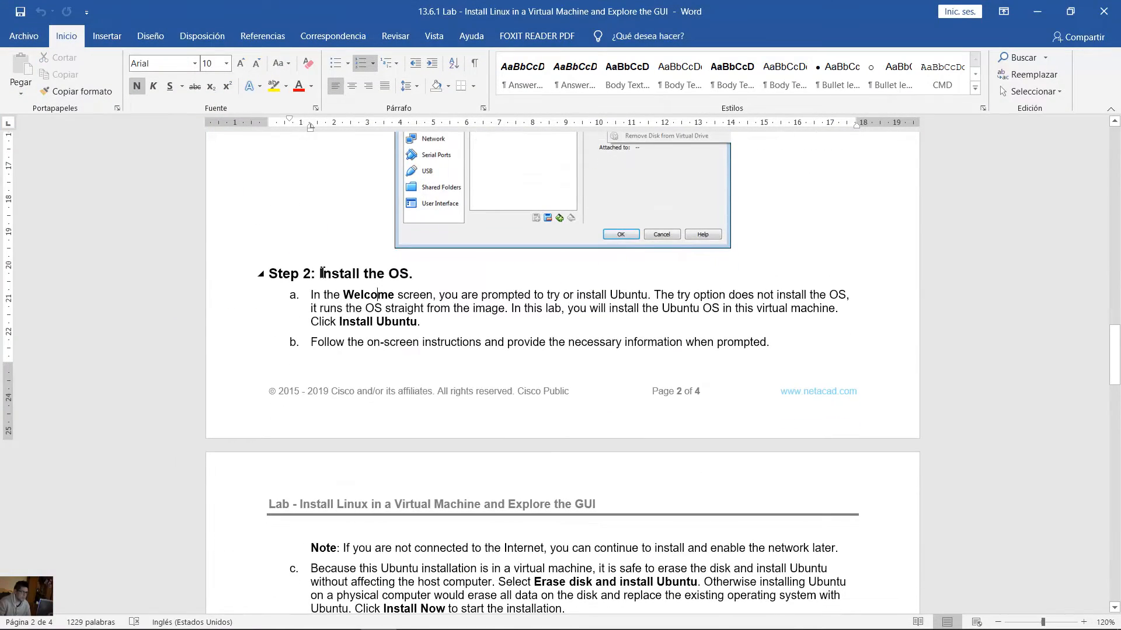
left_click_drag(321, 273, 419, 273)
scroll(550, 332, "down", 3)
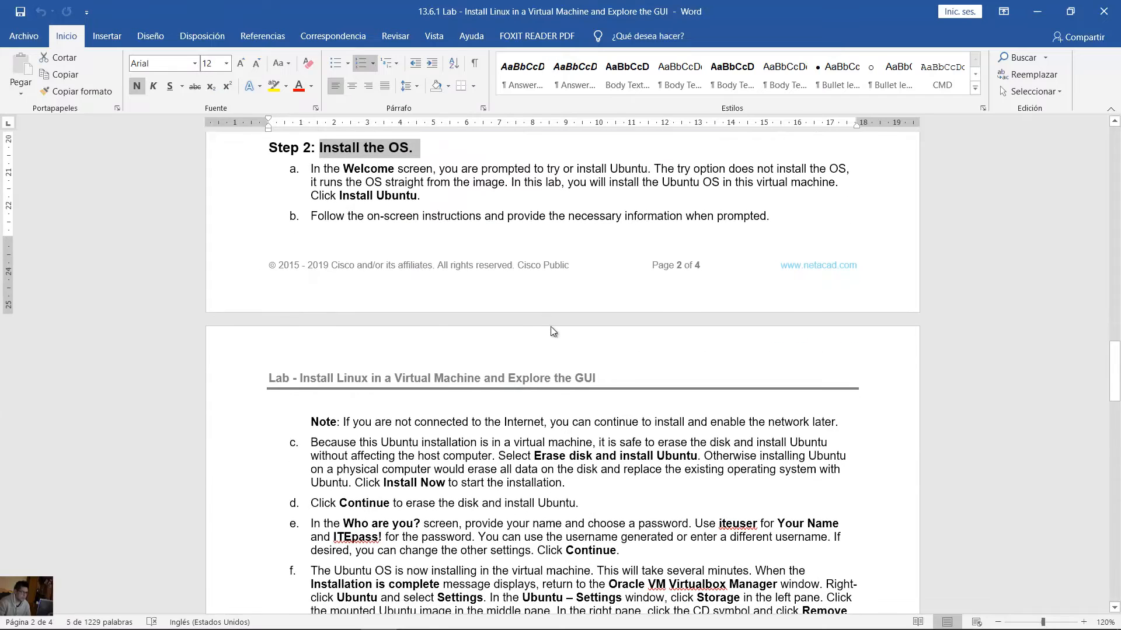
left_click(1031, 7)
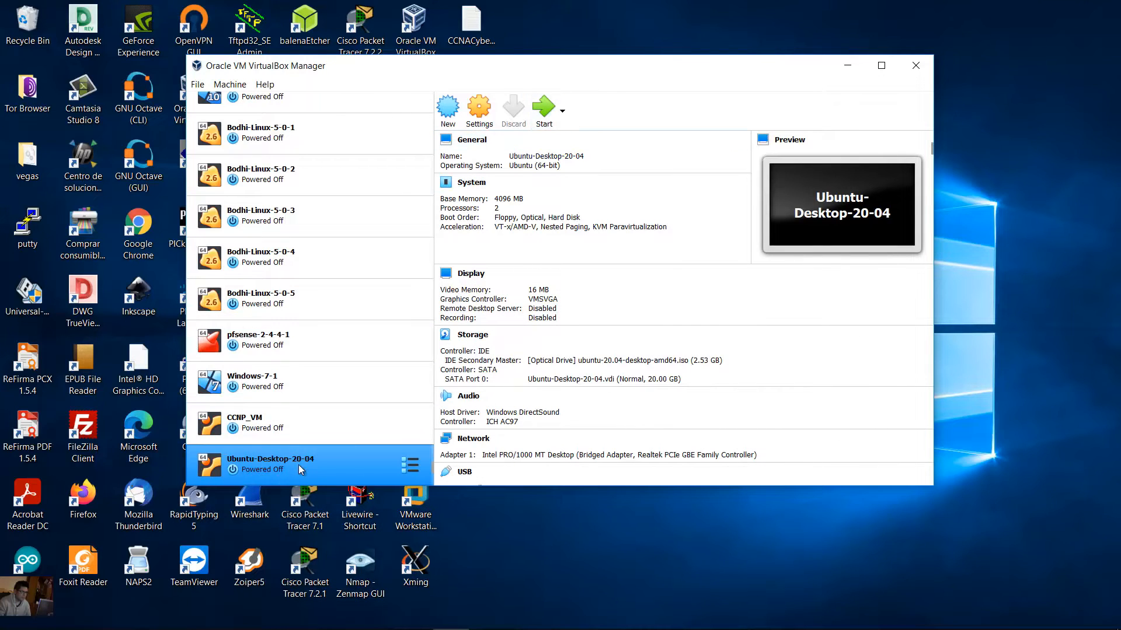
- Boot Ubuntu-Desktop-20-04, switch the installer to Español and back to English, and choose Install Ubuntu
left_click(546, 108)
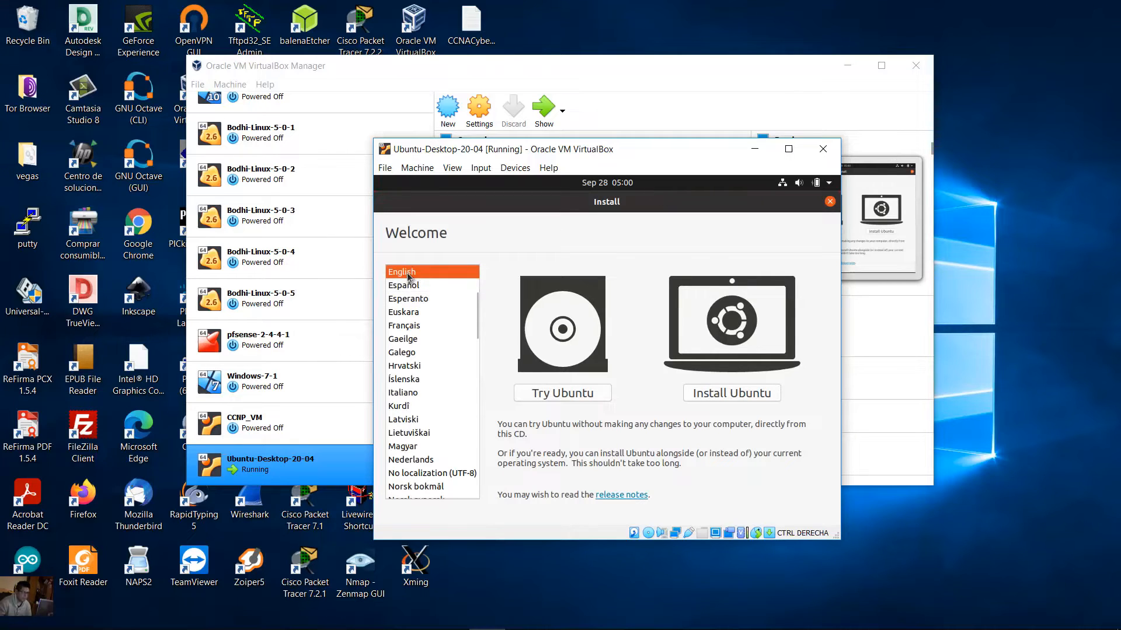
left_click(421, 285)
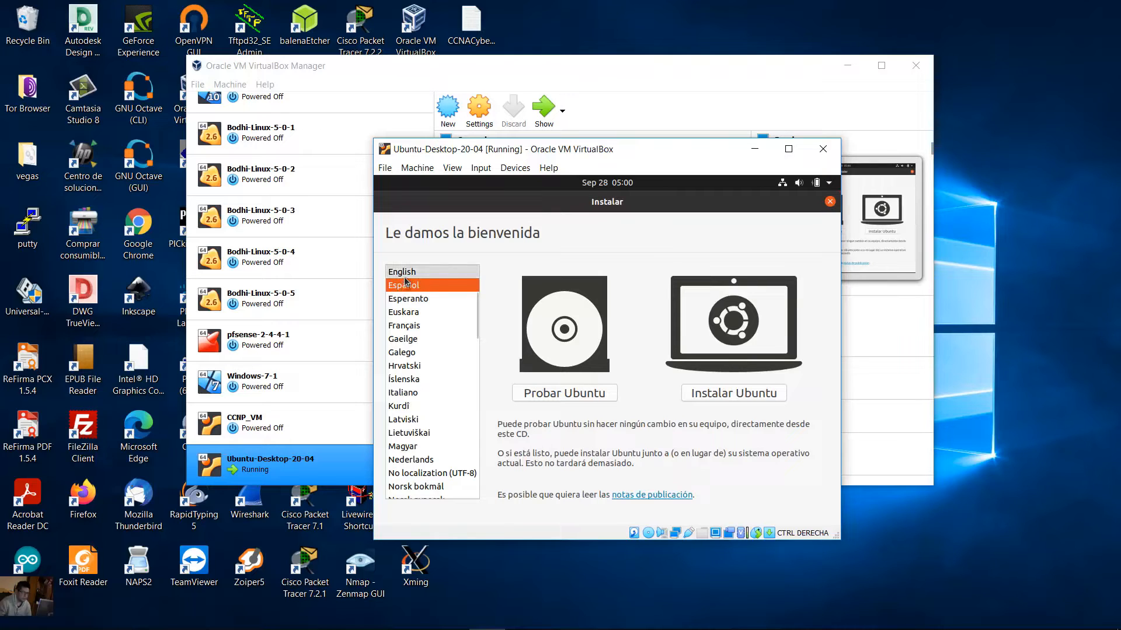
left_click(403, 272)
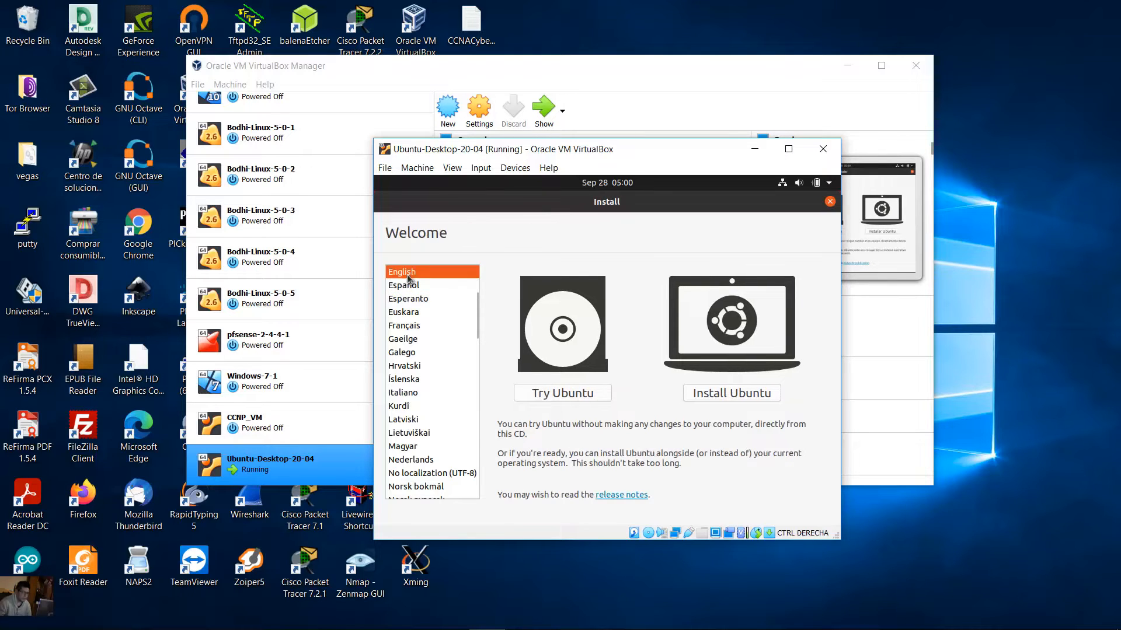
left_click(729, 393)
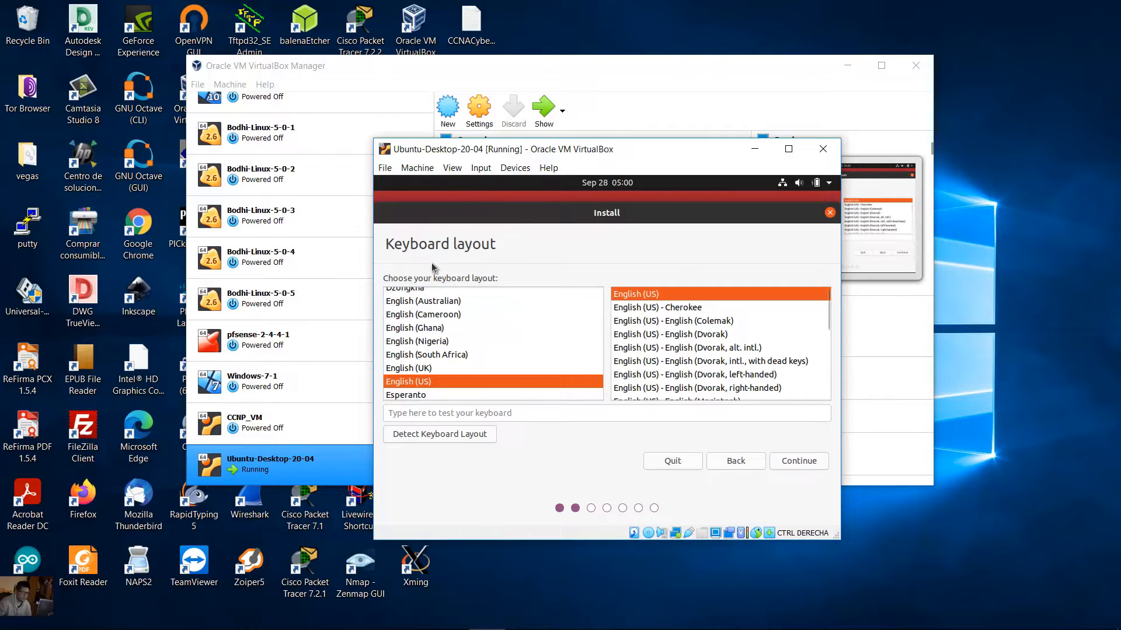
- Choose the Spanish (Latin American) keyboard layout and continue to the updates step
scroll(461, 350, "down", 9)
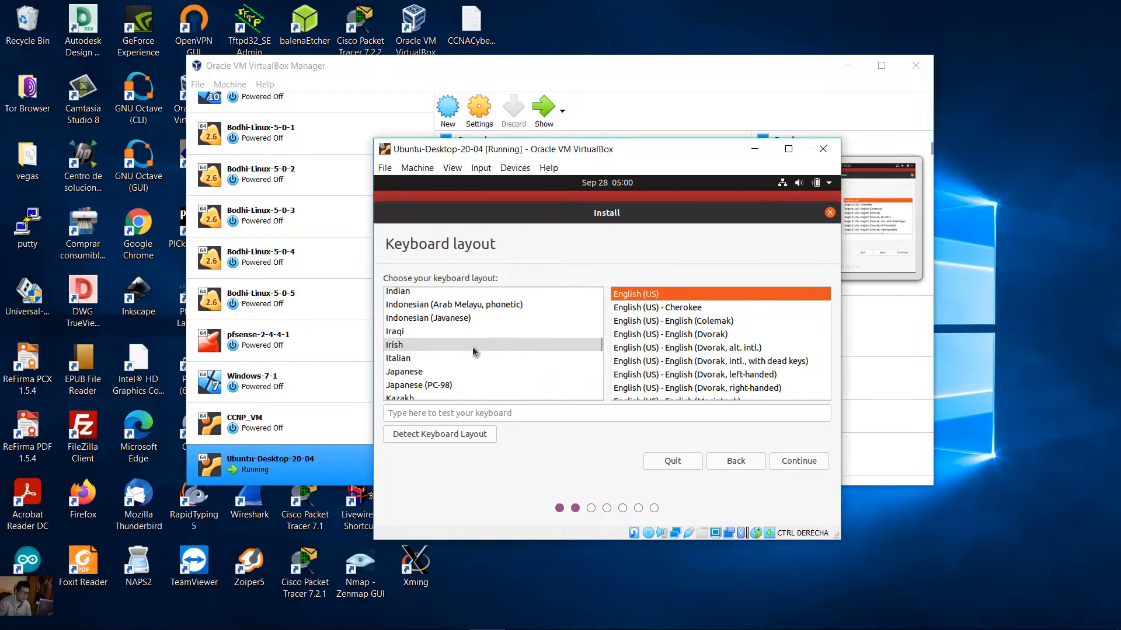
scroll(473, 350, "down", 7)
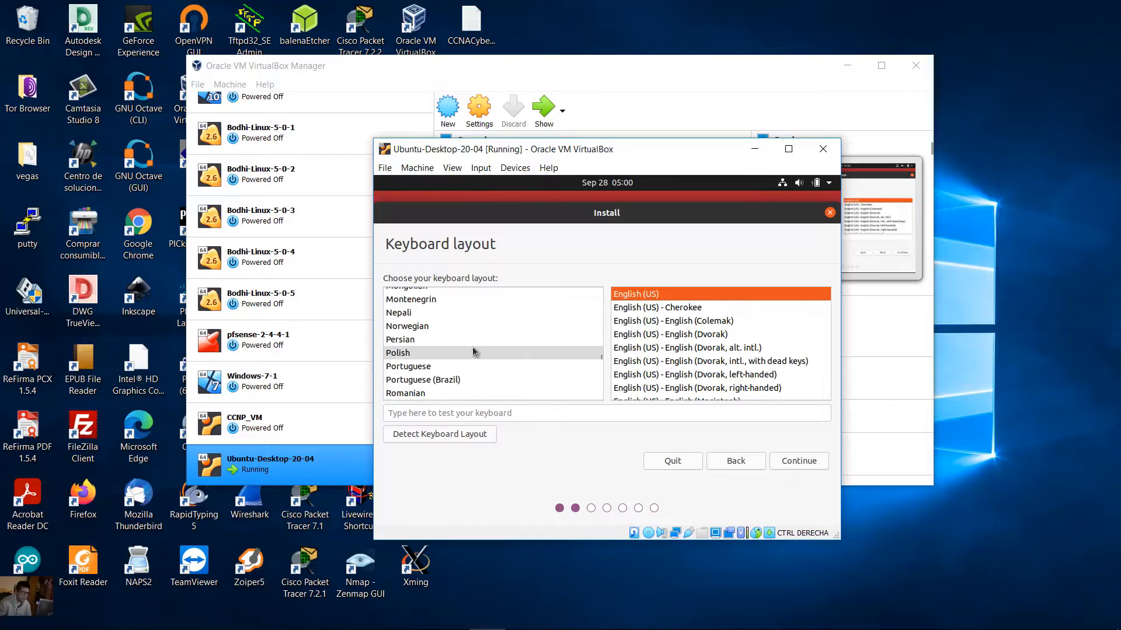
scroll(472, 351, "down", 6)
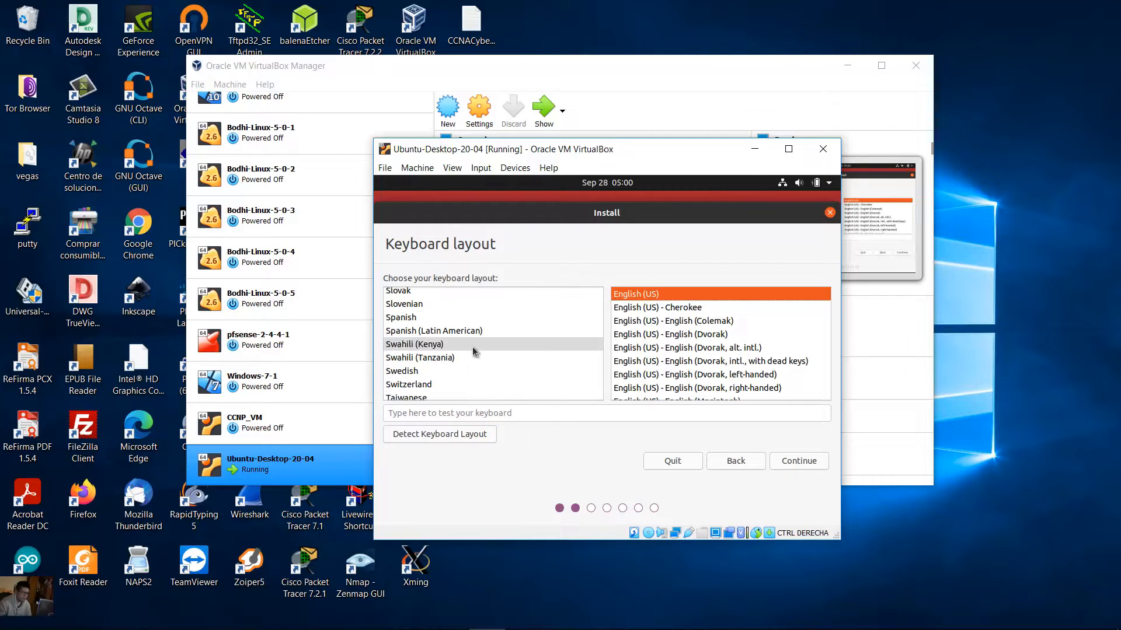
left_click(466, 330)
scroll(444, 331, "up", 1)
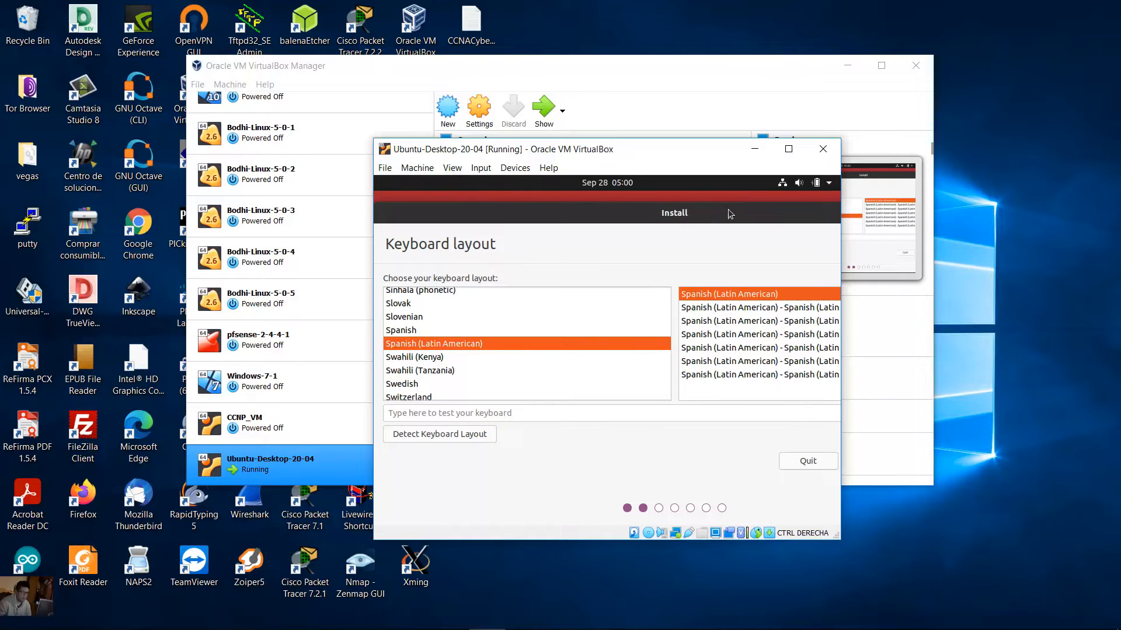
left_click_drag(731, 214, 516, 208)
left_click(756, 461)
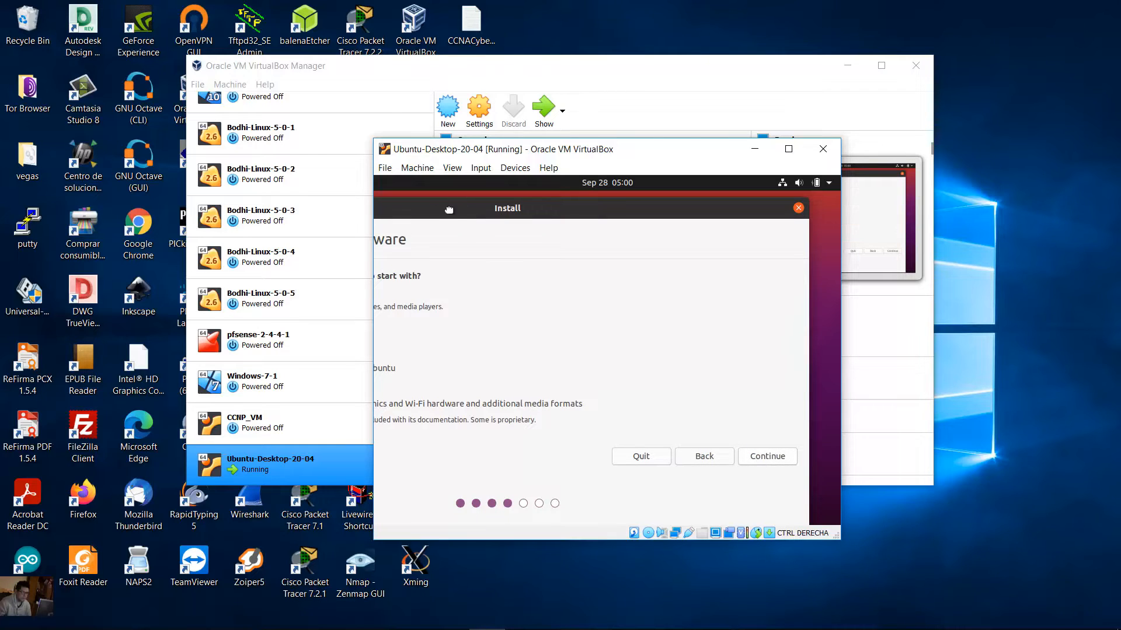
- Untick 'Download updates while installing Ubuntu' and continue to the Installation type step
left_click_drag(448, 209, 623, 209)
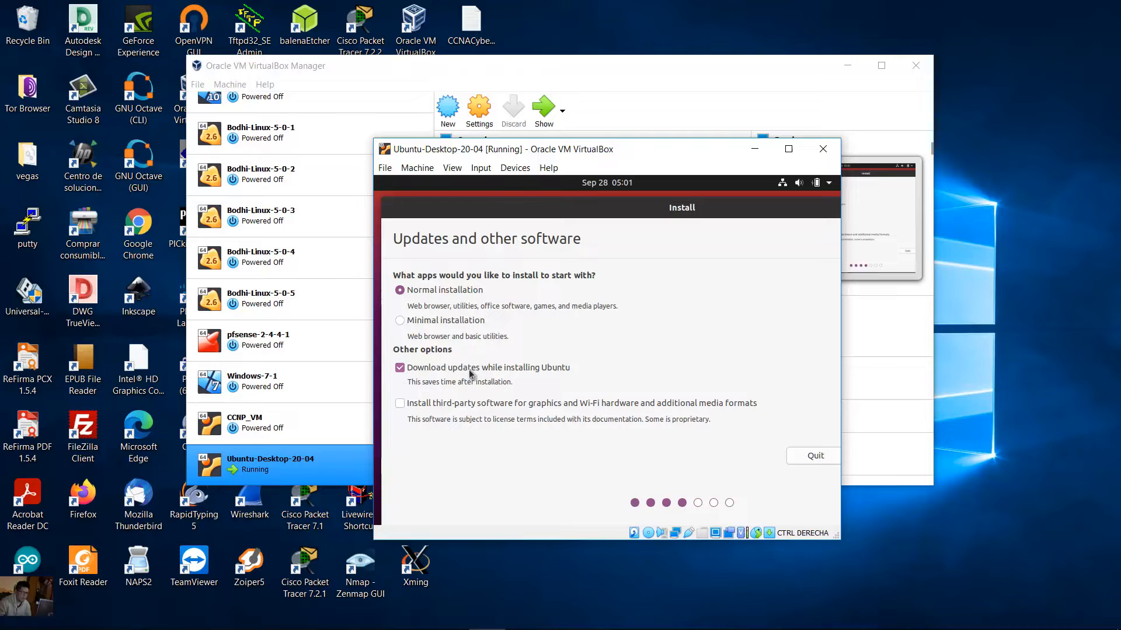
left_click(400, 369)
left_click_drag(722, 206, 592, 201)
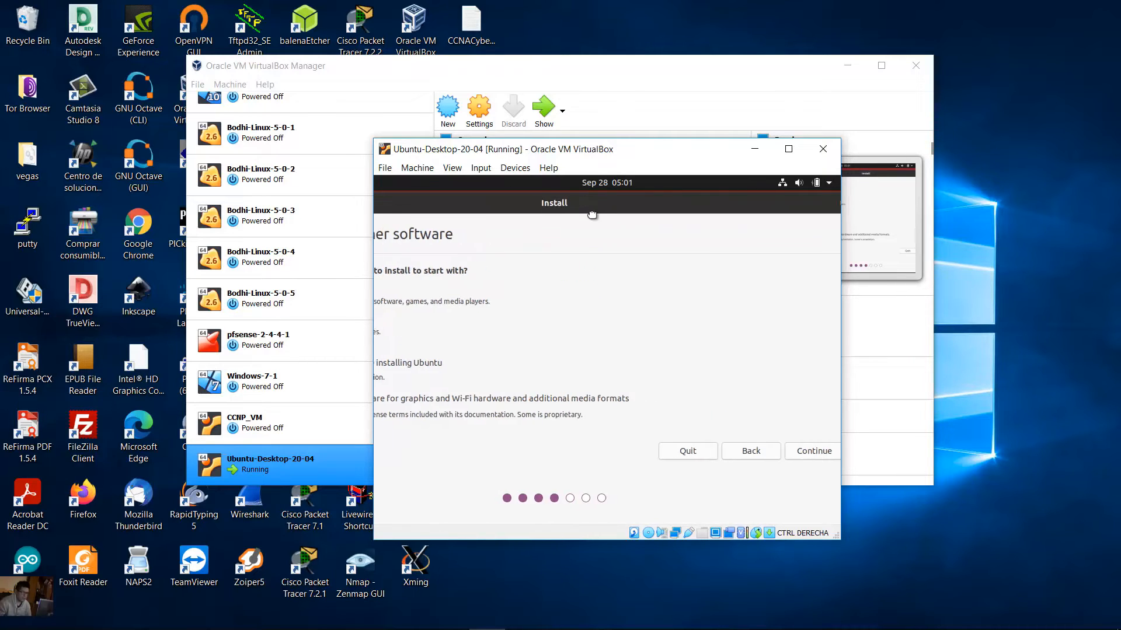
left_click(799, 450)
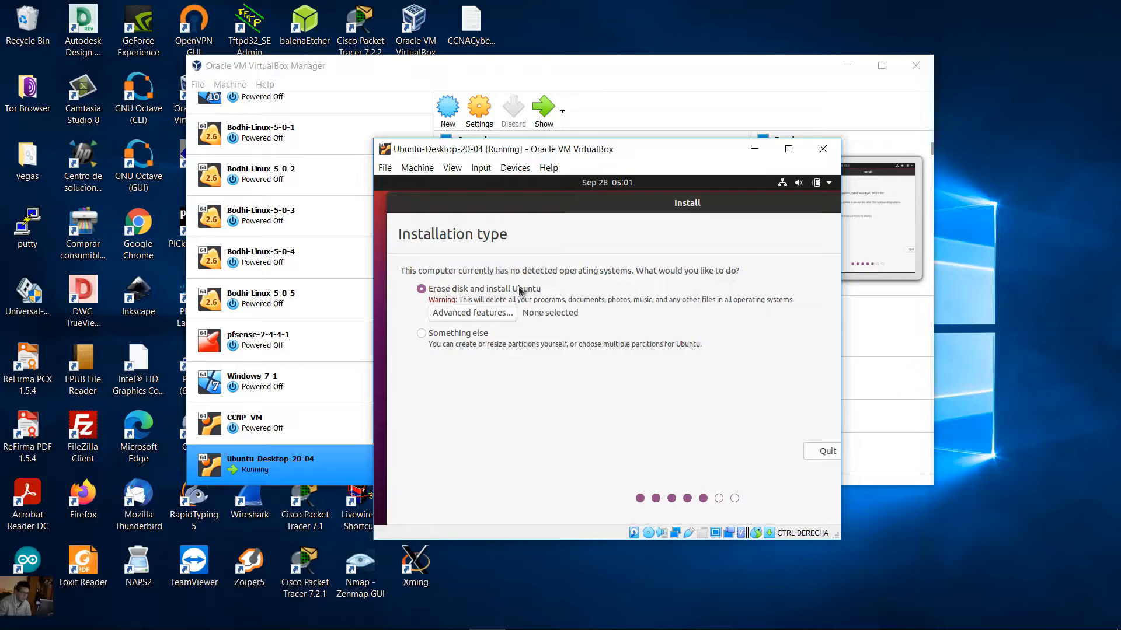
- Try 'Something else', then settle on 'Erase disk and install Ubuntu'
left_click_drag(575, 207, 565, 207)
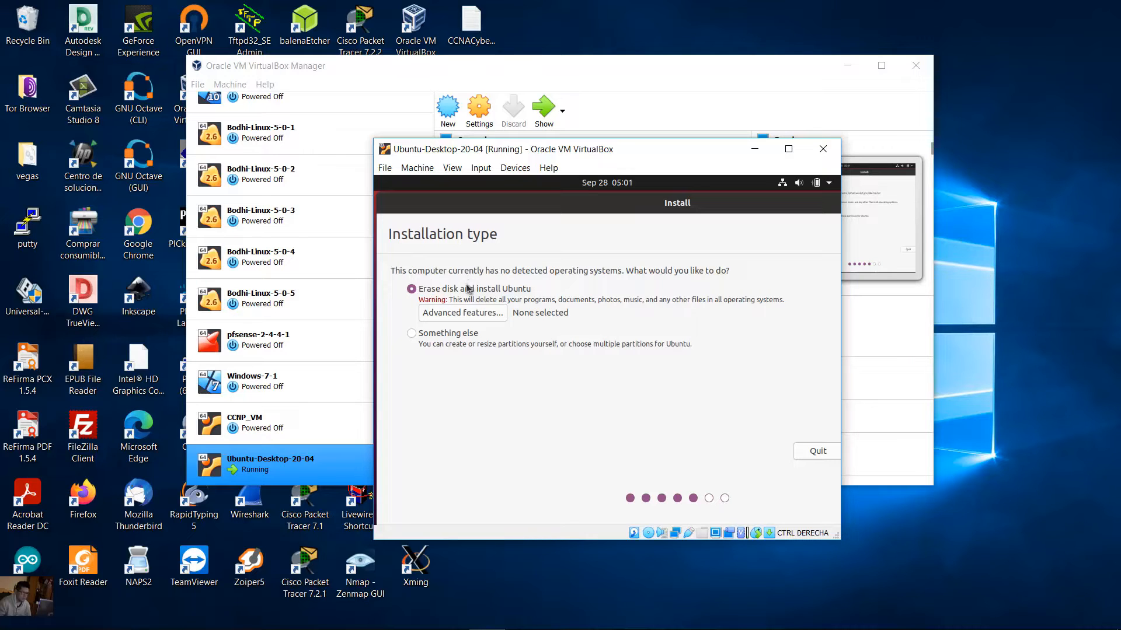
mouse_move(752, 205)
left_mouse_down()
mouse_move(564, 234)
mouse_move(751, 205)
left_mouse_up()
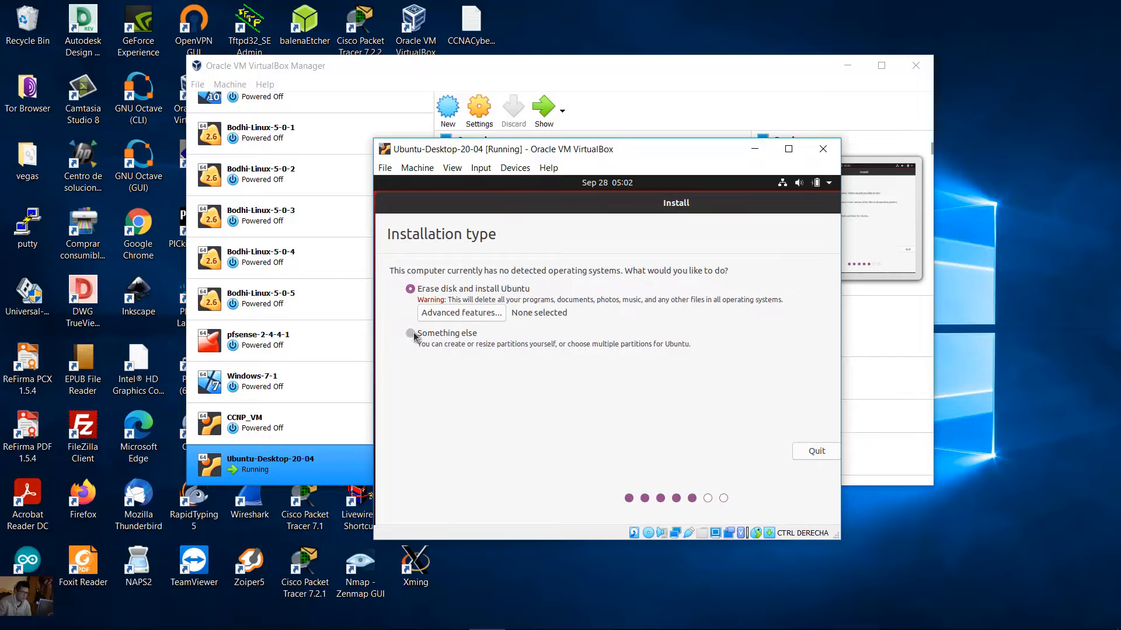
left_click(411, 334)
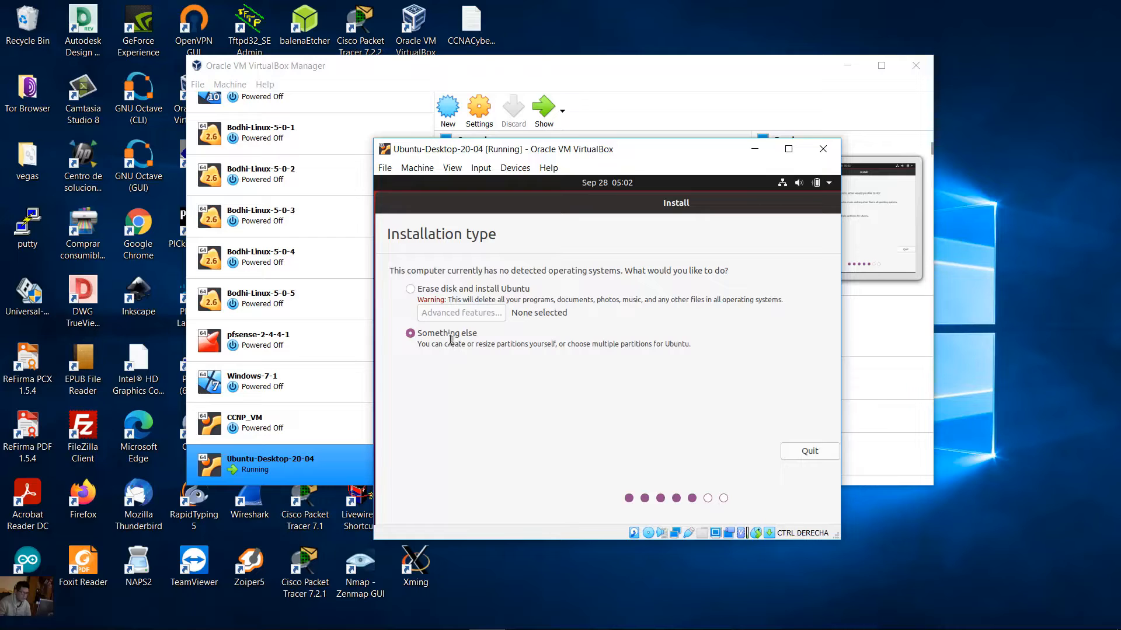
left_click(410, 289)
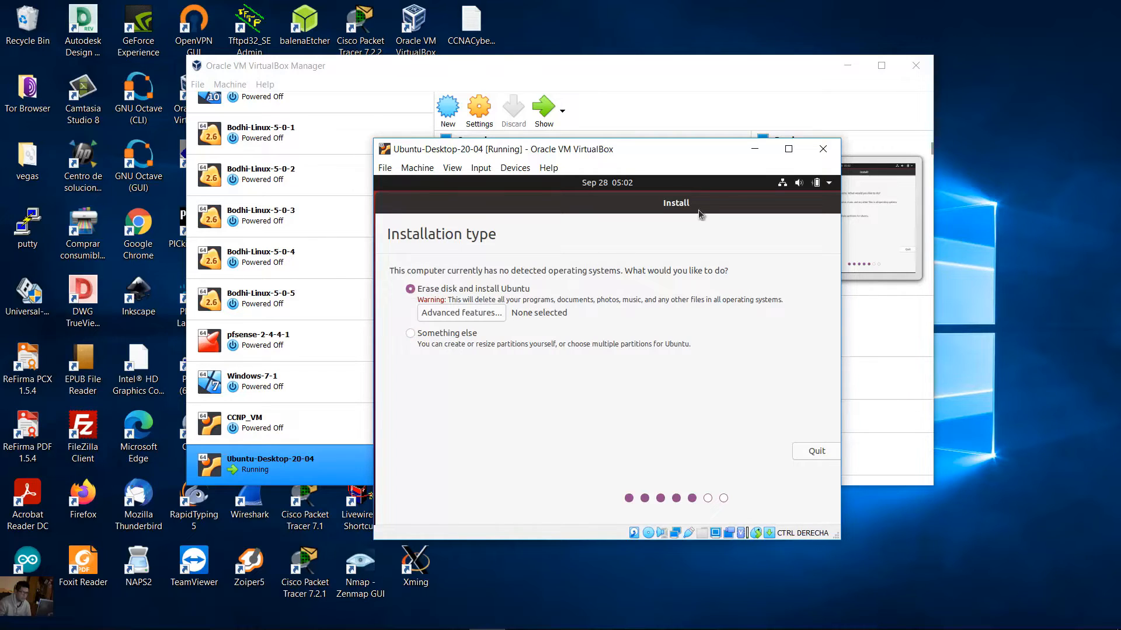
- Start Install Now and confirm writing the partition changes to disk
left_click_drag(698, 209, 552, 209)
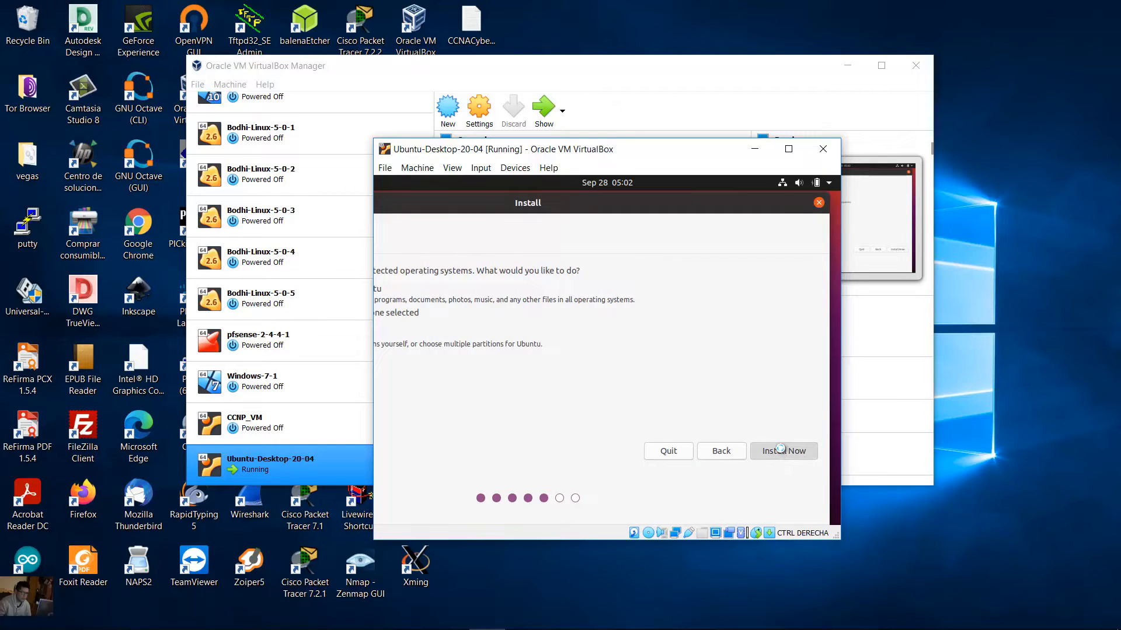
left_click(780, 449)
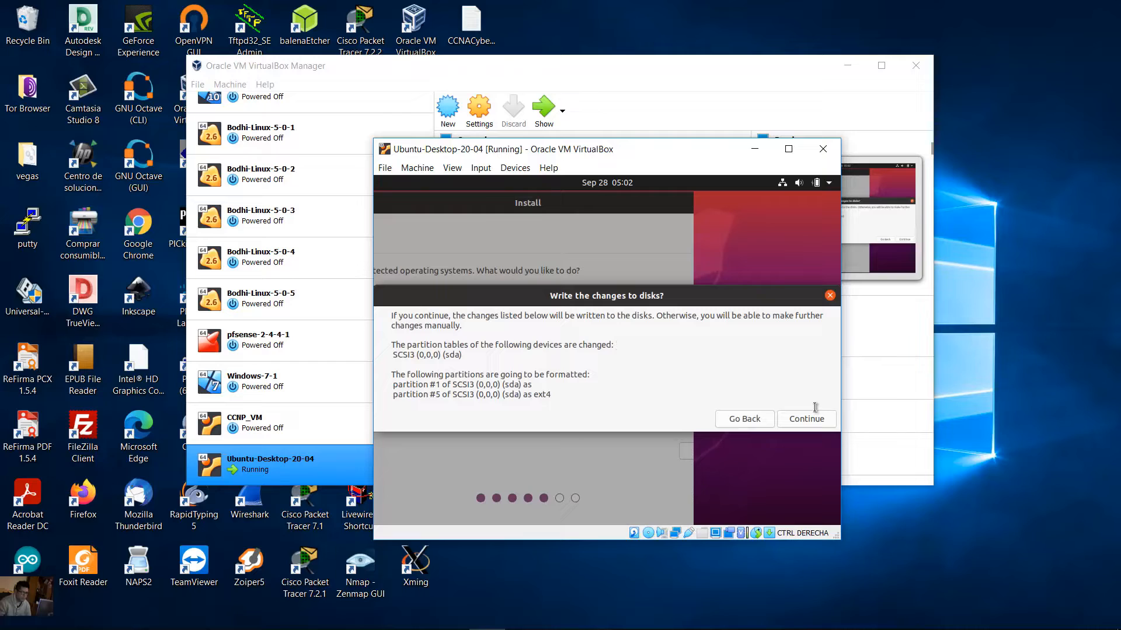
left_click(807, 419)
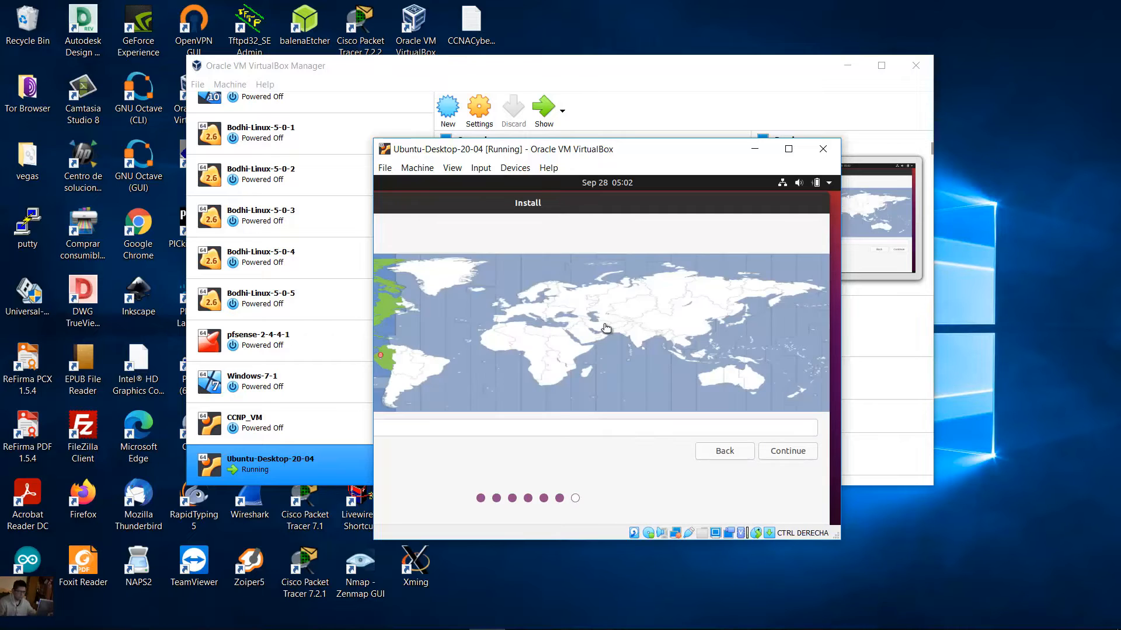
- Pick Lima in South America on the location map and continue
left_click_drag(559, 207, 692, 210)
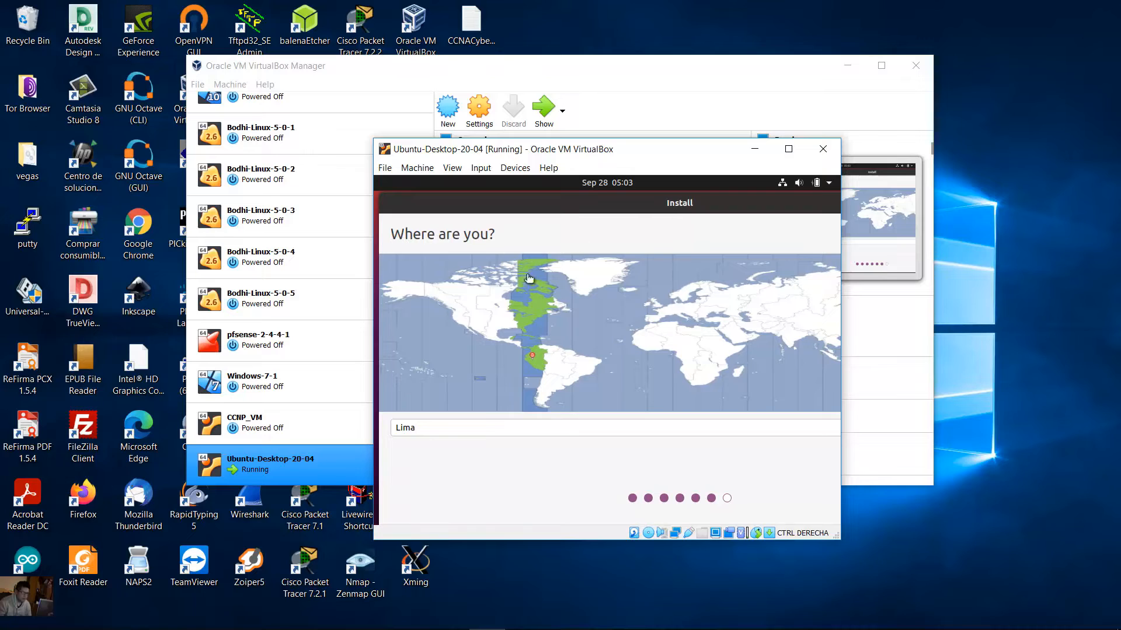
left_click(533, 368)
left_click(534, 365)
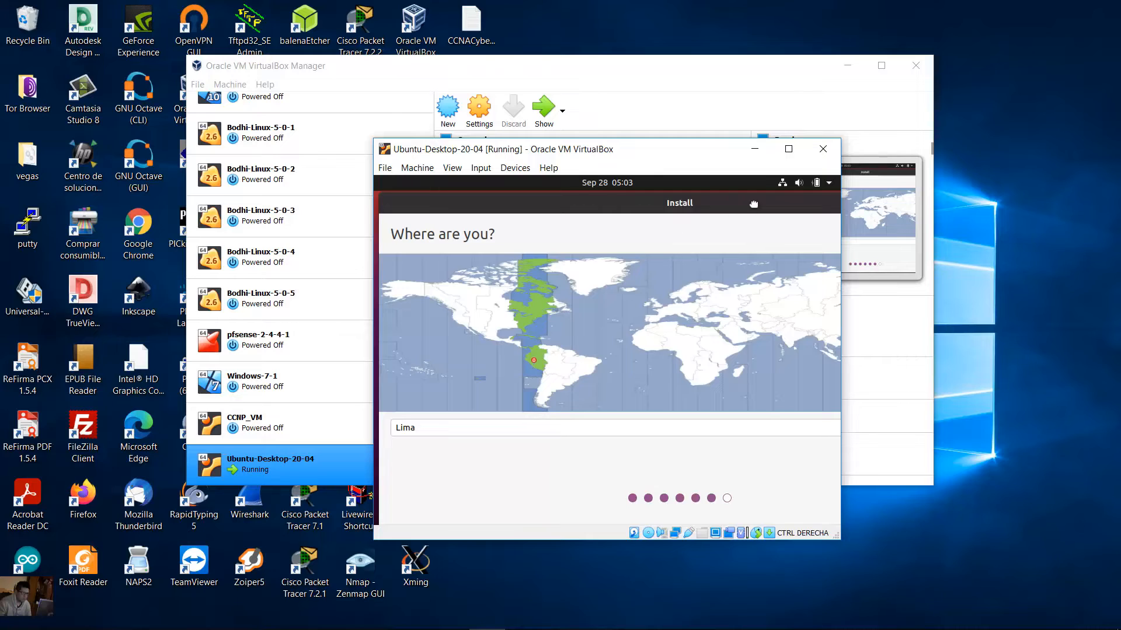
left_click_drag(753, 203, 586, 224)
left_click(771, 470)
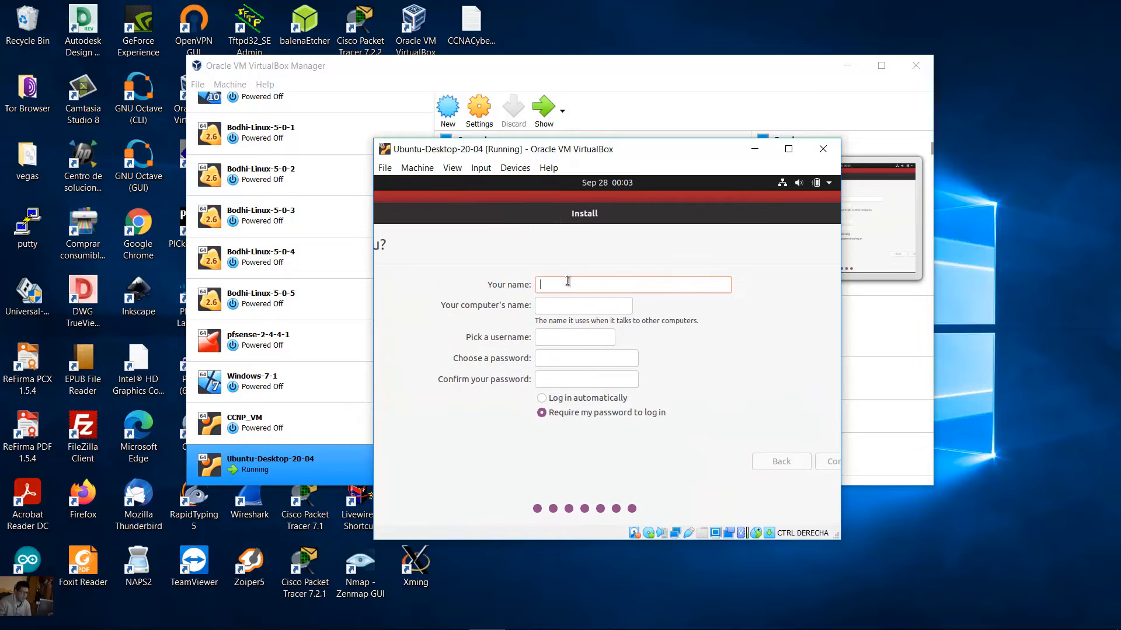
- Enter the user's full name and set the computer name to ubudesk01
type("Chri")
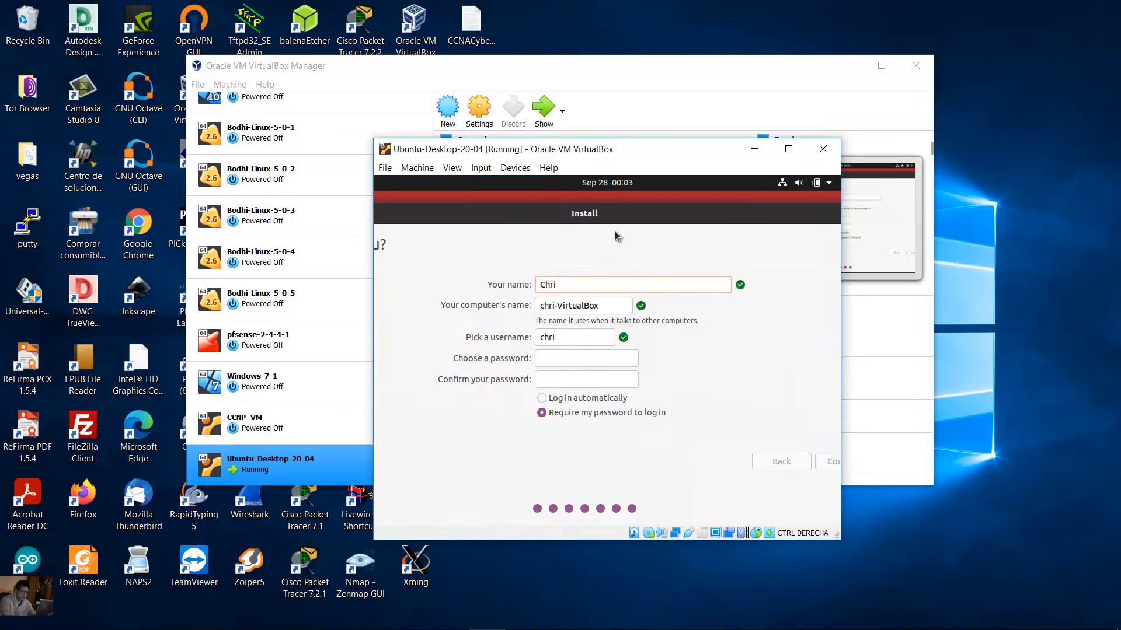
type("stian Romero")
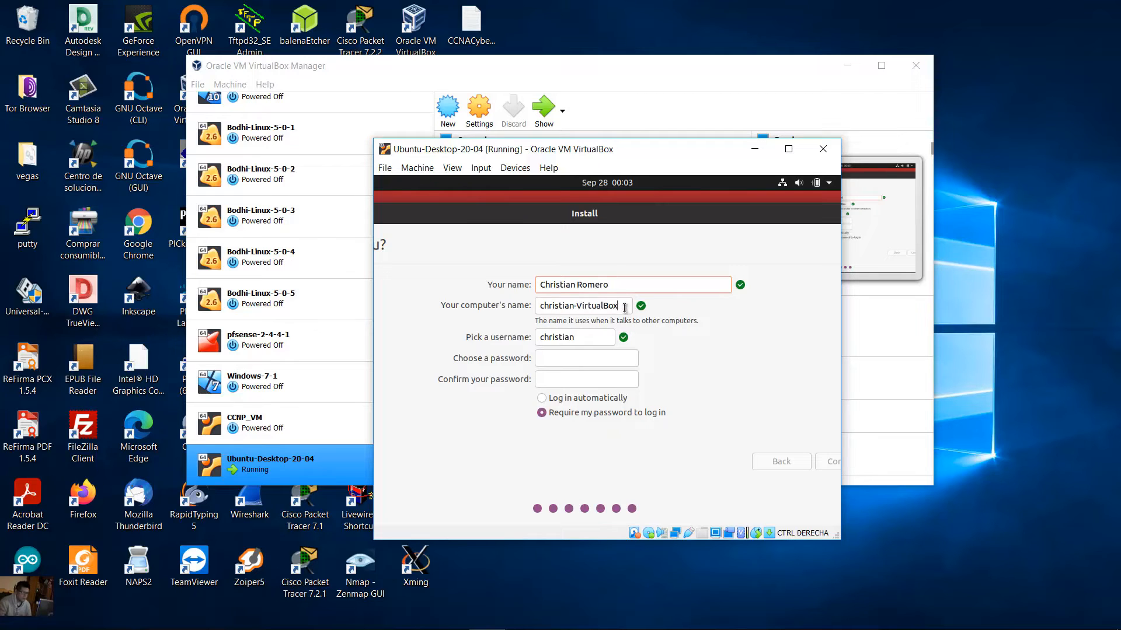
key("Tab")
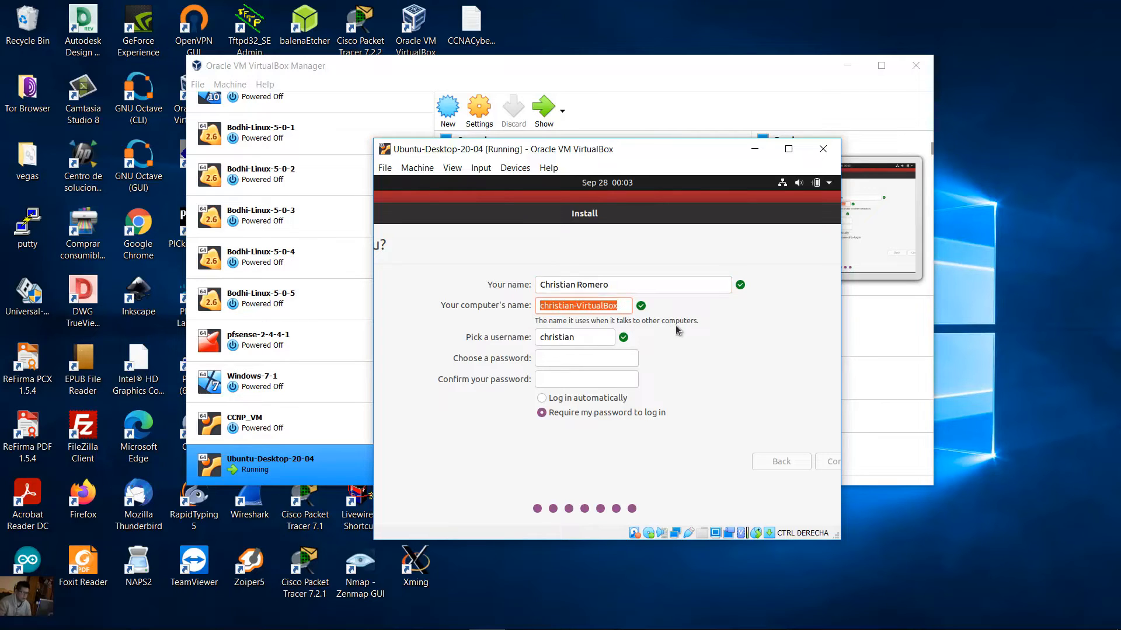
type("ubu")
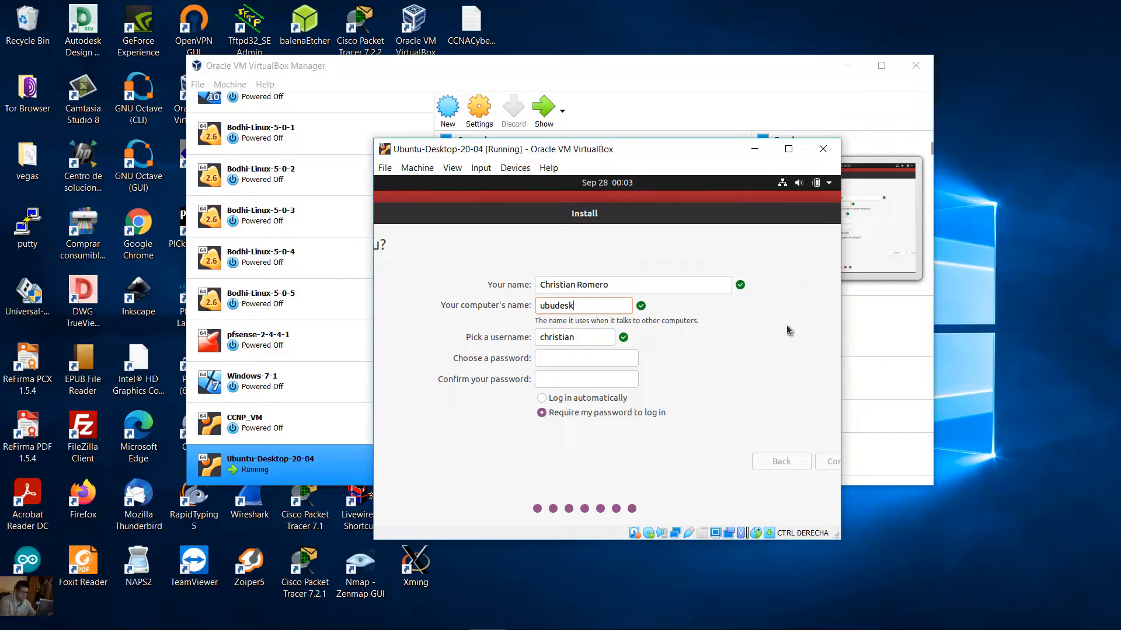
type("desk/")
key("BackSpace")
type("01")
- Enter the username and account password, and choose 'Log in automatically'
key("Tab")
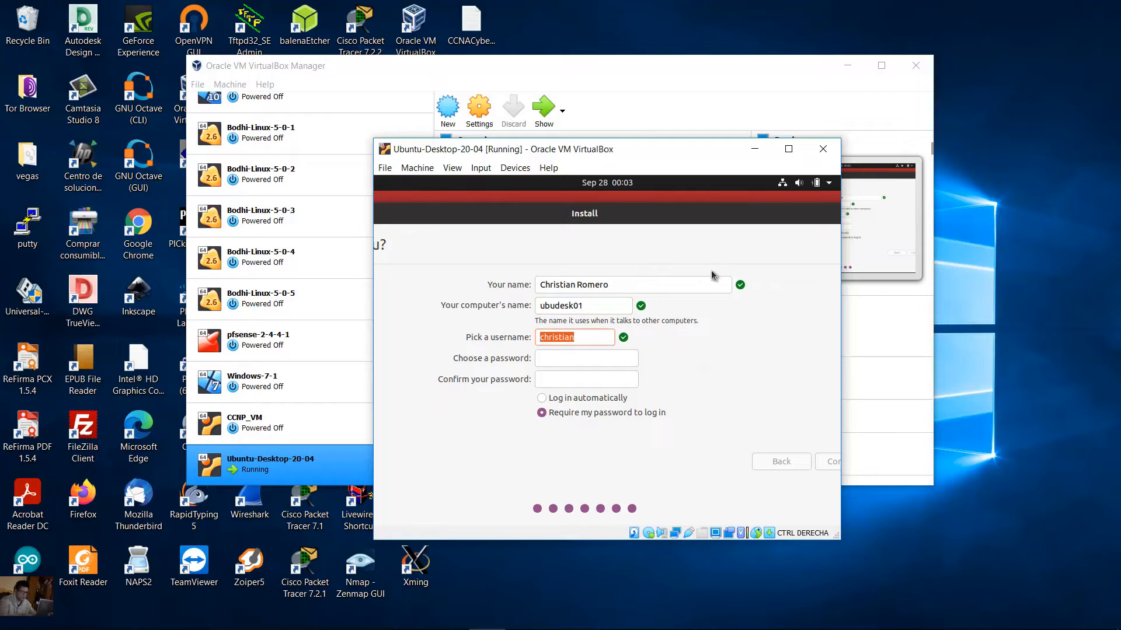
type("cromero")
left_click_drag(592, 343, 519, 336)
left_click(553, 362)
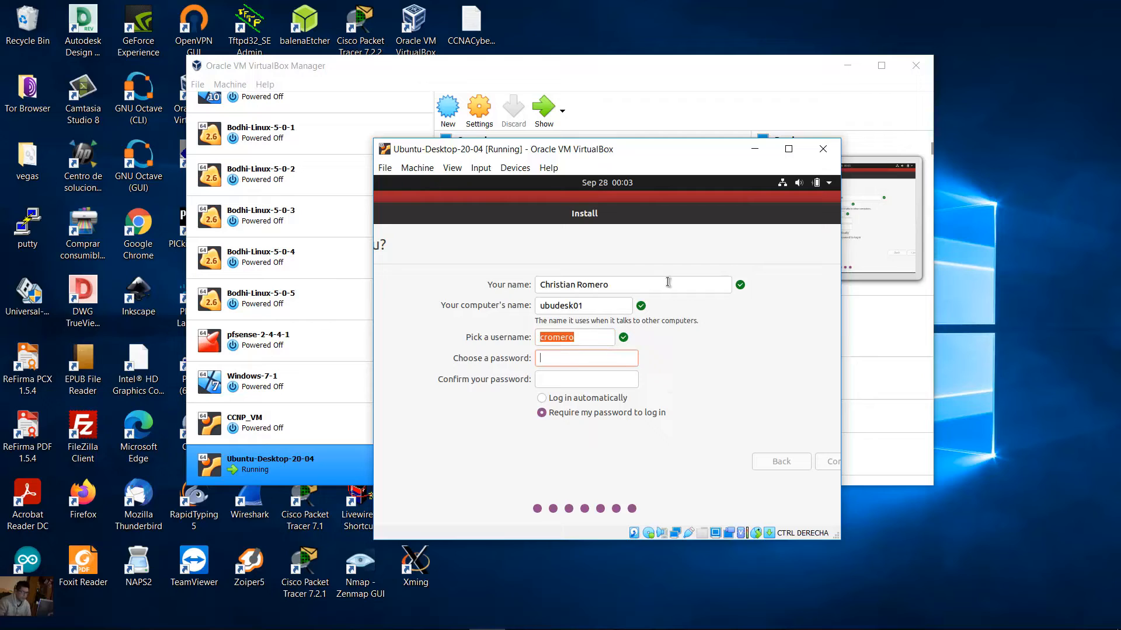
type("•••••••••••")
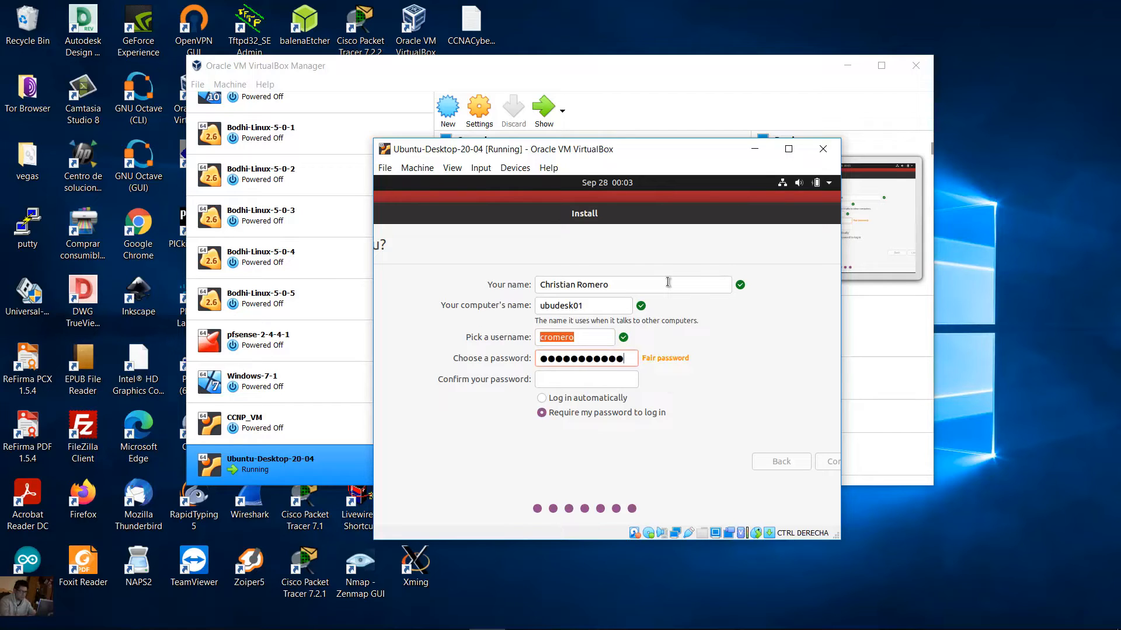
key("Tab")
type("•••••••••••")
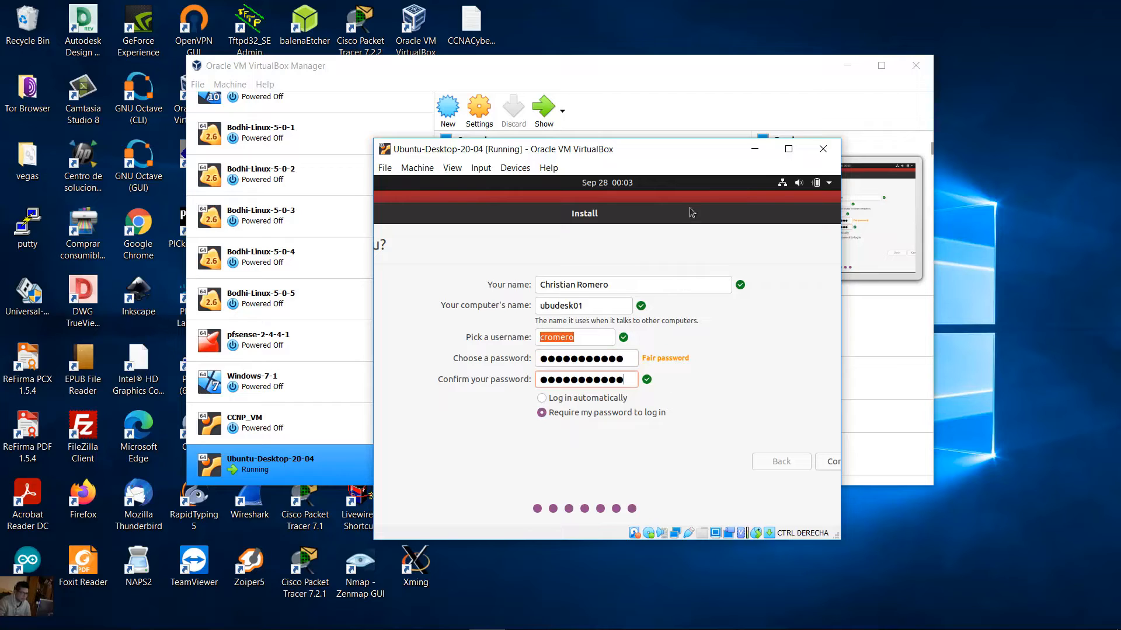
left_click(576, 337)
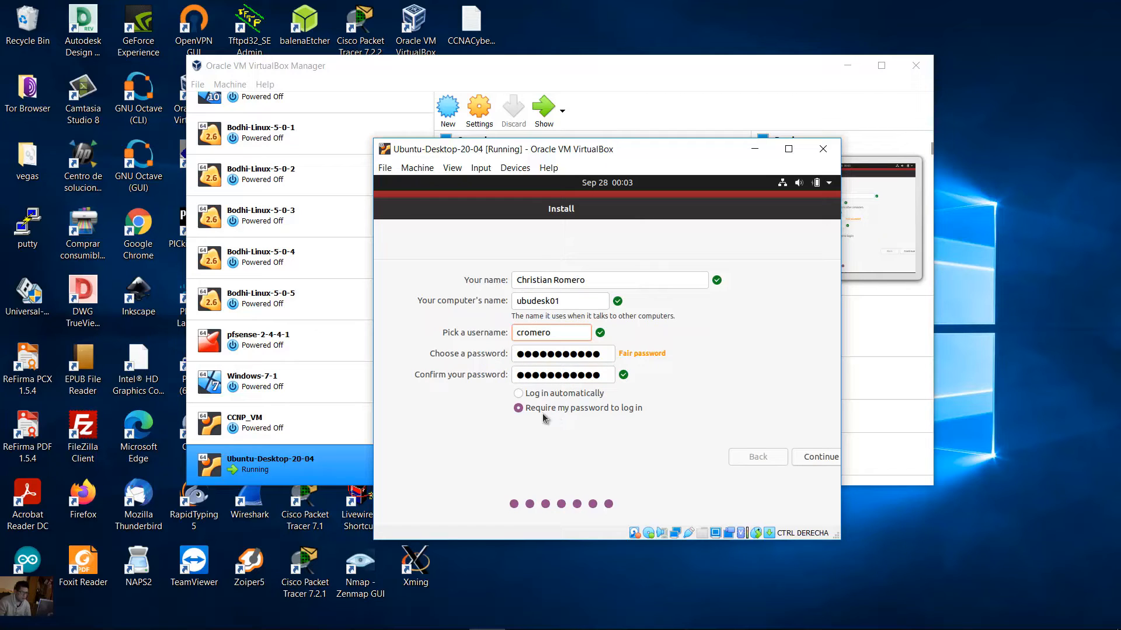
left_click(519, 394)
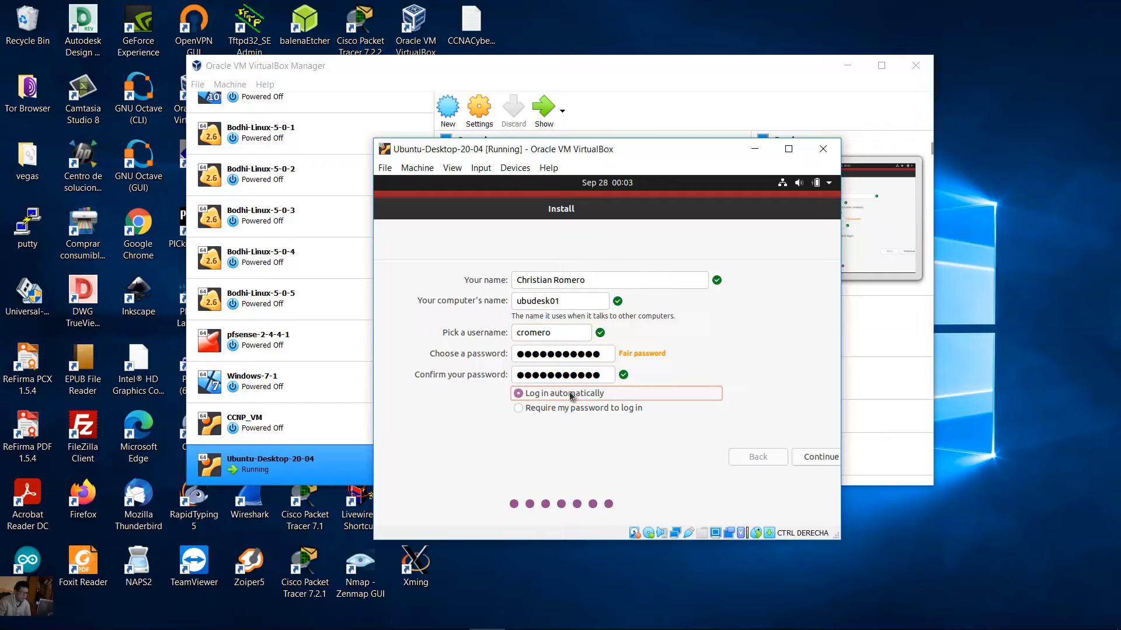
double_click(701, 214)
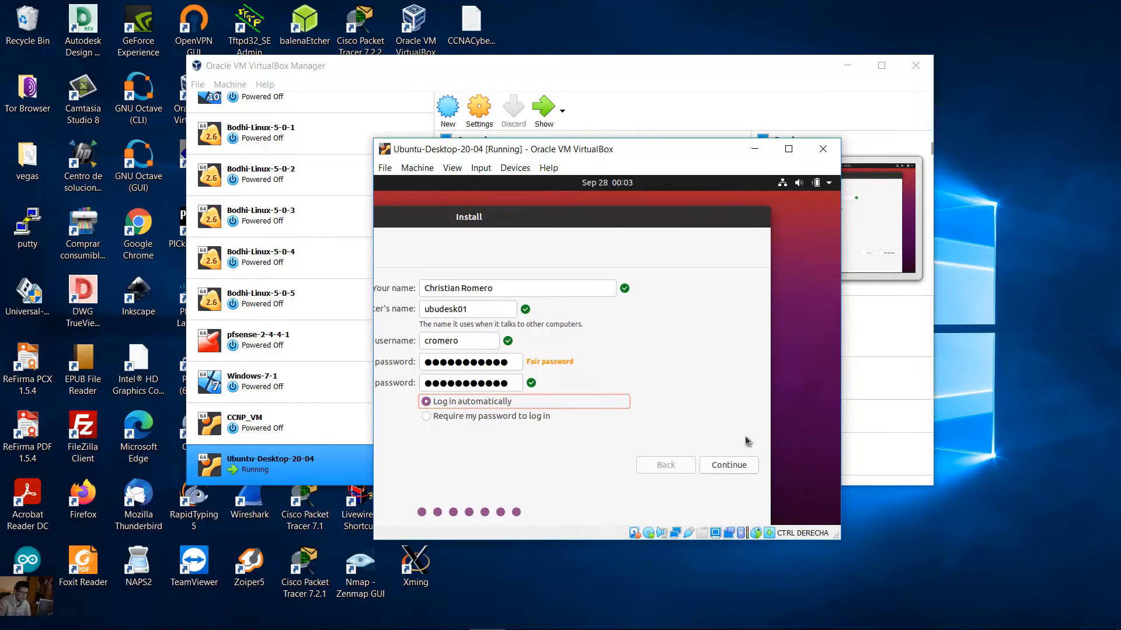
- Continue with the account details and restart once the installation completes
left_click(737, 473)
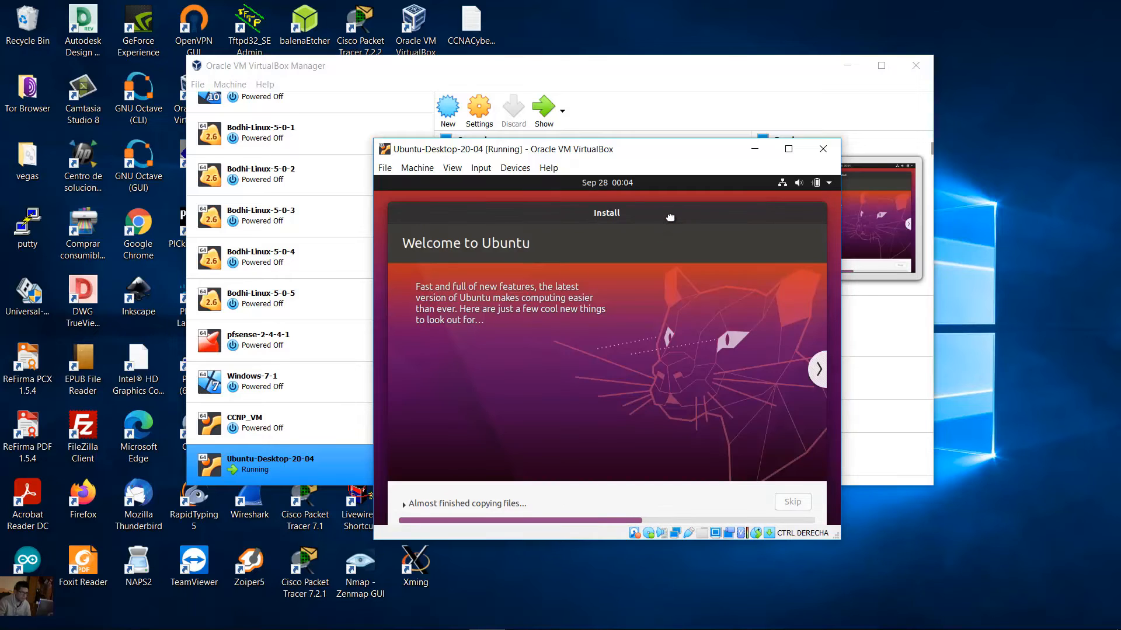
left_click_drag(670, 218, 669, 213)
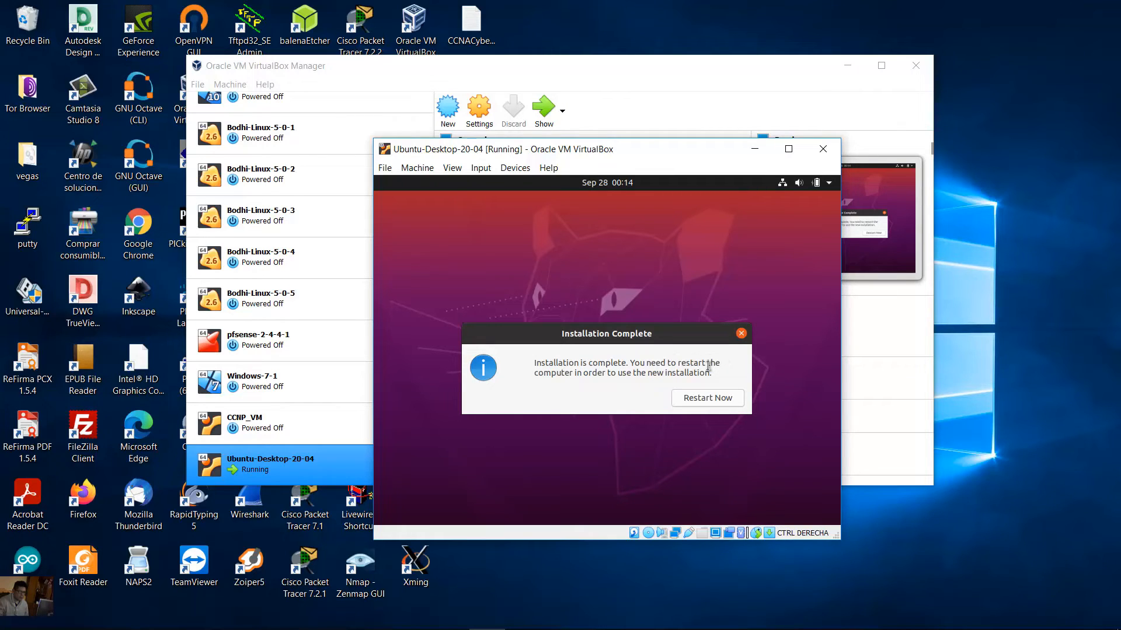
left_click(708, 399)
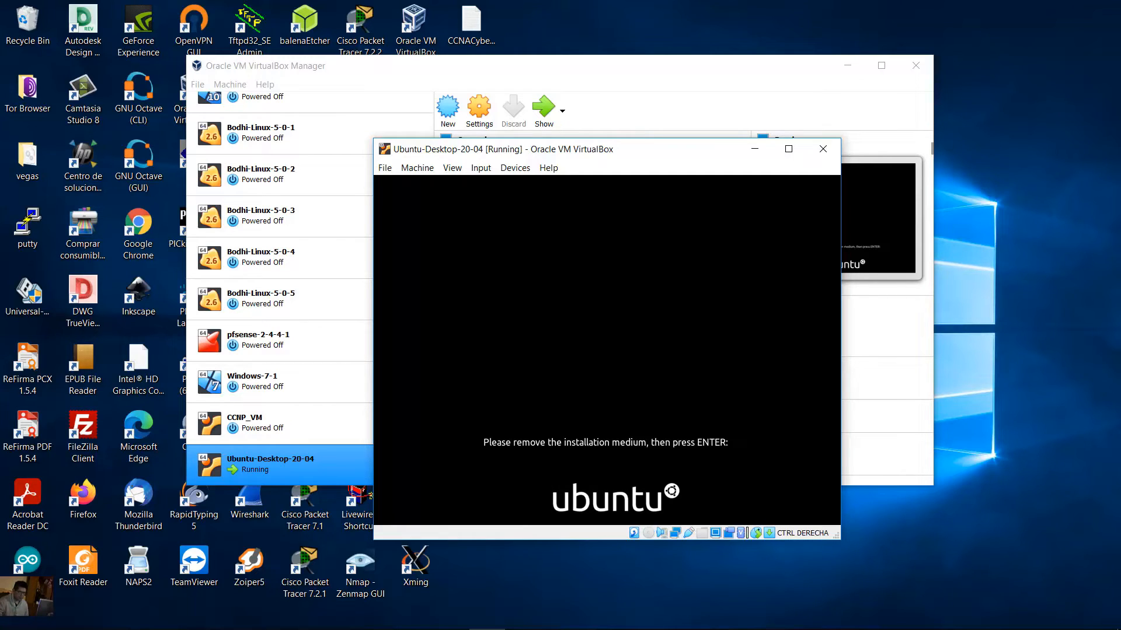
- Reboot after removing the medium and finish the welcome wizard, choosing 'No, don't send system info'
key("Return")
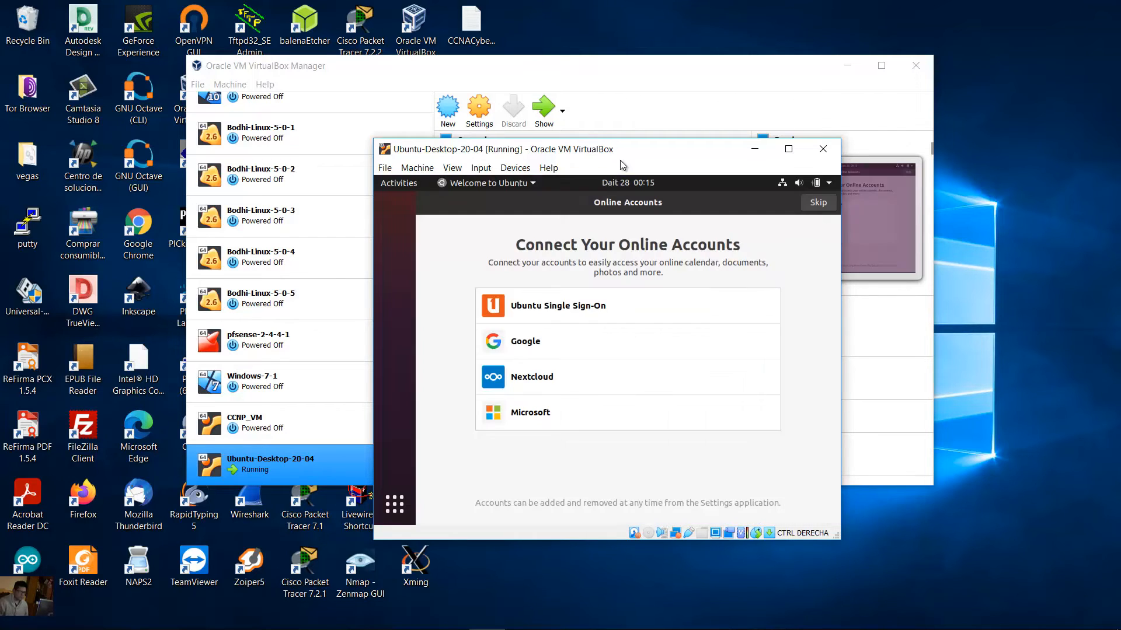
left_click(818, 203)
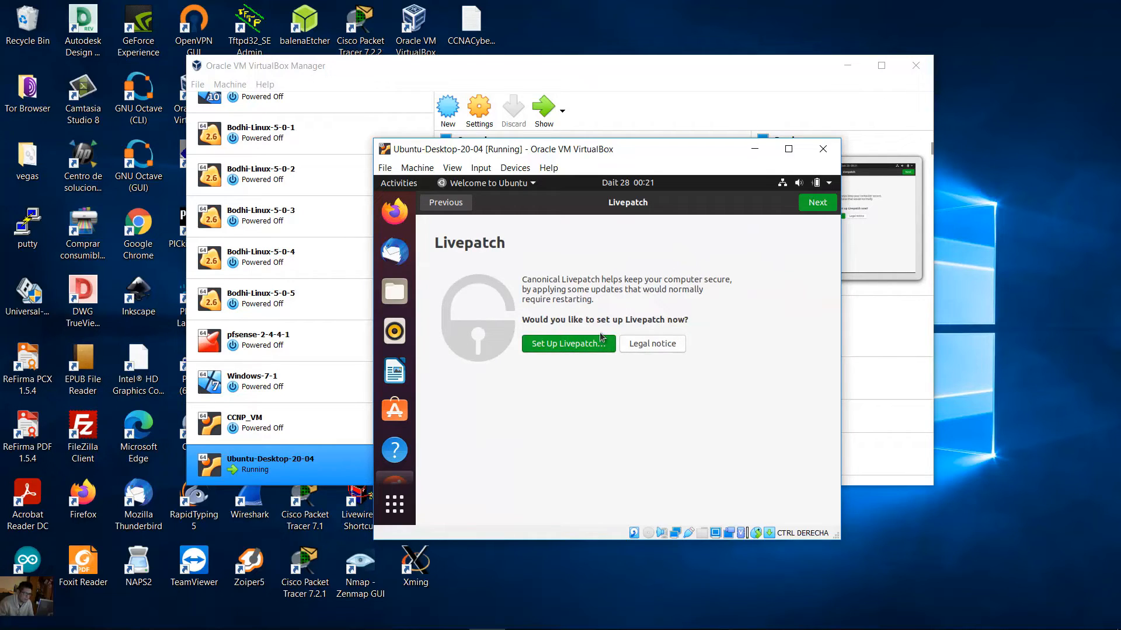
left_click(817, 206)
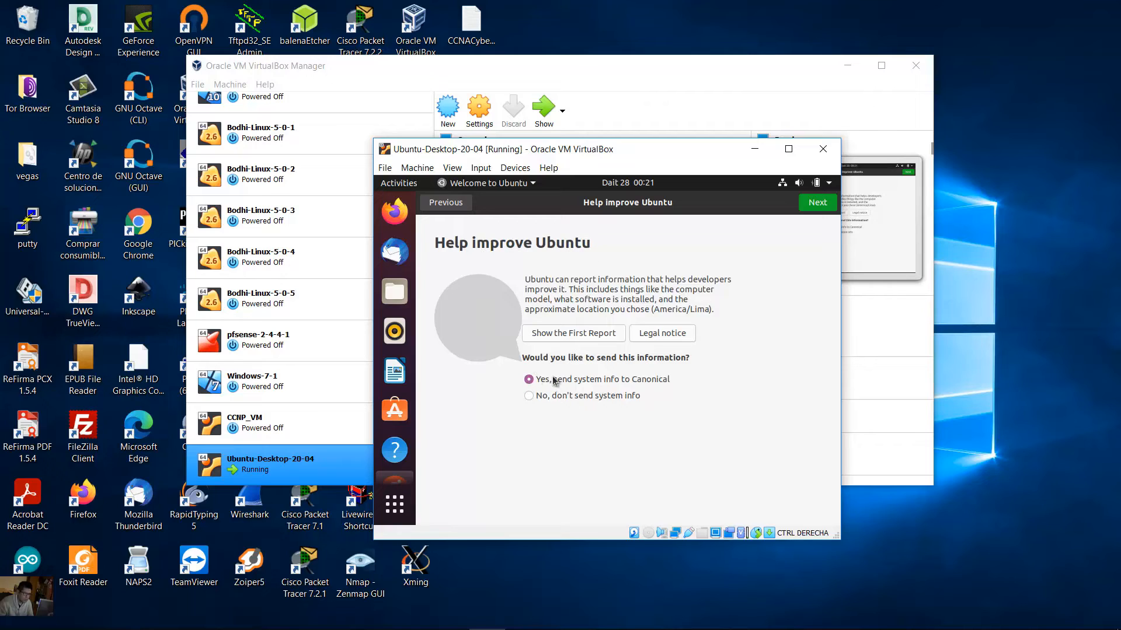
left_click(531, 396)
left_click(823, 206)
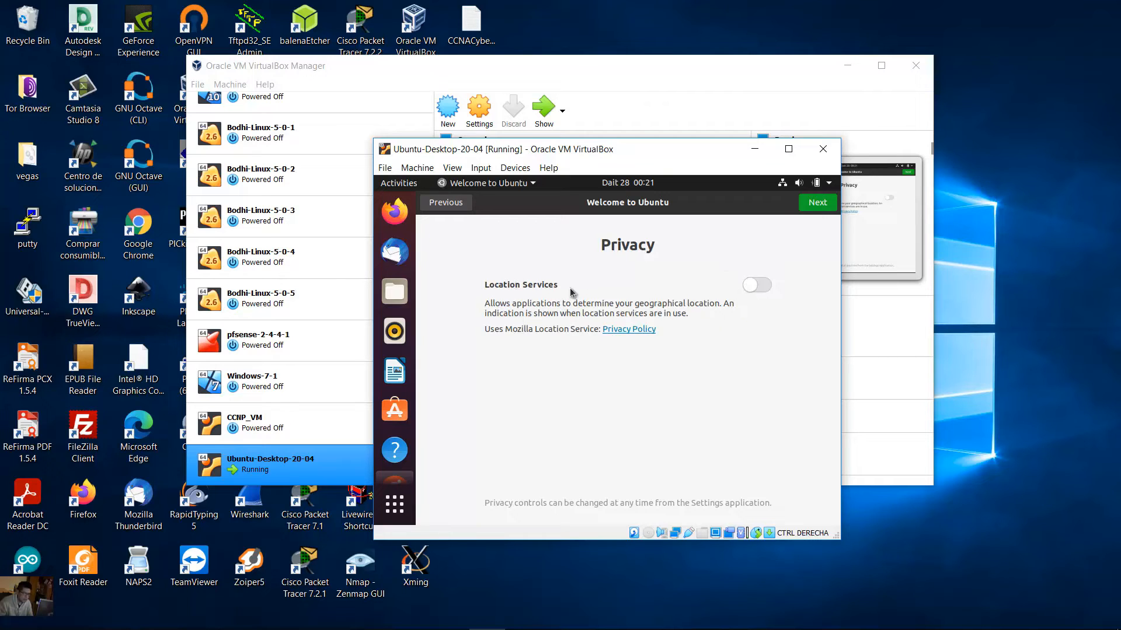
left_click(812, 205)
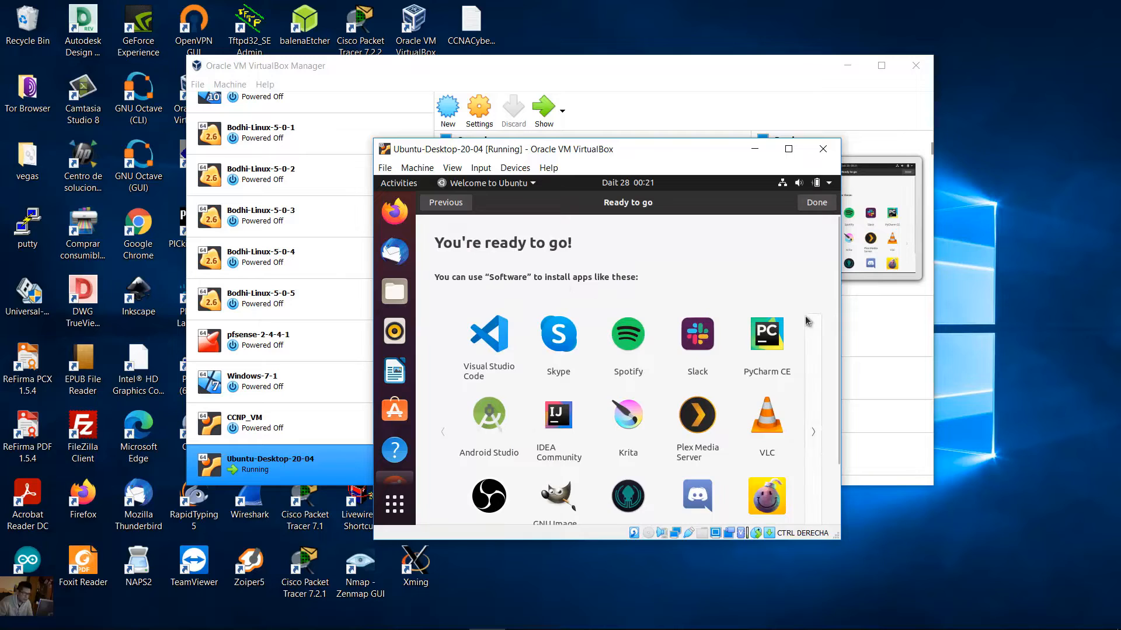
scroll(804, 316, "down", 1)
left_click(814, 203)
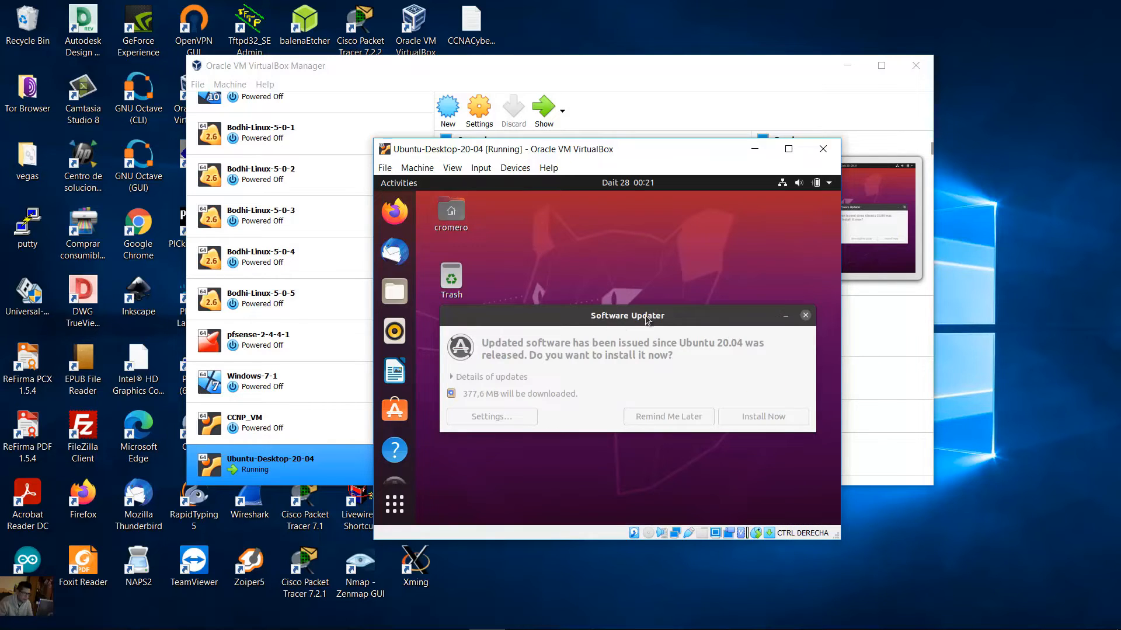
- Dismiss Software Updater, maximize the VM window, and switch to the Word lab guide
left_click(806, 316)
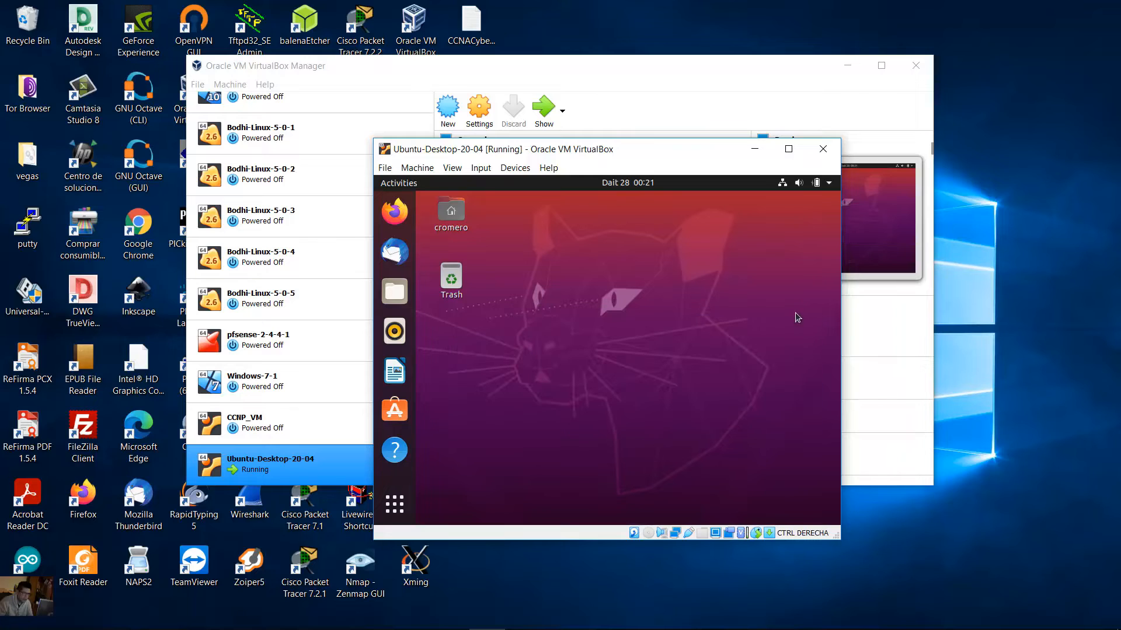
left_click(790, 156)
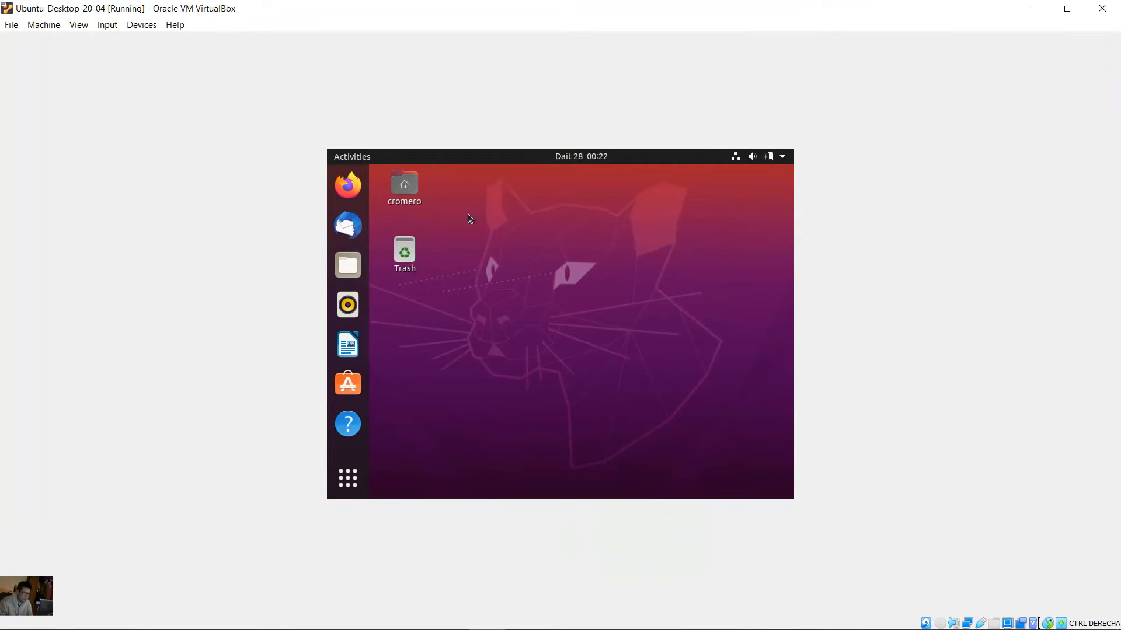
left_click(378, 618)
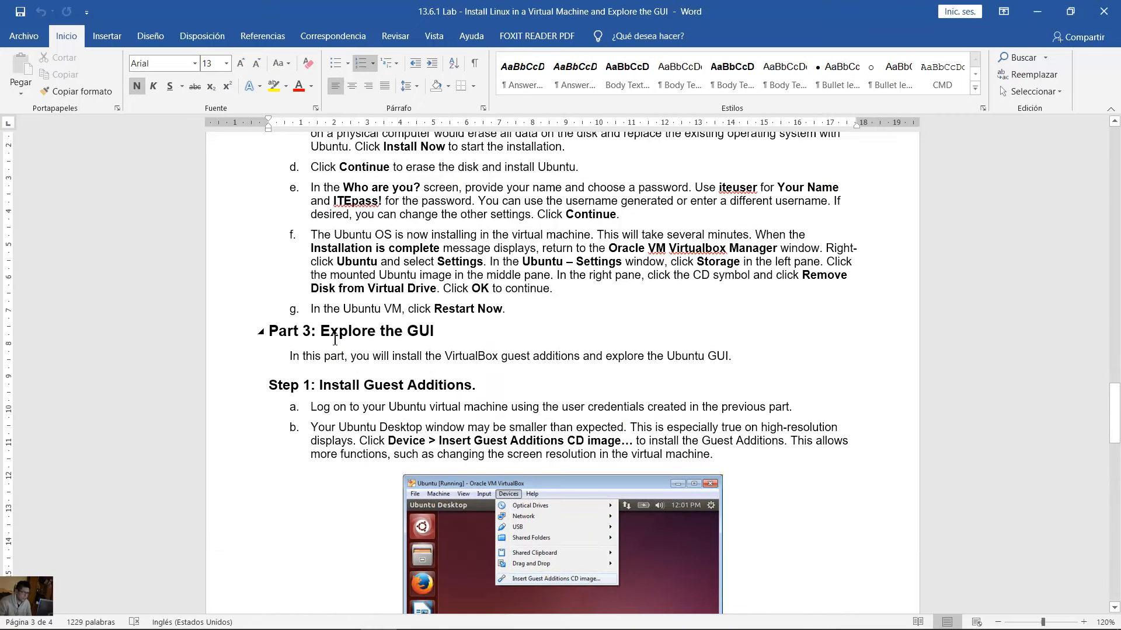
- Read Part 3, highlighting 'Explore the GUI' and 'Install Guest Additions', then minimise Word
left_click_drag(335, 338, 436, 330)
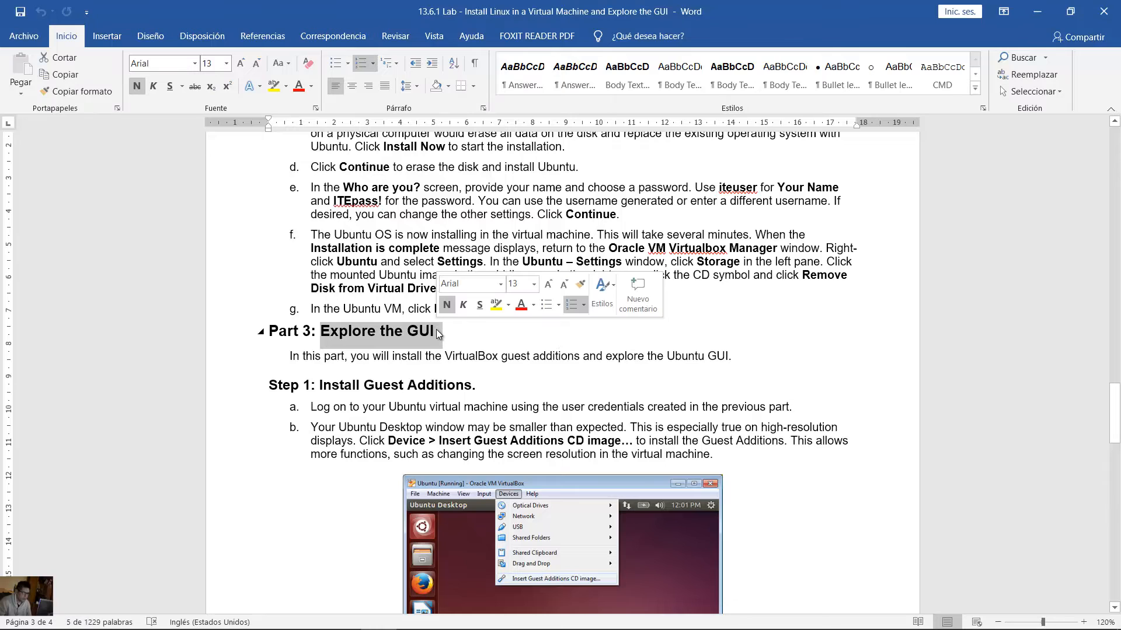
left_click_drag(363, 358, 733, 358)
scroll(591, 341, "down", 3)
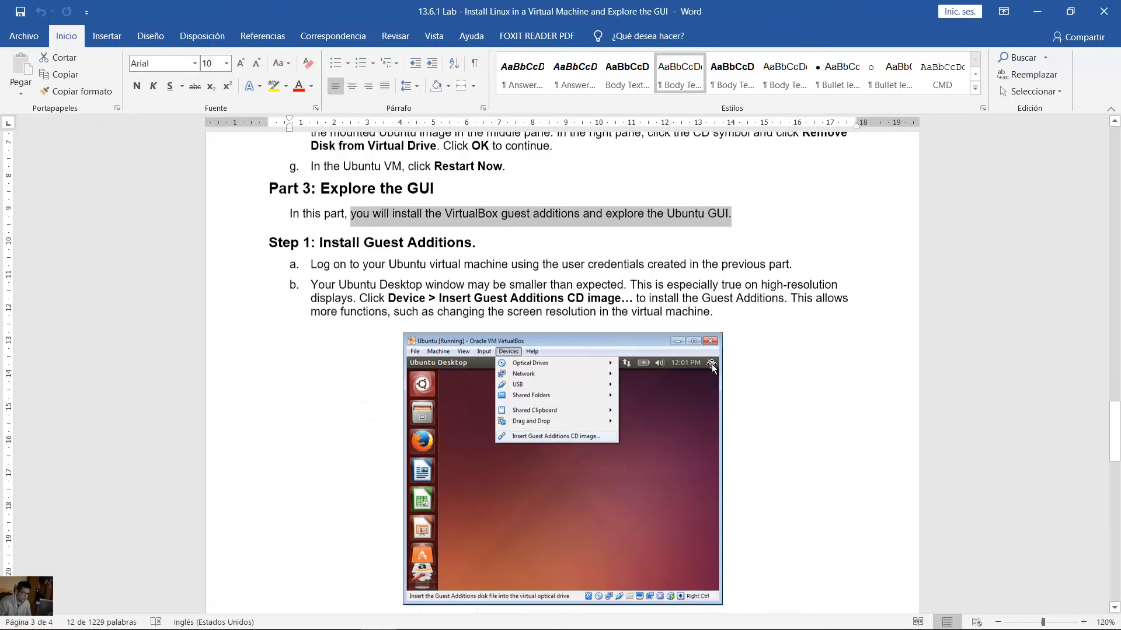
scroll(436, 298, "down", 1)
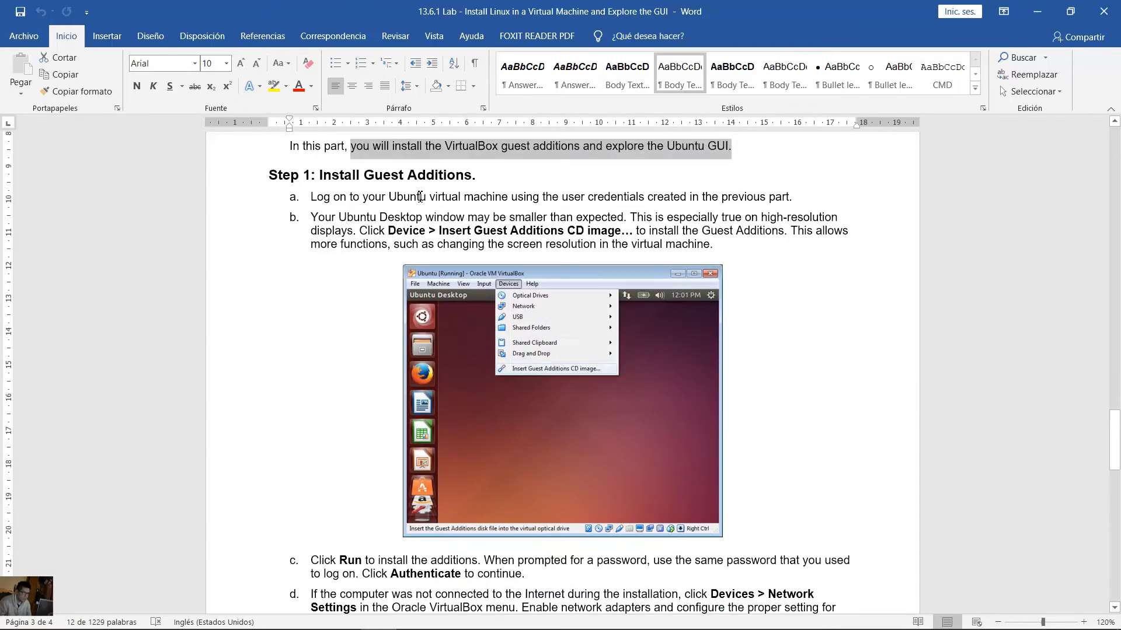
left_click(417, 196)
left_click_drag(357, 177, 474, 176)
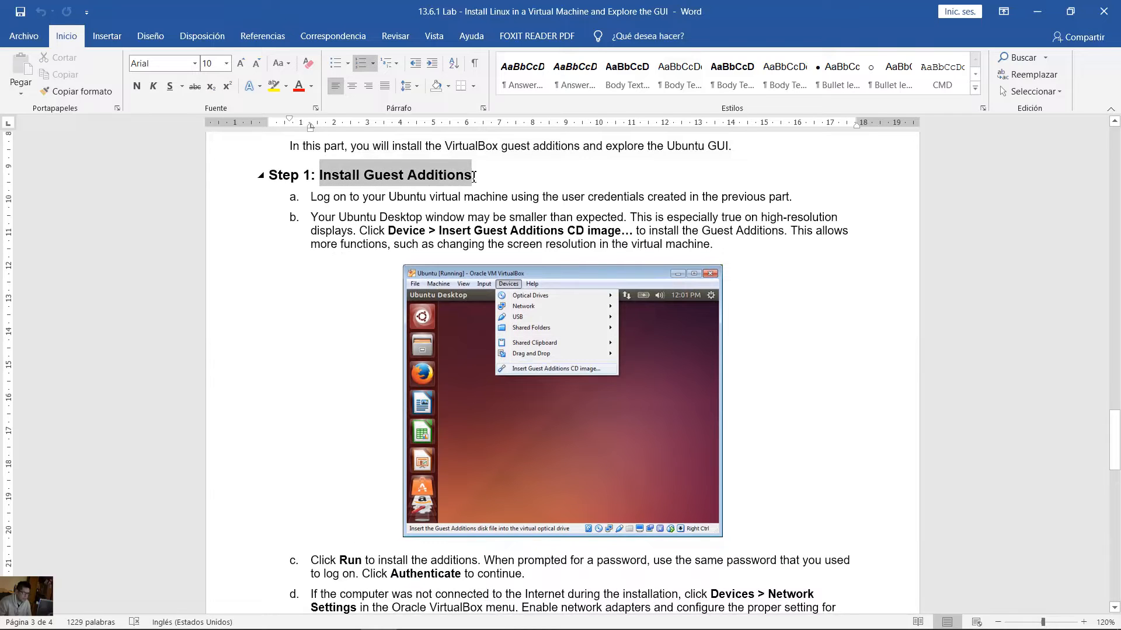
left_click(1037, 11)
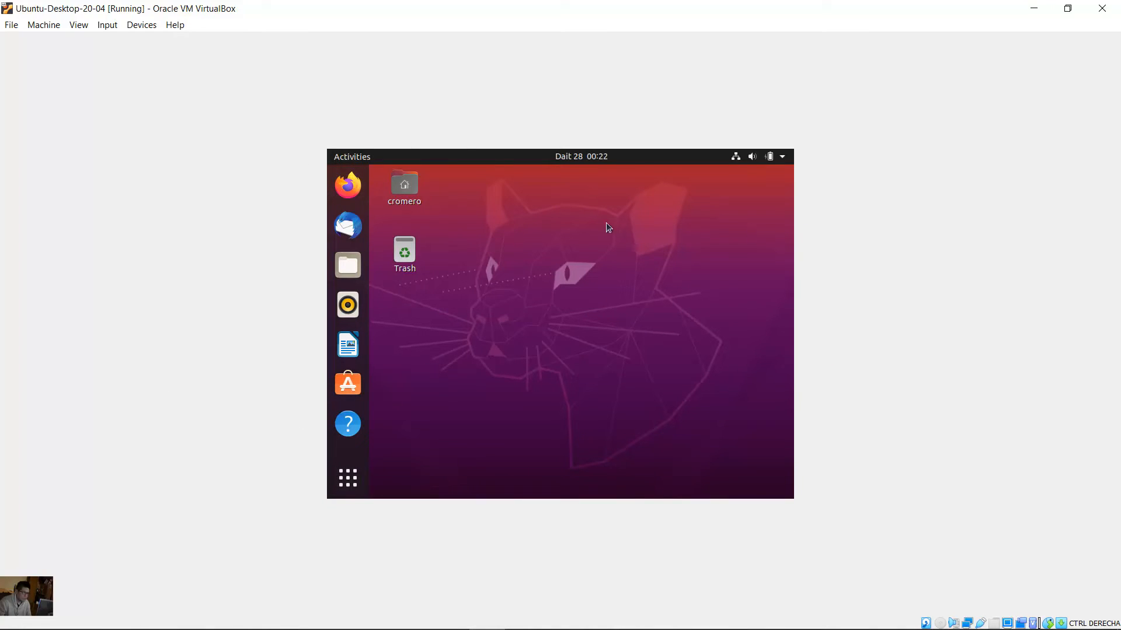
- Insert the Guest Additions CD image from the Devices menu and run its installer
left_click(1061, 9)
left_click(789, 146)
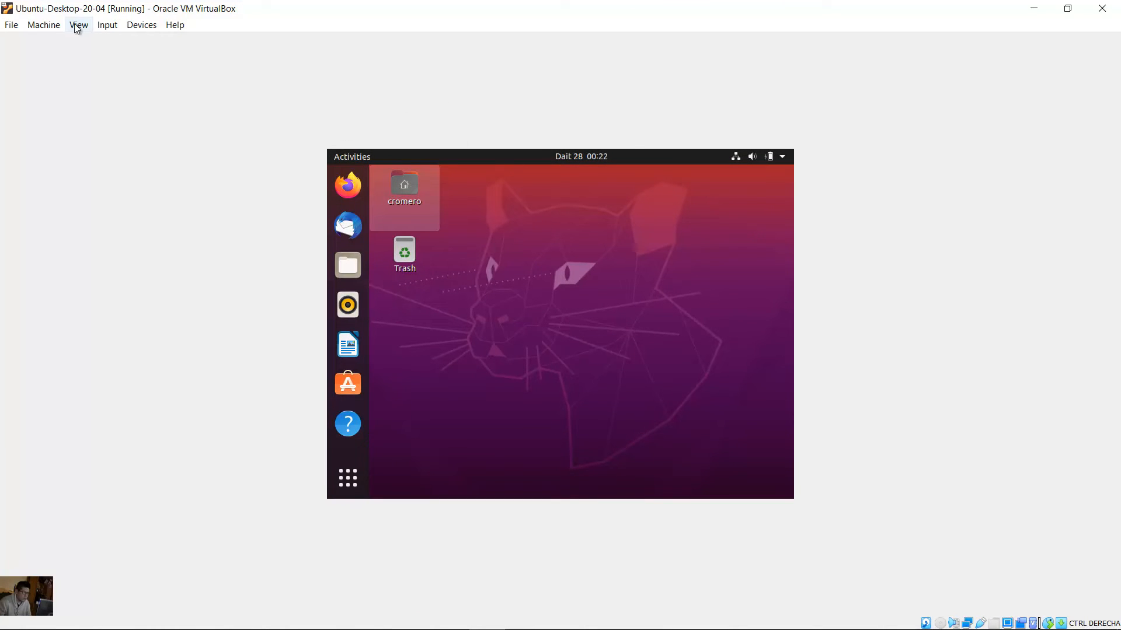
left_click(142, 26)
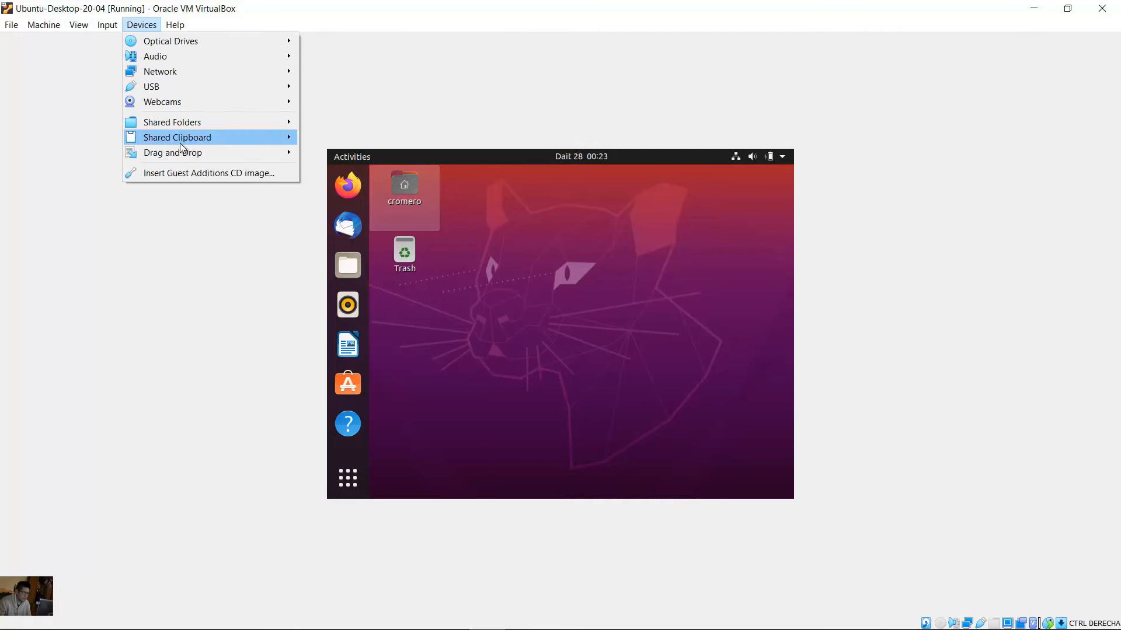
left_click(246, 171)
left_click(498, 172)
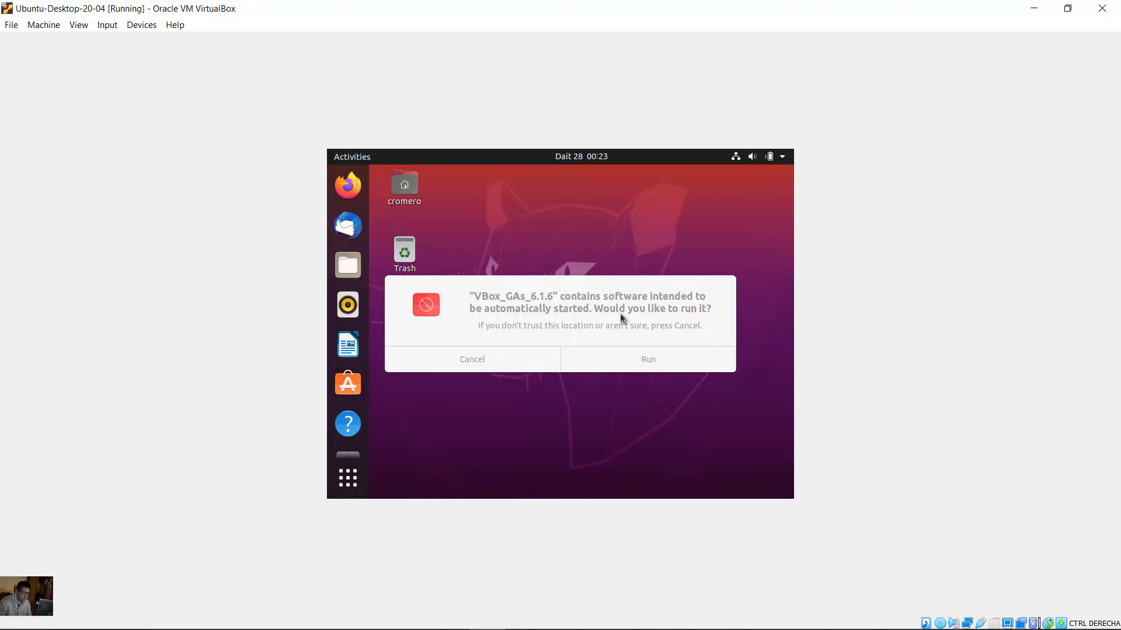
left_click(648, 361)
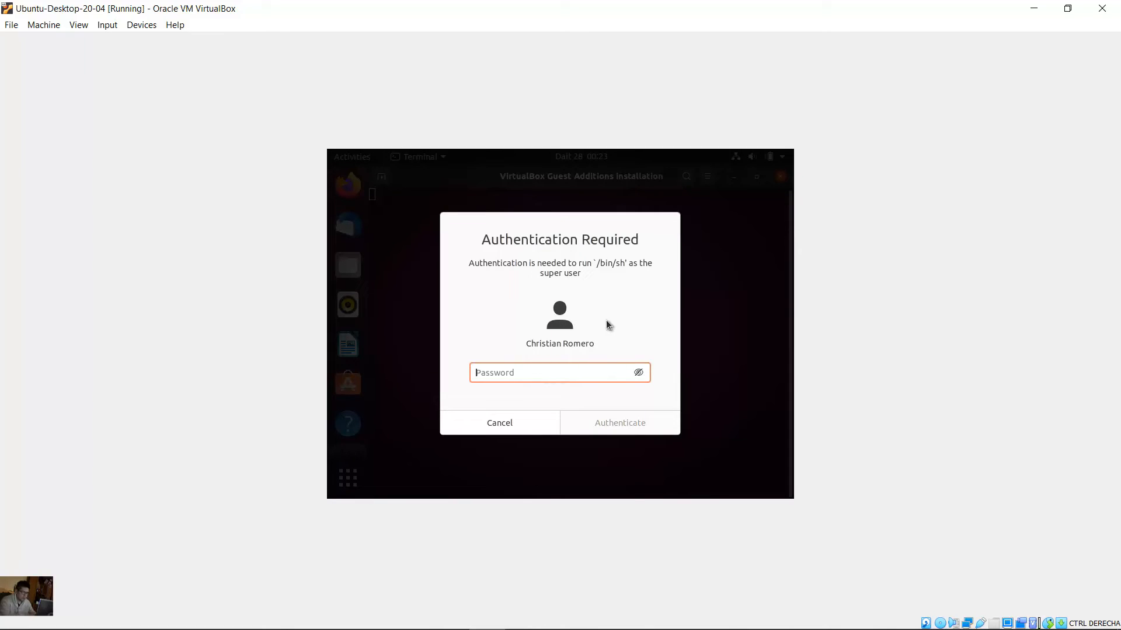
- Authenticate with the user's password, let the installer finish, and close its output window
type("●●●●●●●●●●")
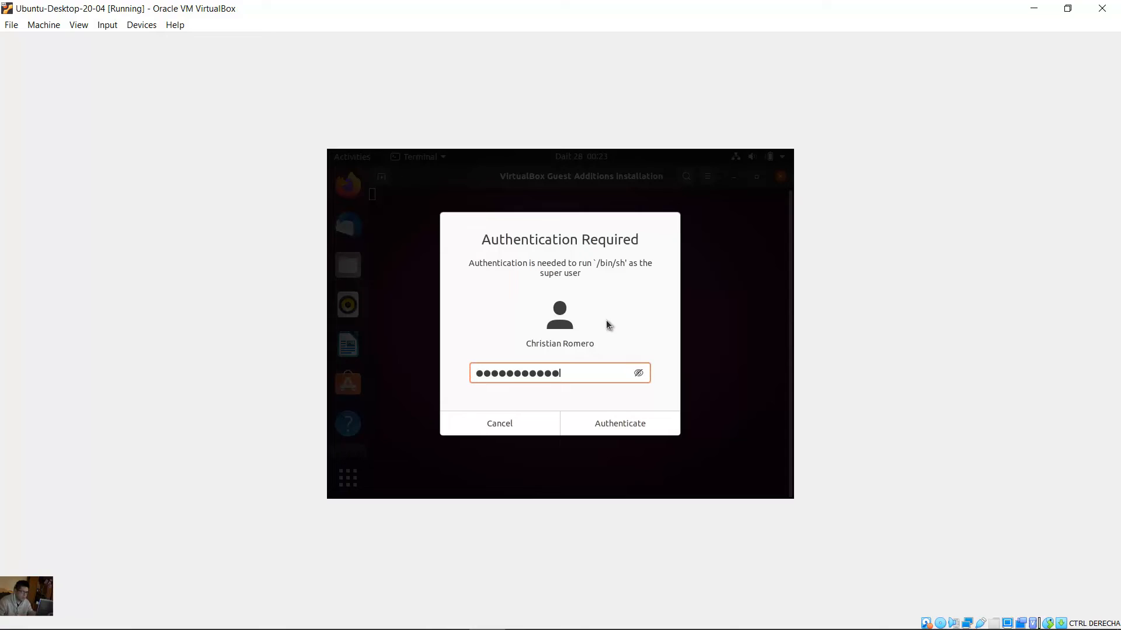
left_click(615, 421)
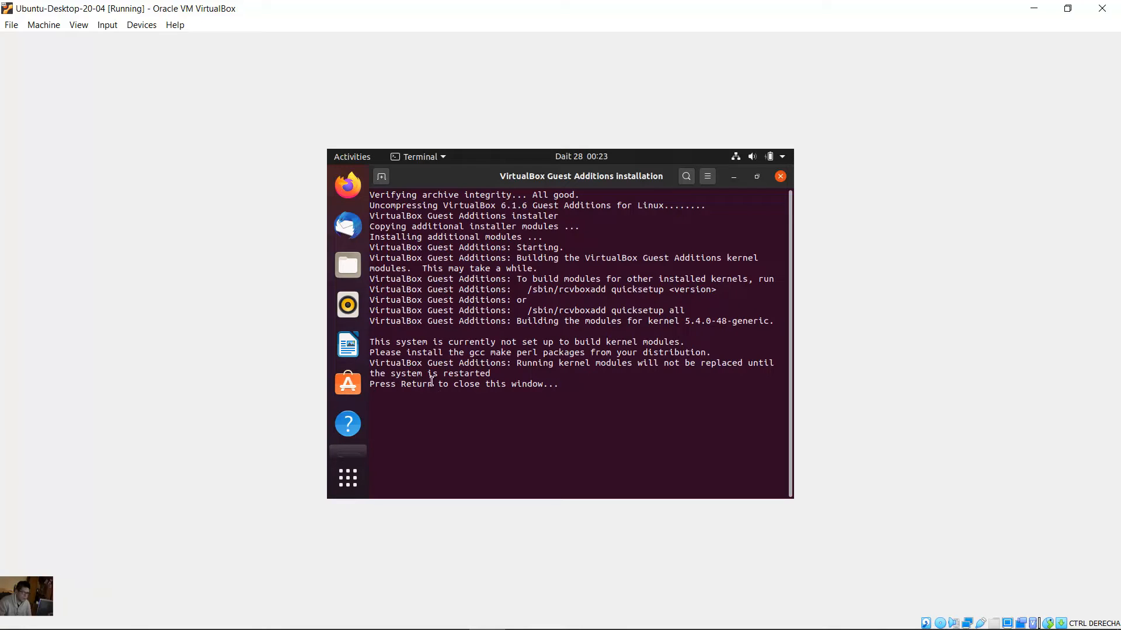
left_click_drag(521, 365, 497, 373)
left_click(390, 387)
mouse_move(385, 388)
left_mouse_down()
mouse_move(449, 385)
mouse_move(383, 384)
left_mouse_up()
left_click(520, 415)
key("Return")
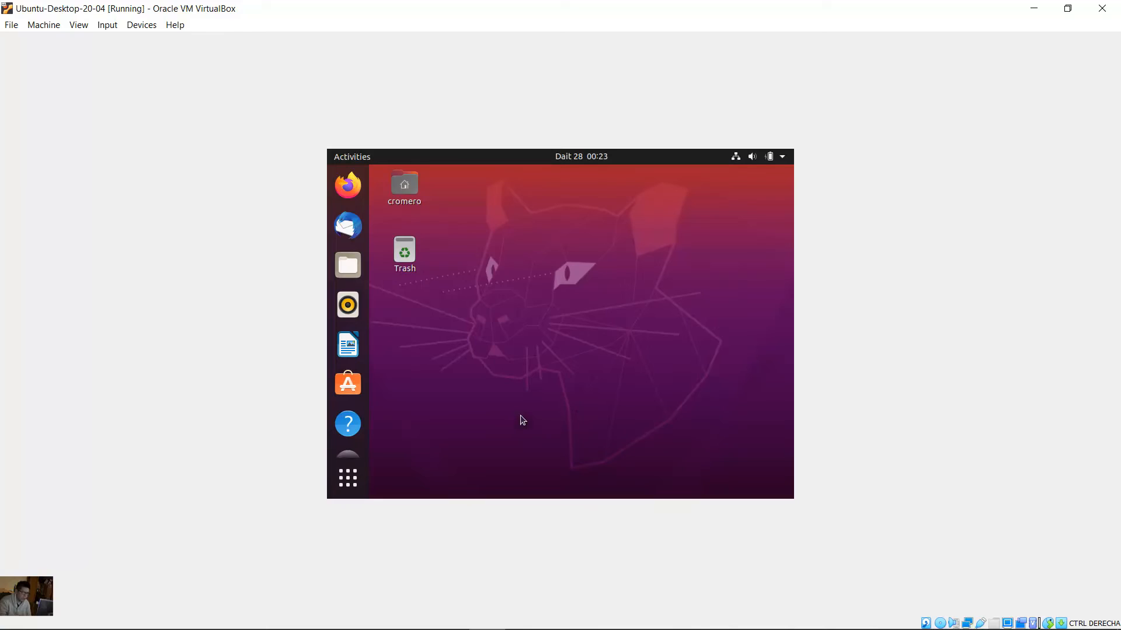
- Restart Ubuntu via the system menu's Power Off options, then resize the VM window
left_click(1067, 8)
left_click(788, 149)
left_click(783, 157)
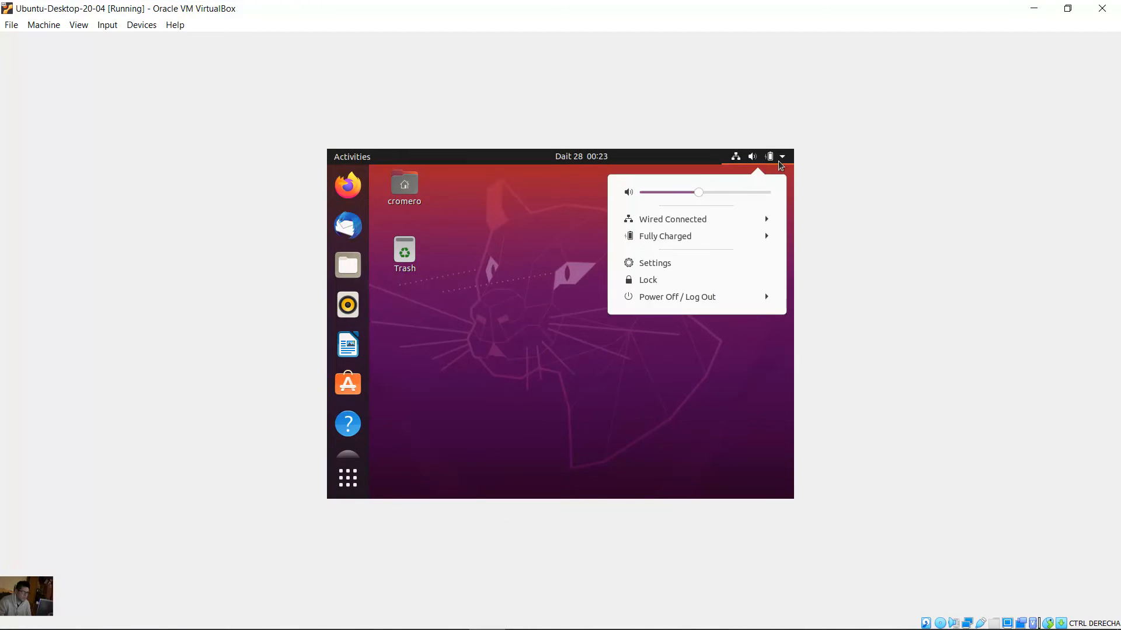
left_click(661, 298)
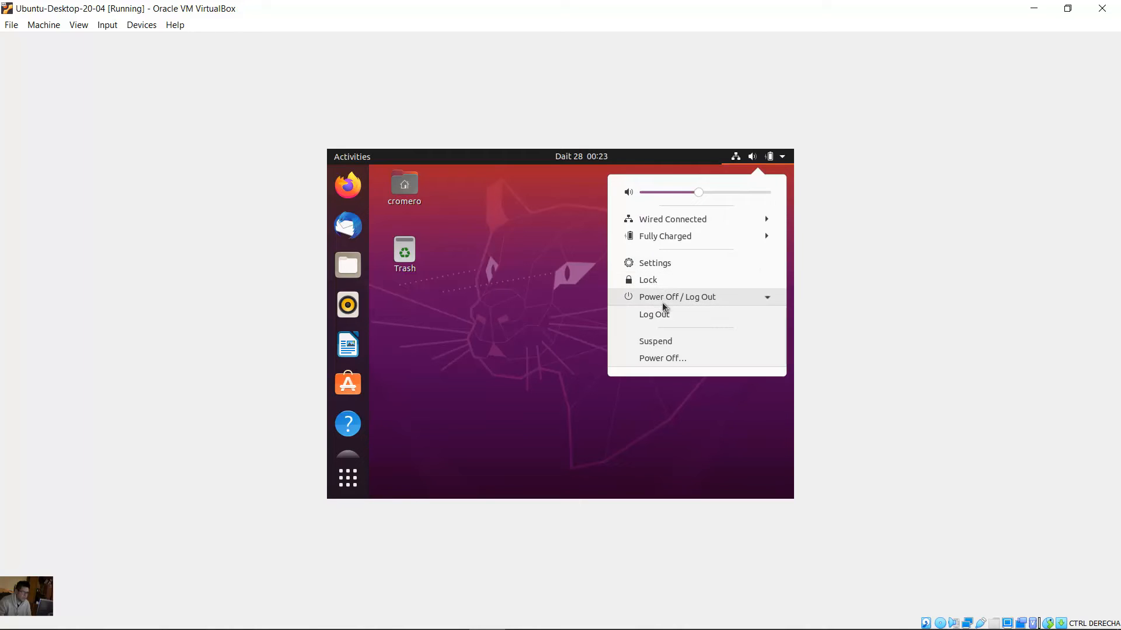
left_click(660, 358)
left_click(558, 369)
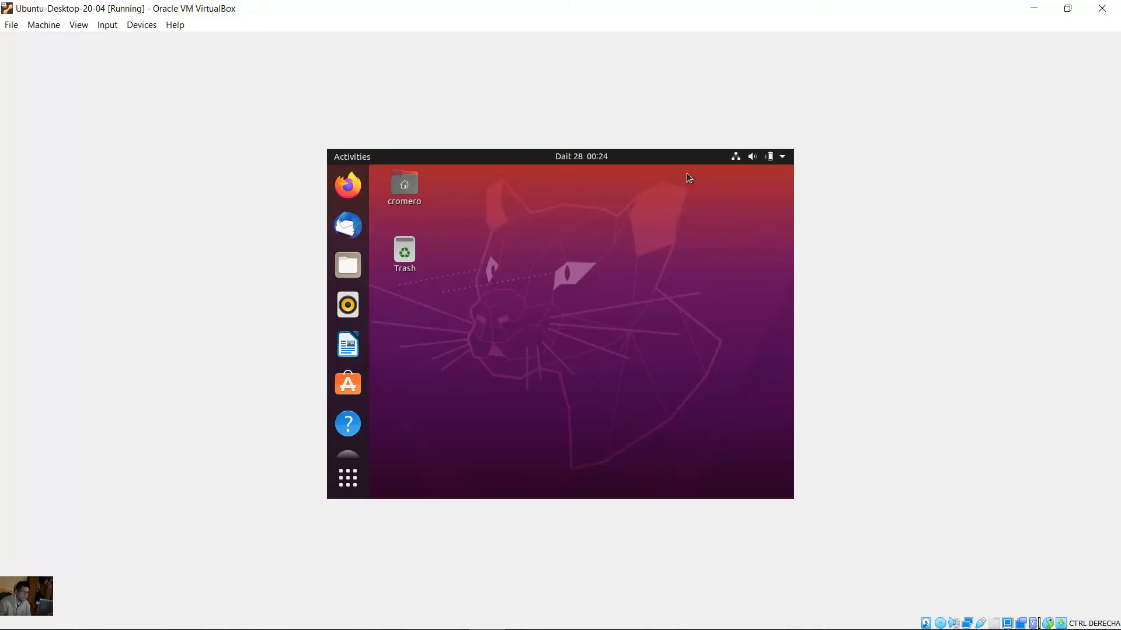
left_click(1068, 8)
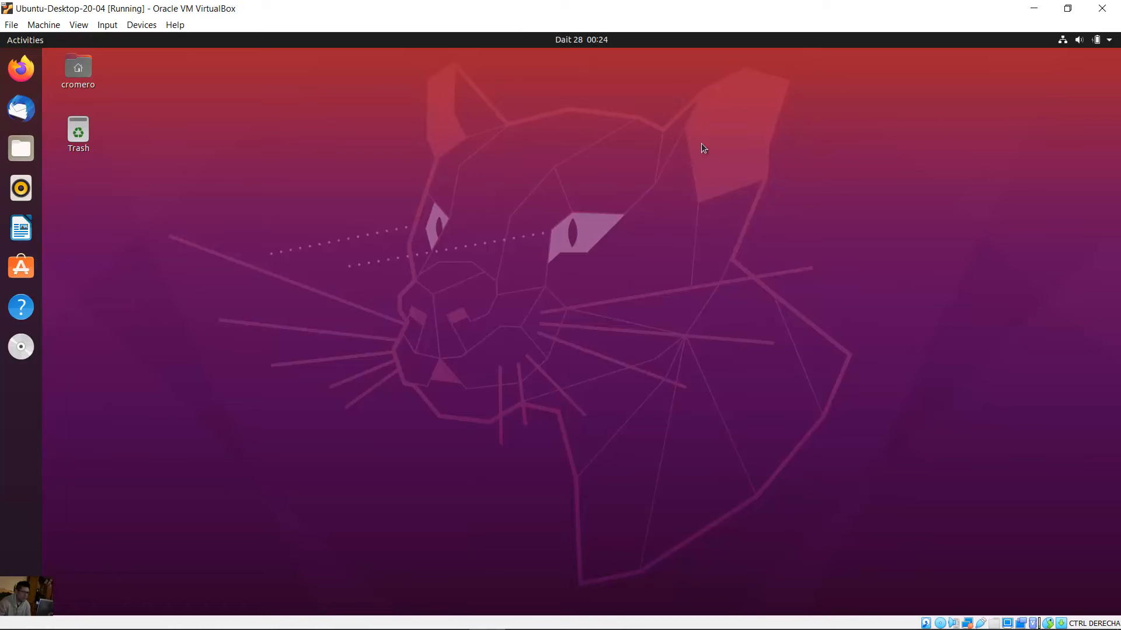
left_click(79, 24)
left_click(96, 39)
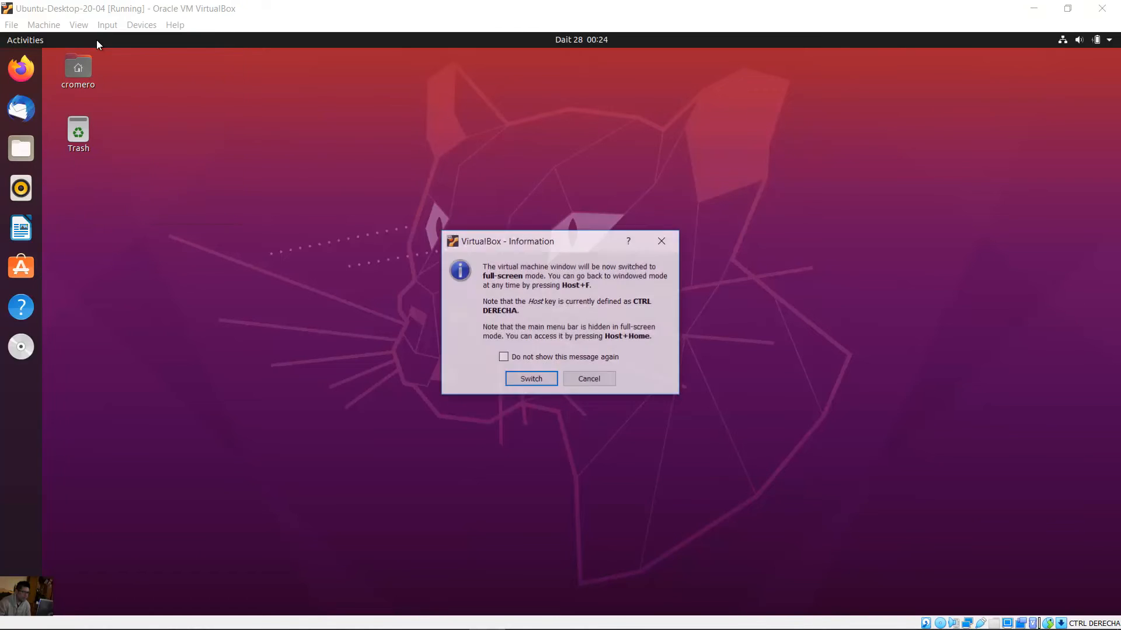
left_click(544, 384)
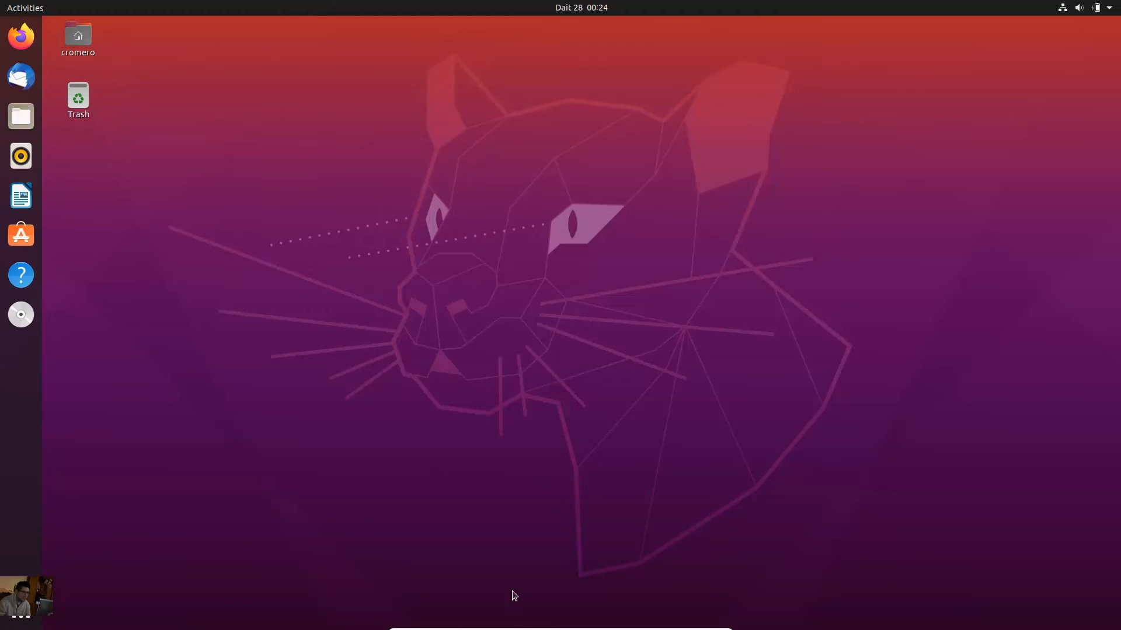
left_click(489, 626)
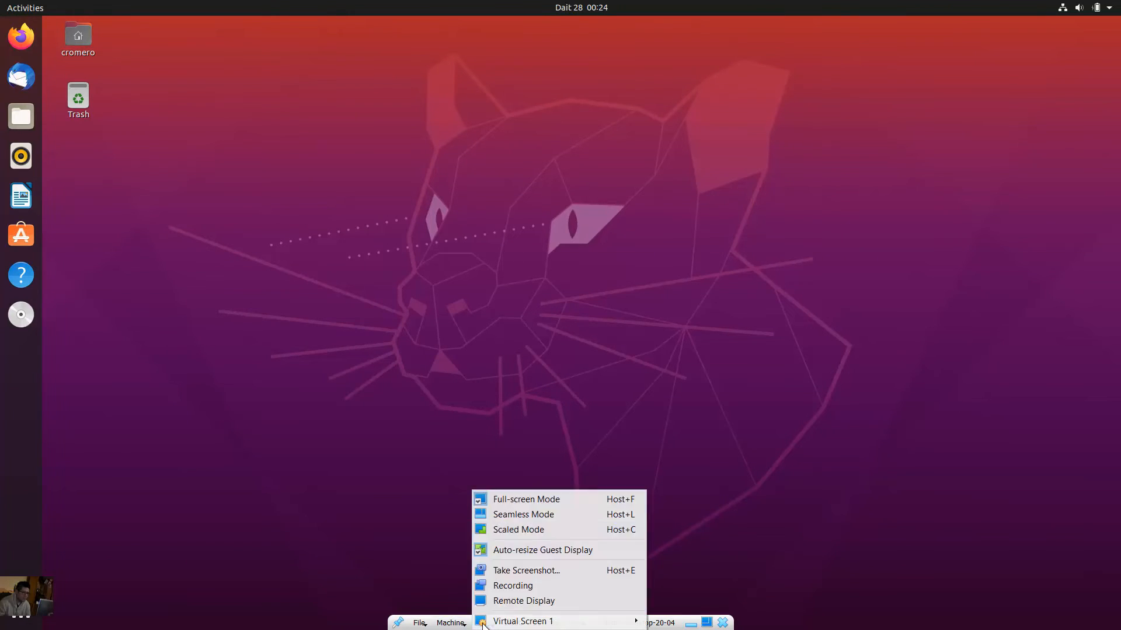
left_click(532, 527)
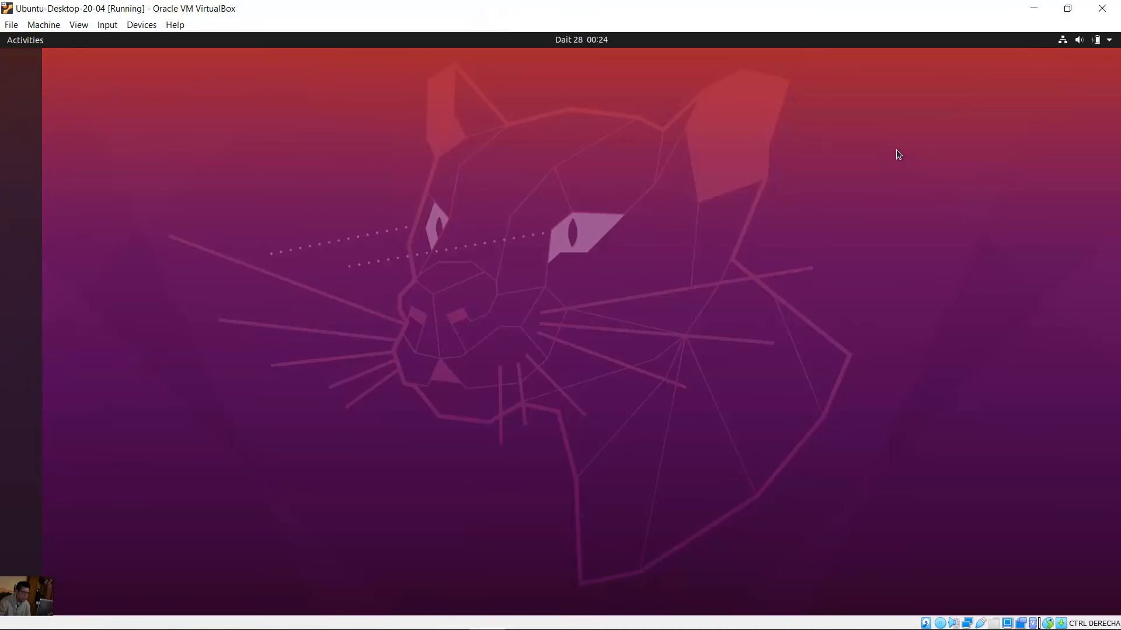
left_click(1069, 9)
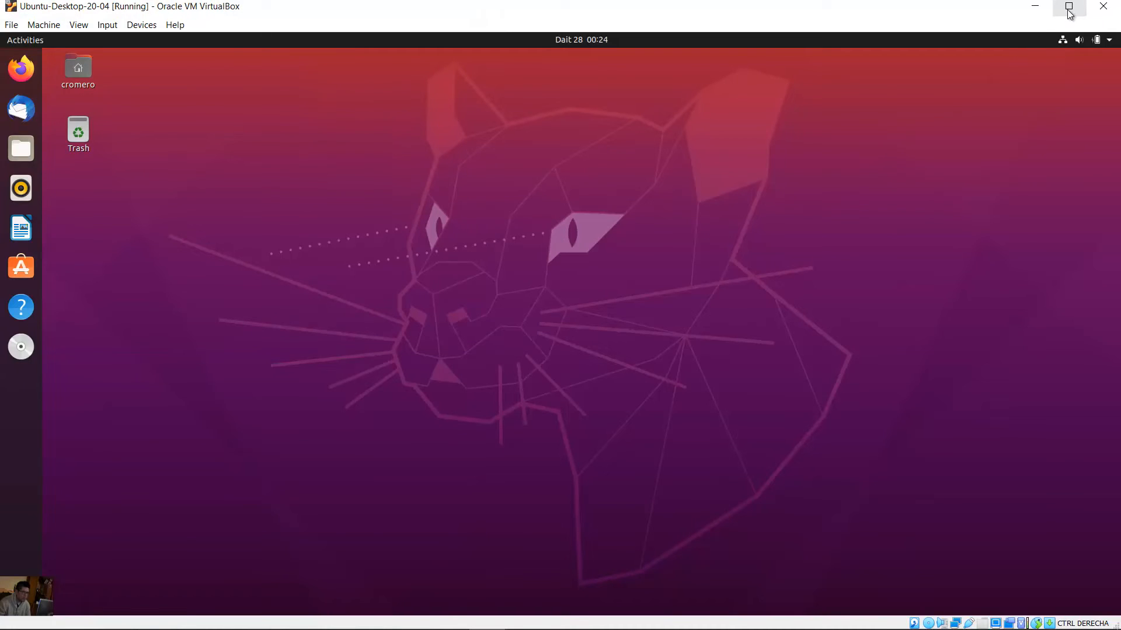
left_click(1069, 7)
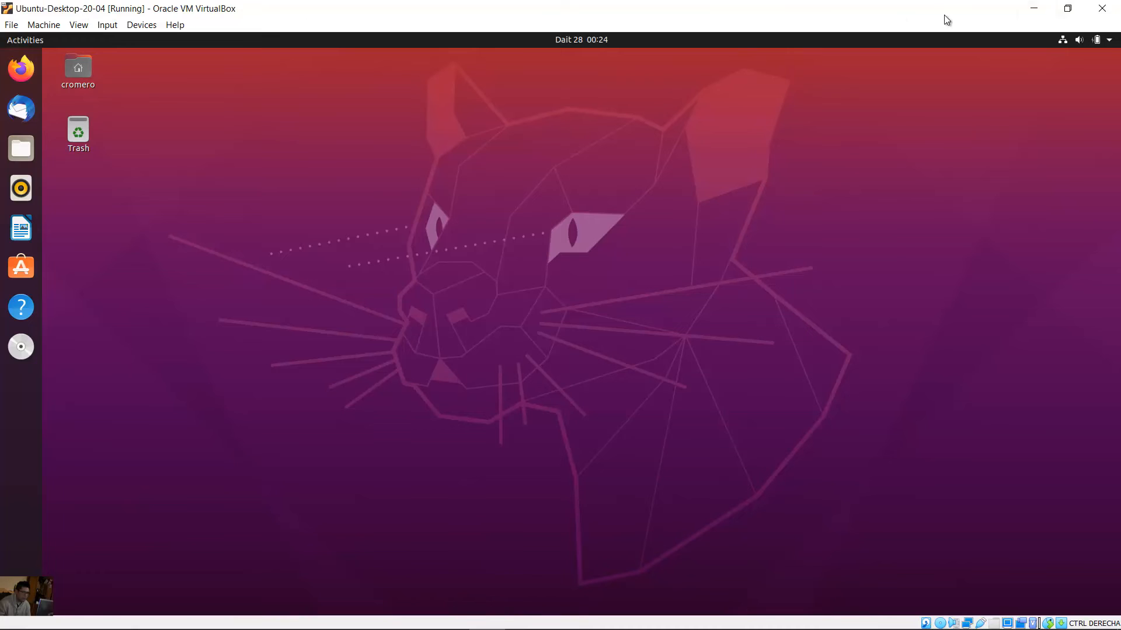
left_click(1067, 8)
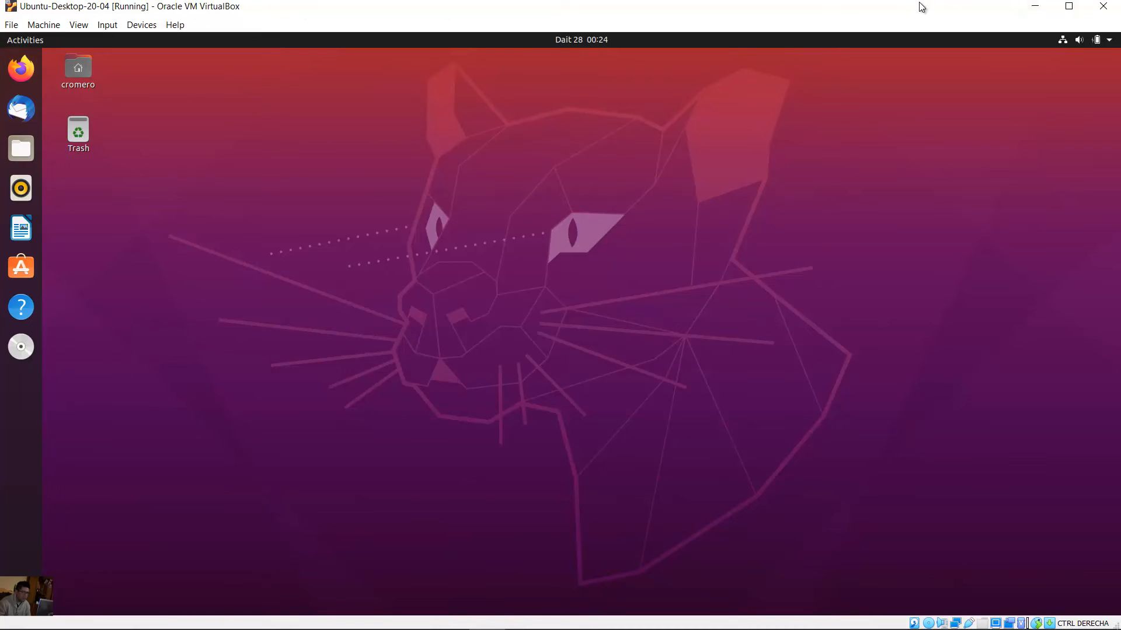
left_click_drag(919, 9, 921, 43)
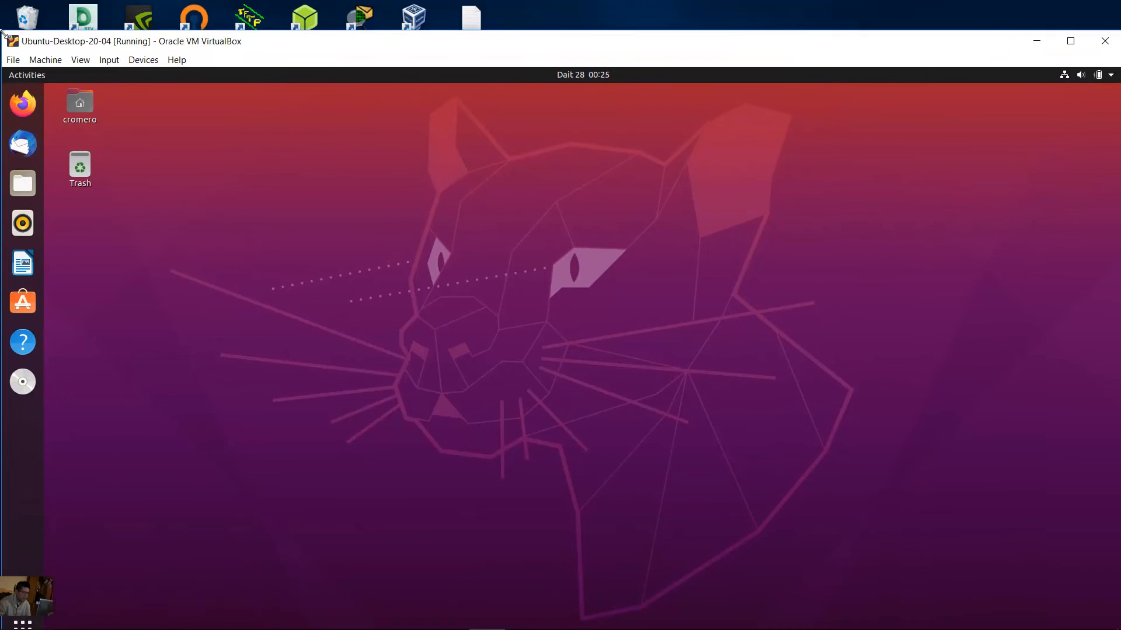
left_click_drag(1, 30, 332, 138)
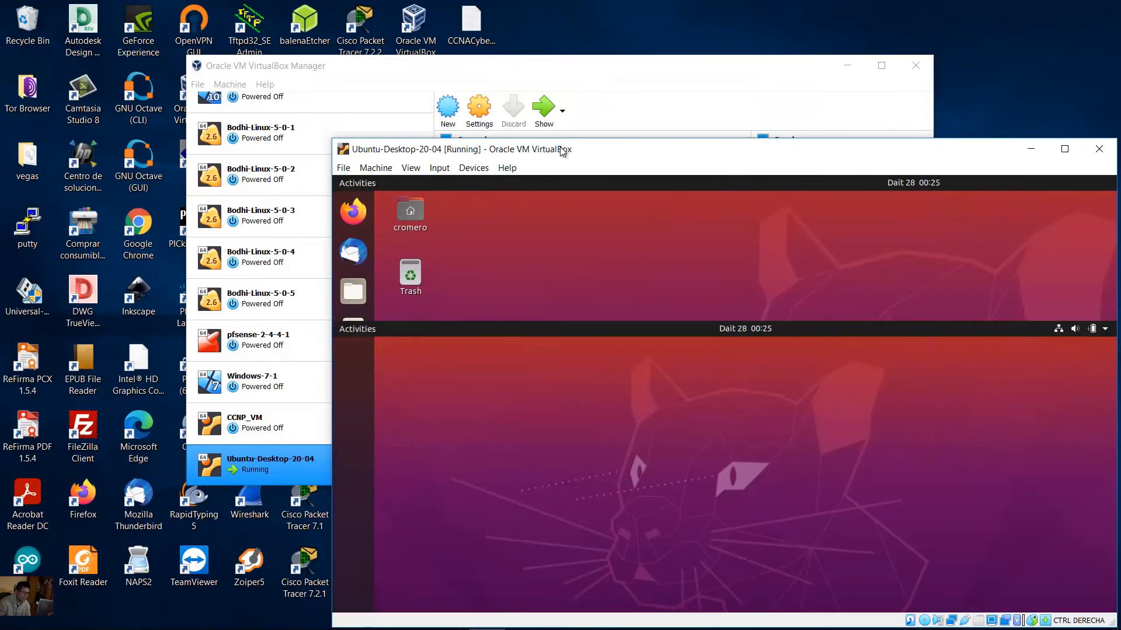
left_click_drag(562, 152, 357, 63)
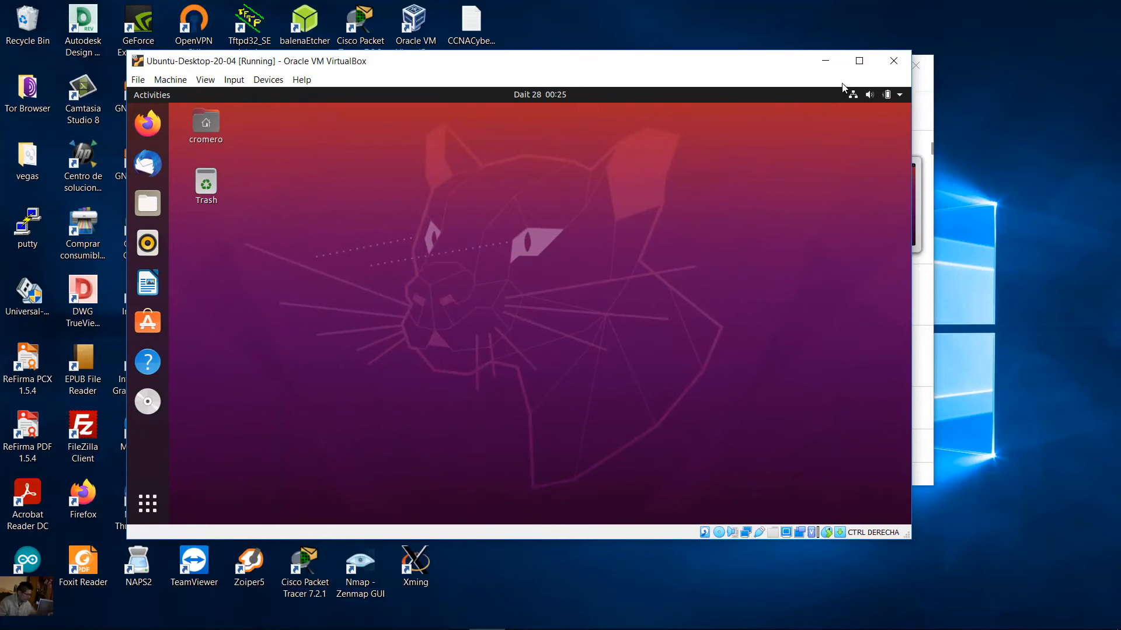
left_click(859, 60)
- Read Step 2, highlighting the web browser, terminal and explore-applications instructions, then minimise Word
left_click(376, 616)
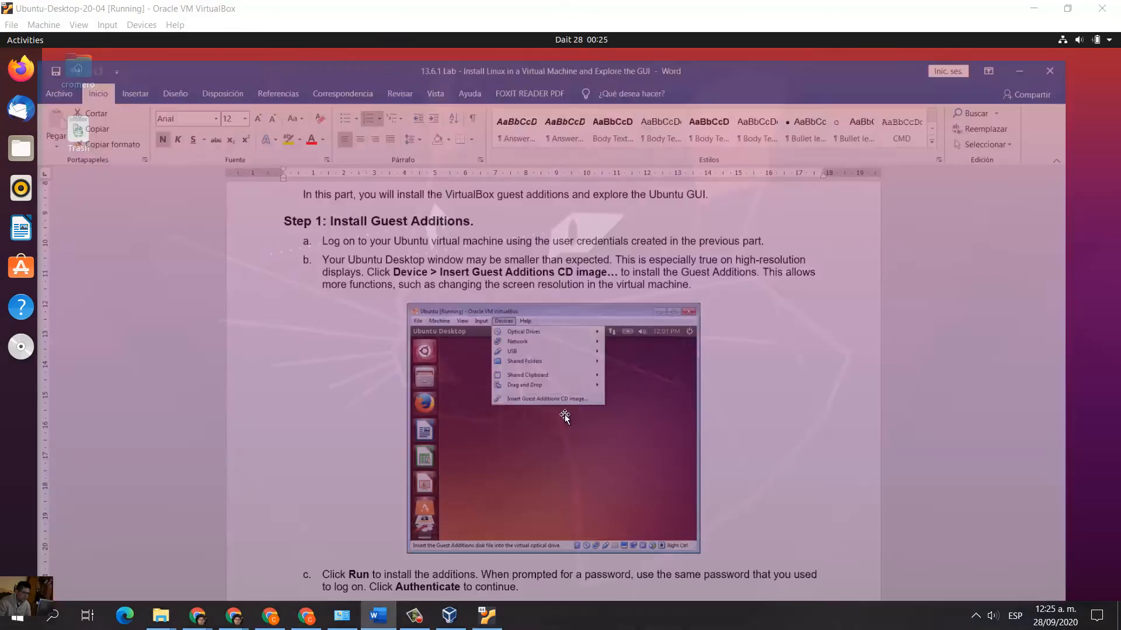
scroll(750, 370, "down", 8)
scroll(750, 372, "down", 8)
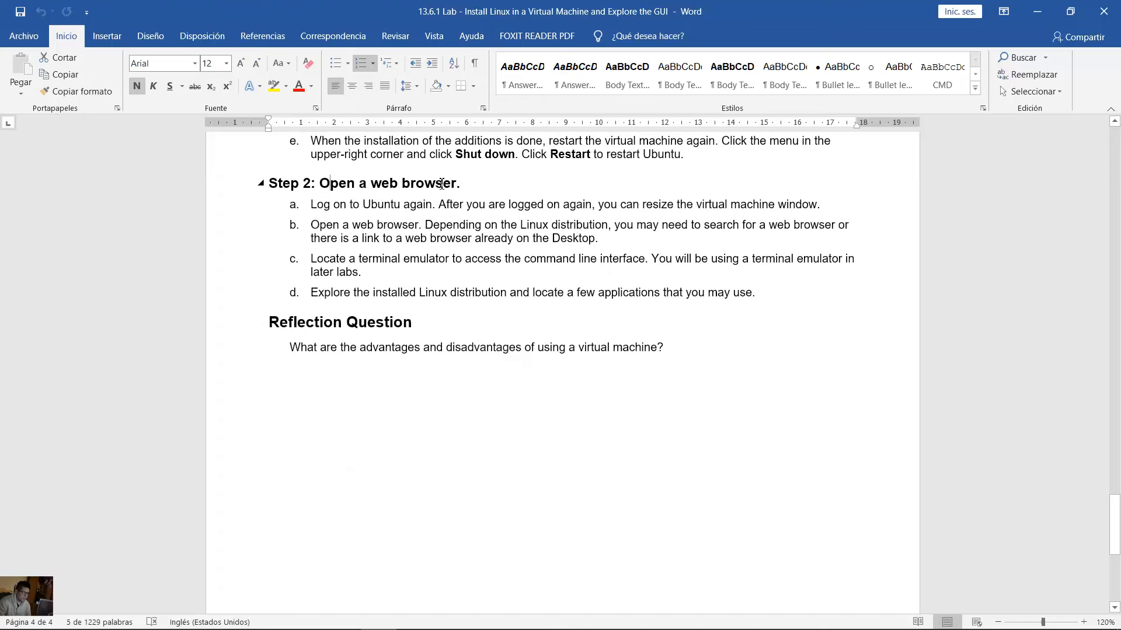
left_click(441, 183, "shift")
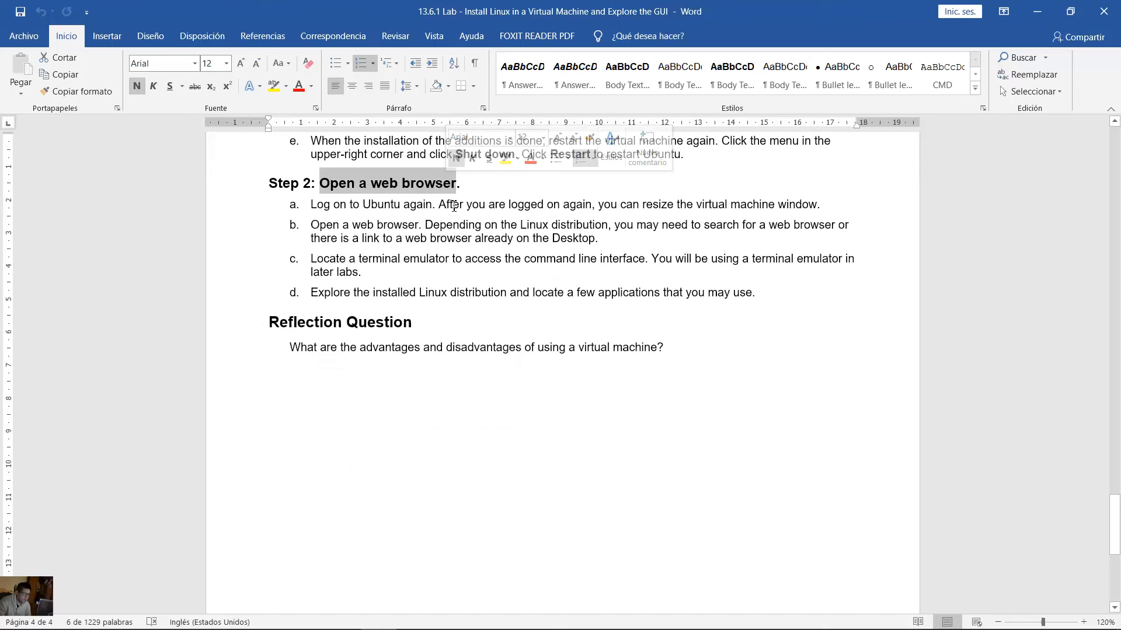
left_click(403, 238)
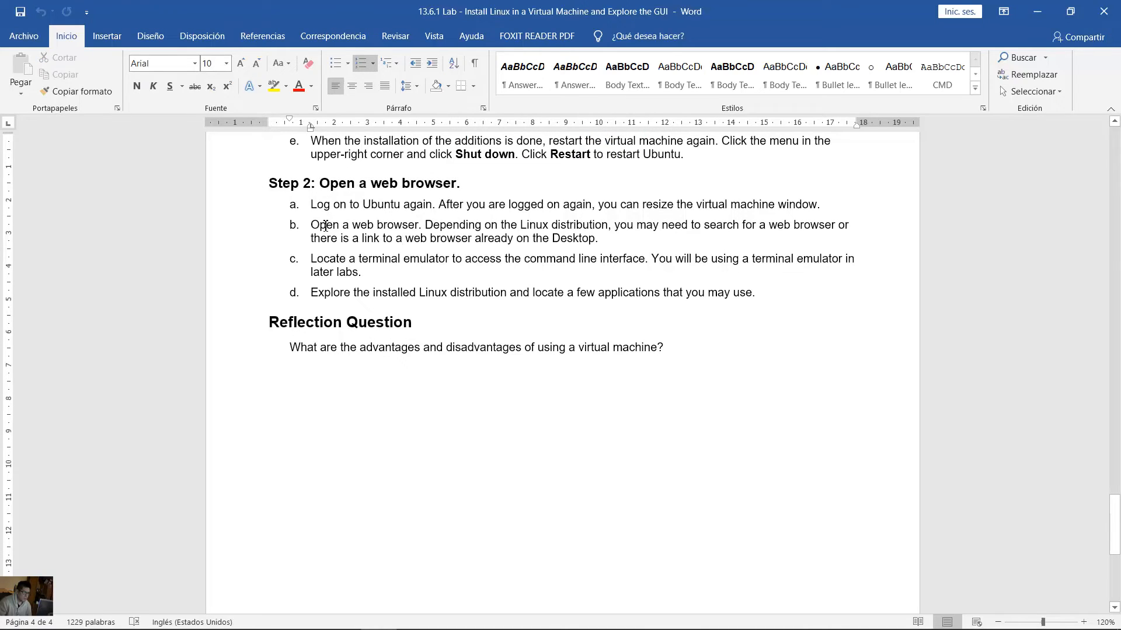
left_click_drag(325, 225, 419, 226)
left_click_drag(319, 258, 451, 259)
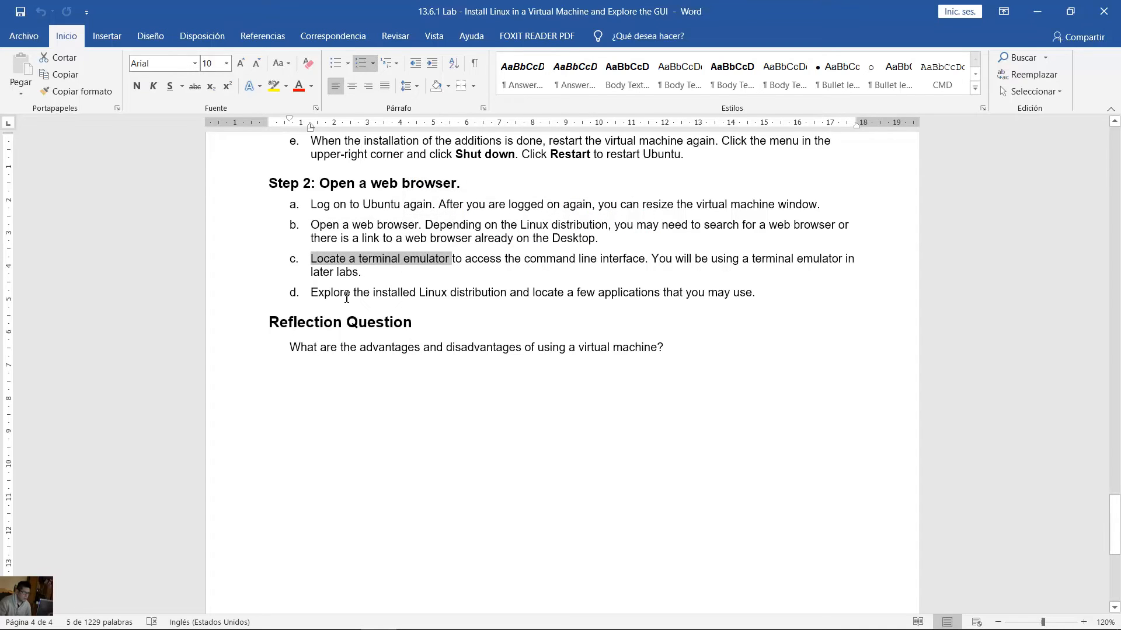
left_click_drag(331, 294, 706, 293)
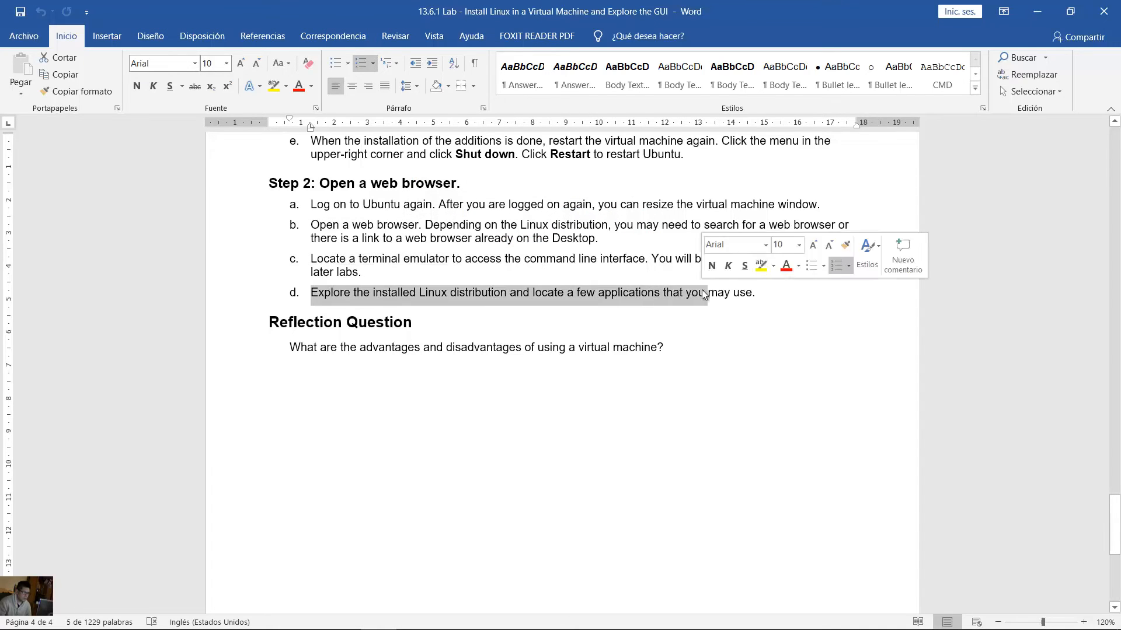
left_click(1037, 11)
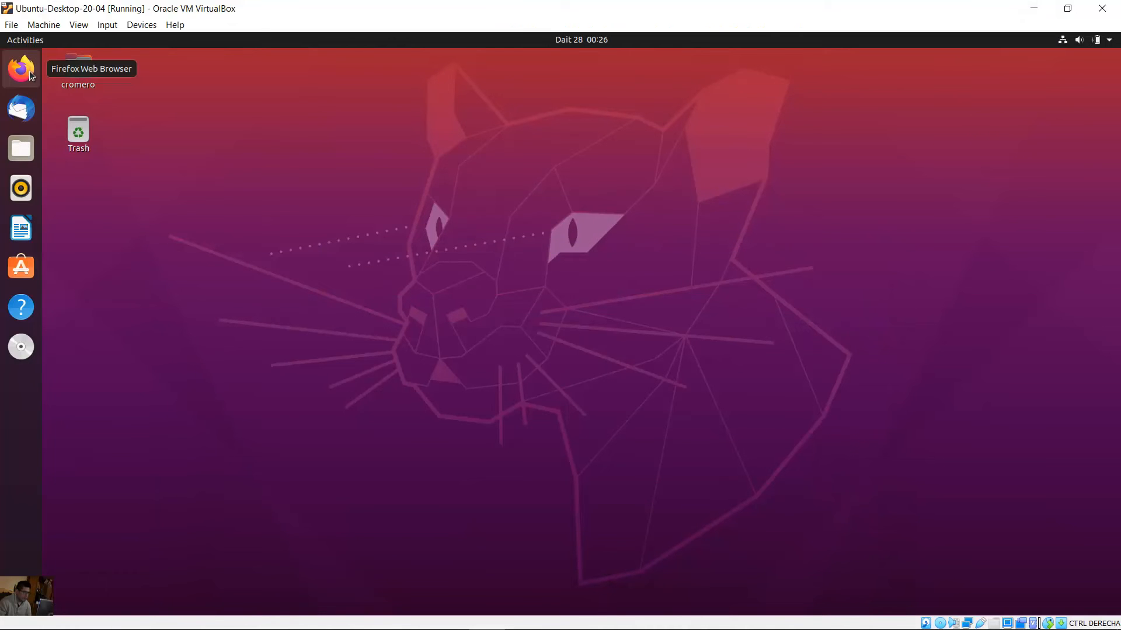
left_click(21, 68)
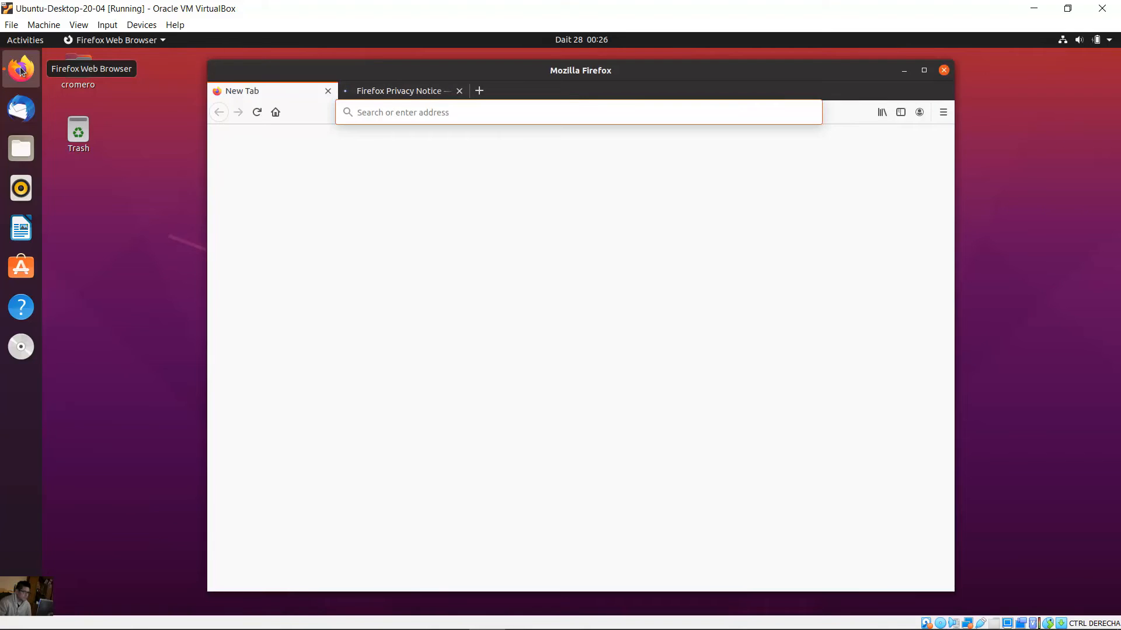
left_click(375, 113)
left_click(409, 138)
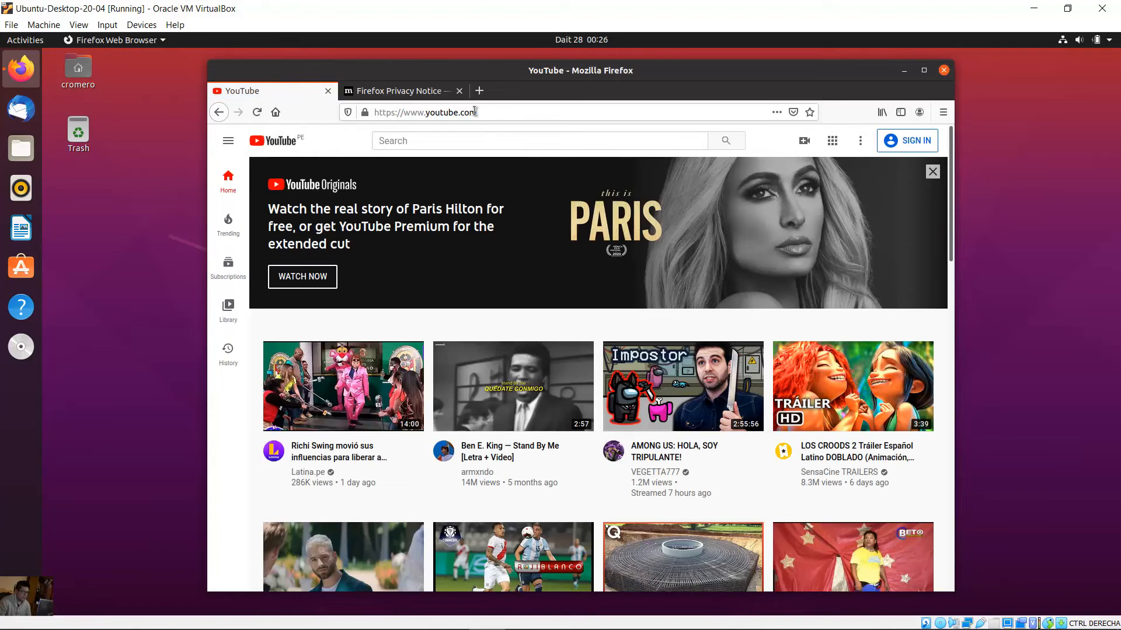
left_click(944, 70)
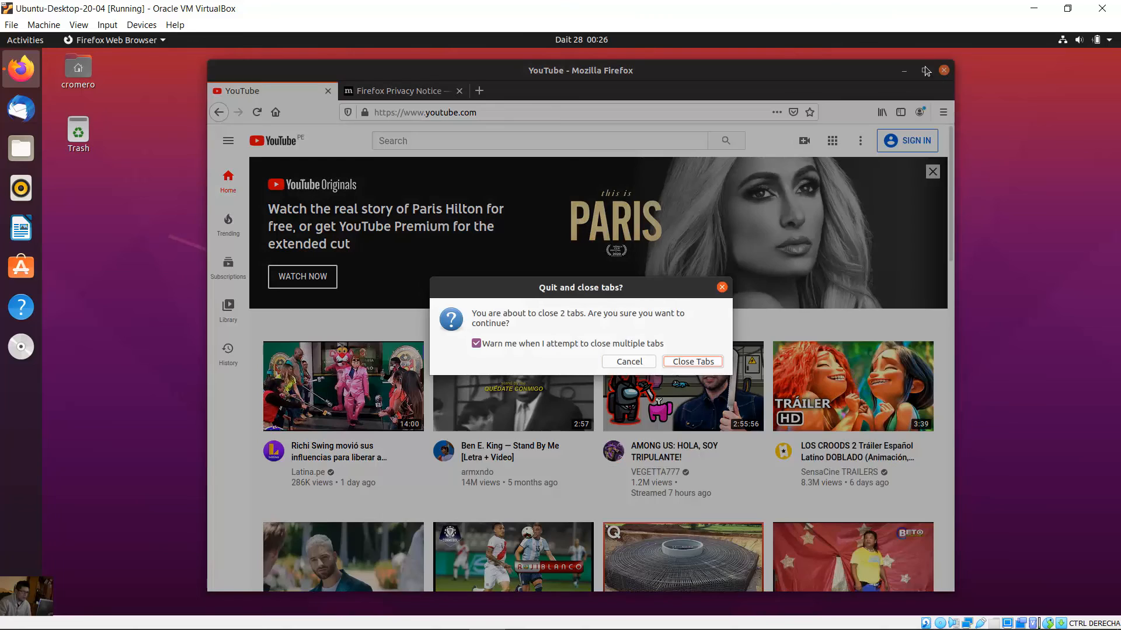
left_click(676, 363)
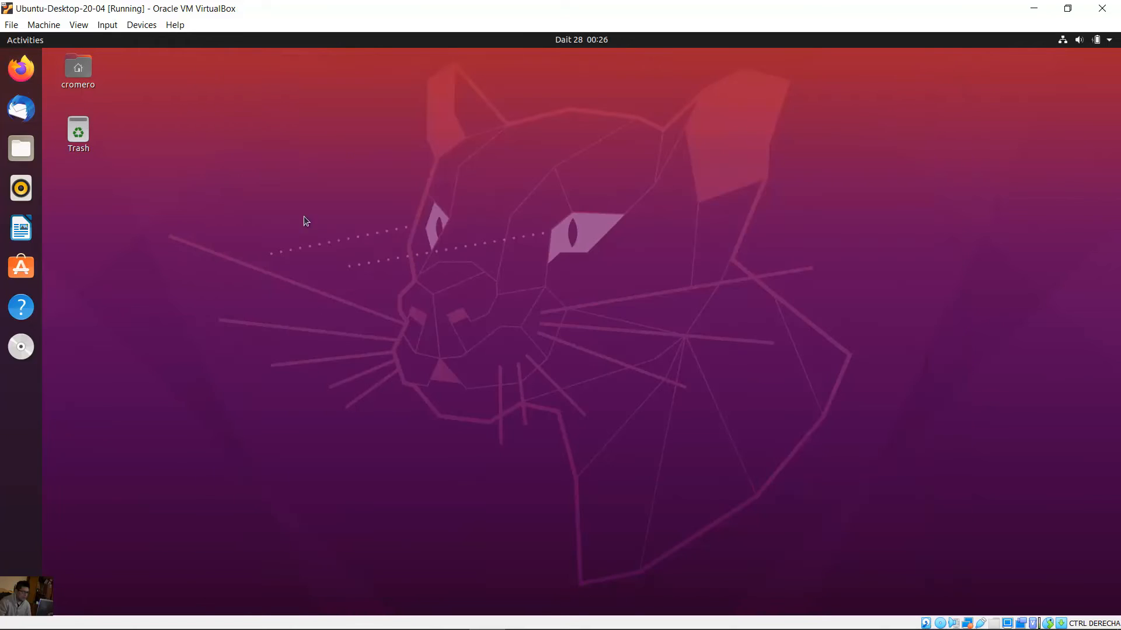
- Launch Terminal by searching 'ter' in the overview and move its window lower
left_click(15, 45)
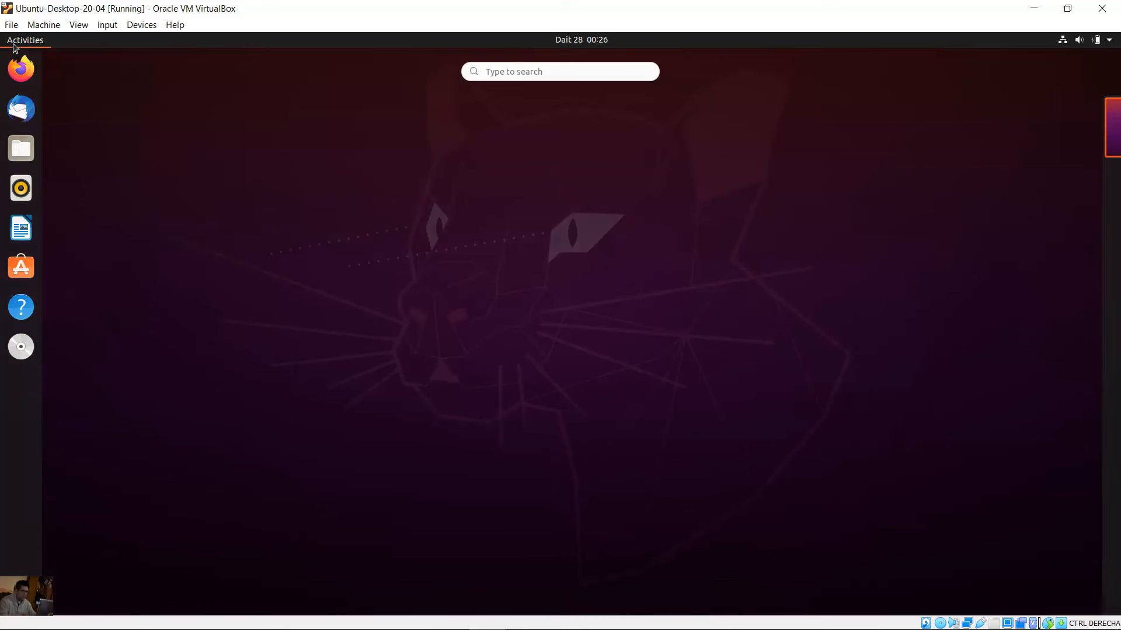
type("ter")
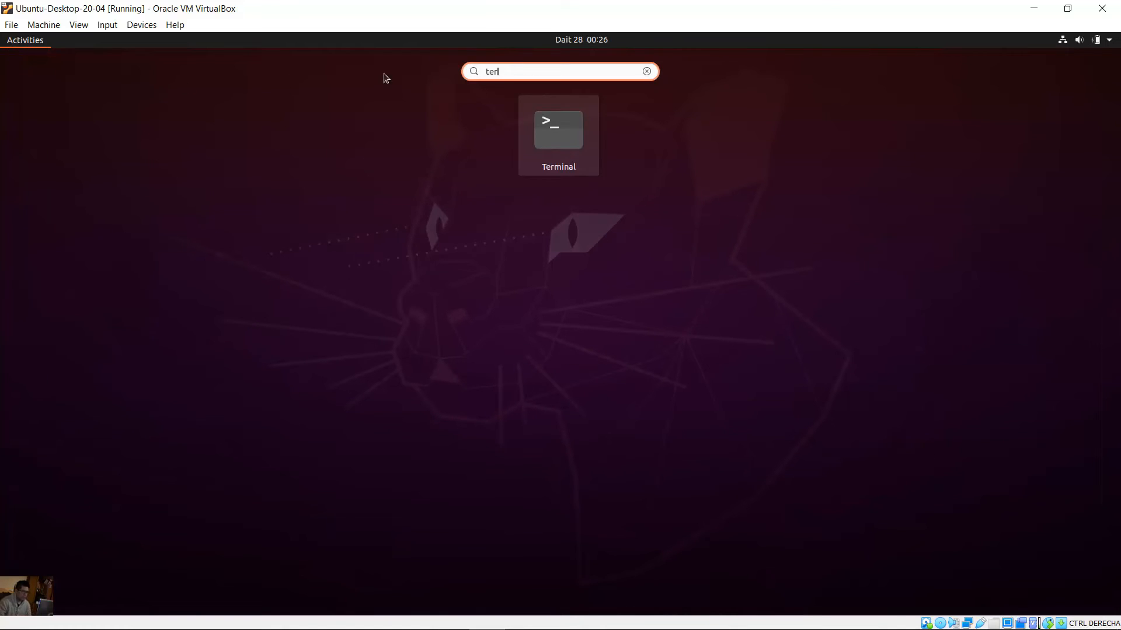
left_click(555, 125)
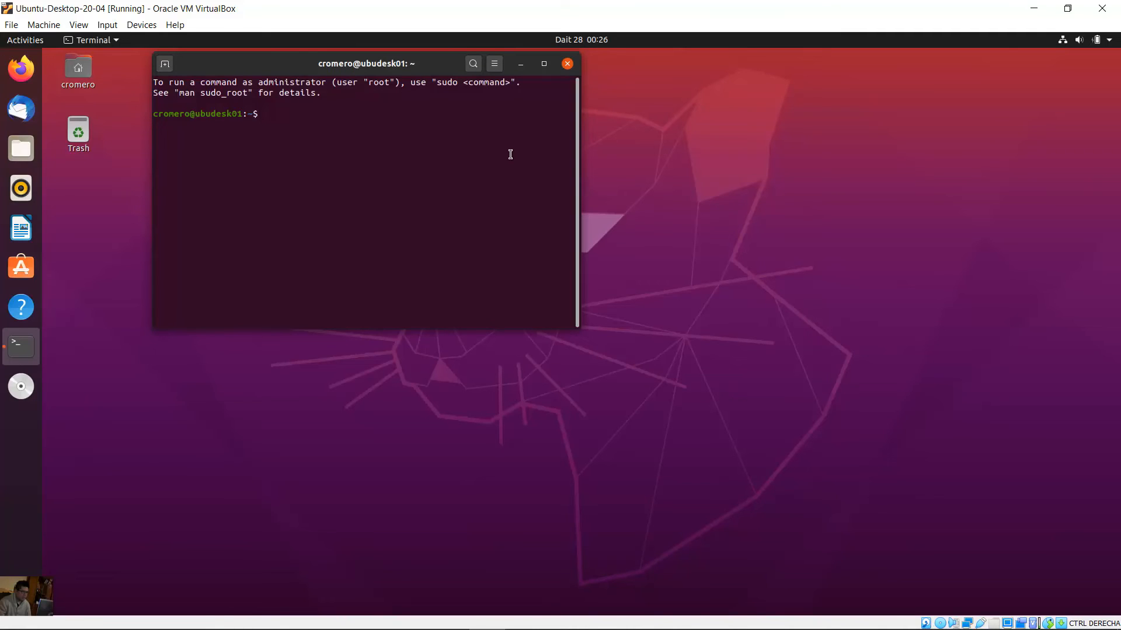
left_click_drag(413, 65, 409, 131)
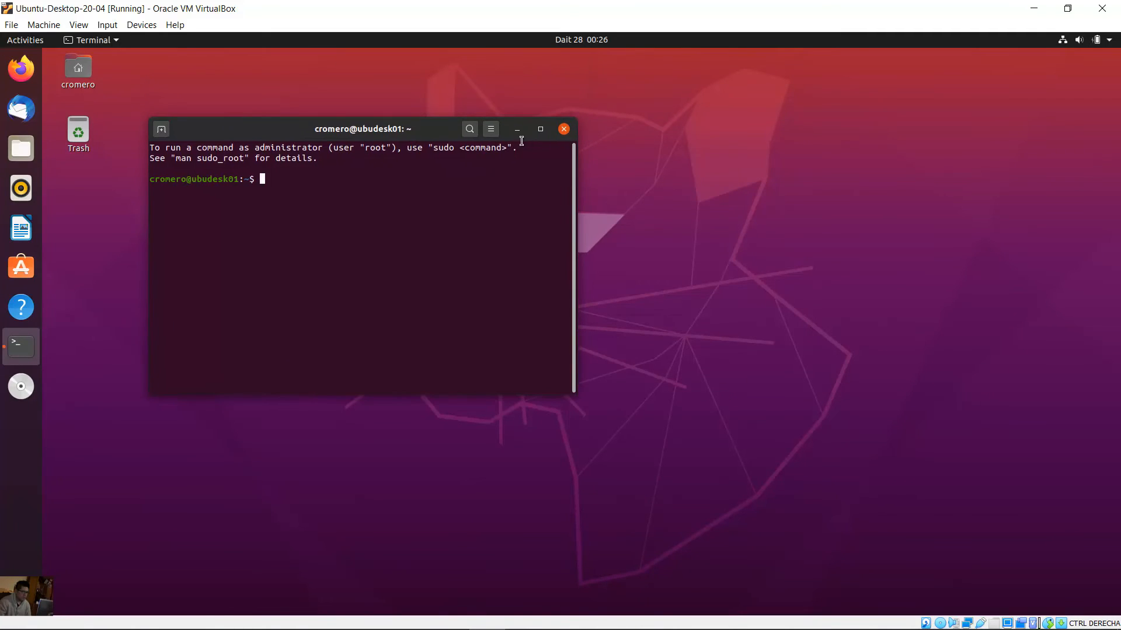
- Enlarge the terminal text three zoom steps and widen the window to the right
left_click(489, 131)
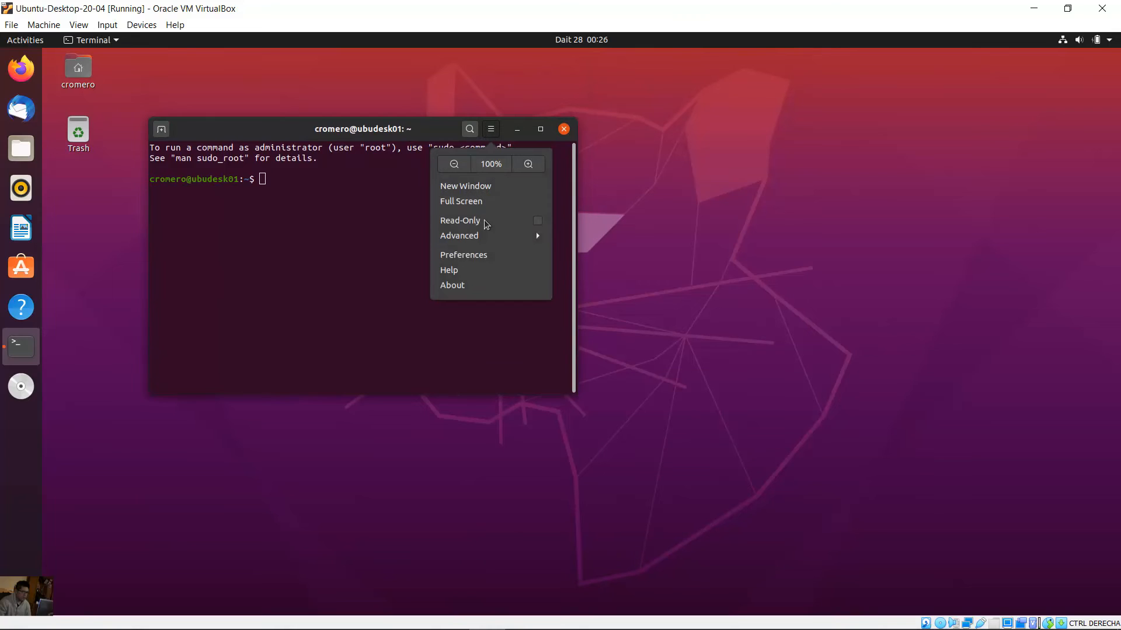
left_click(532, 166)
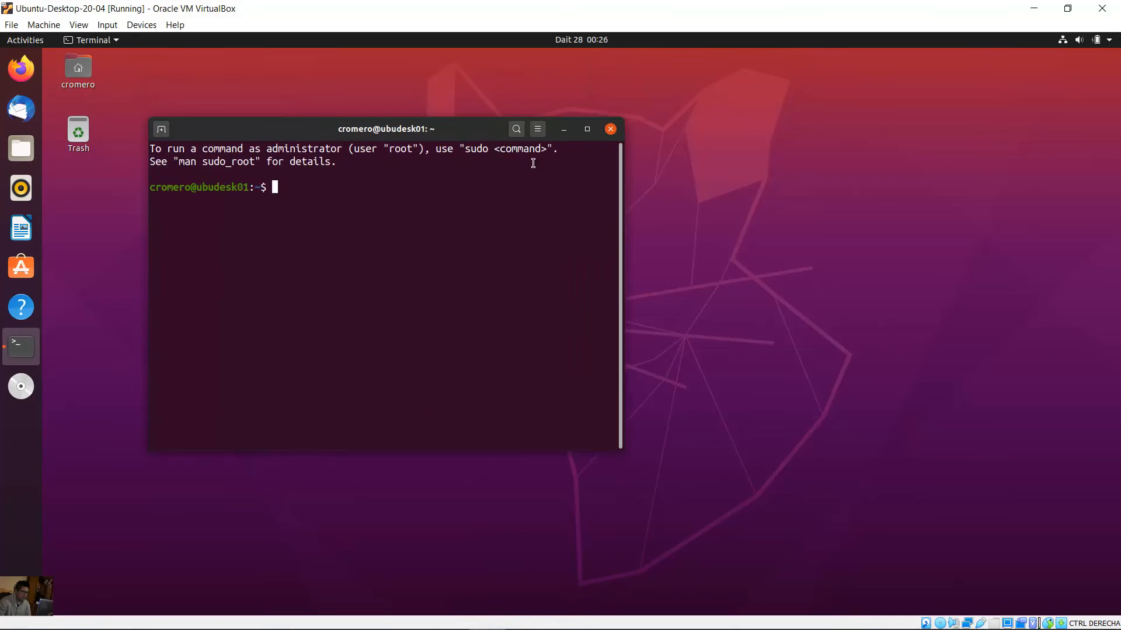
left_click(539, 131)
left_click(585, 164)
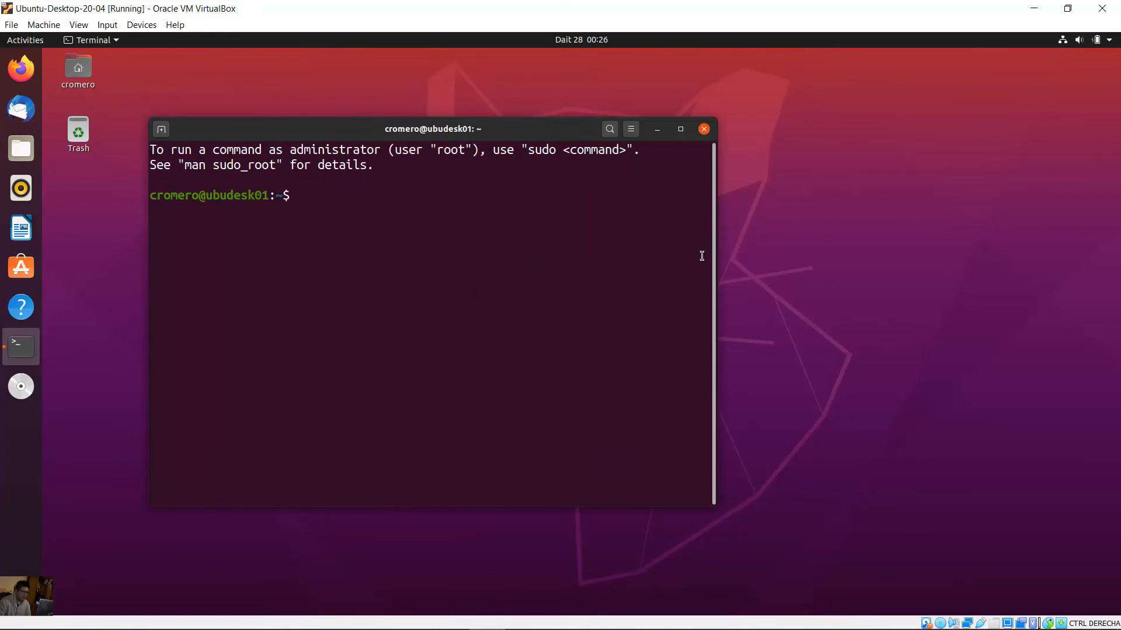
left_click_drag(714, 243, 849, 250)
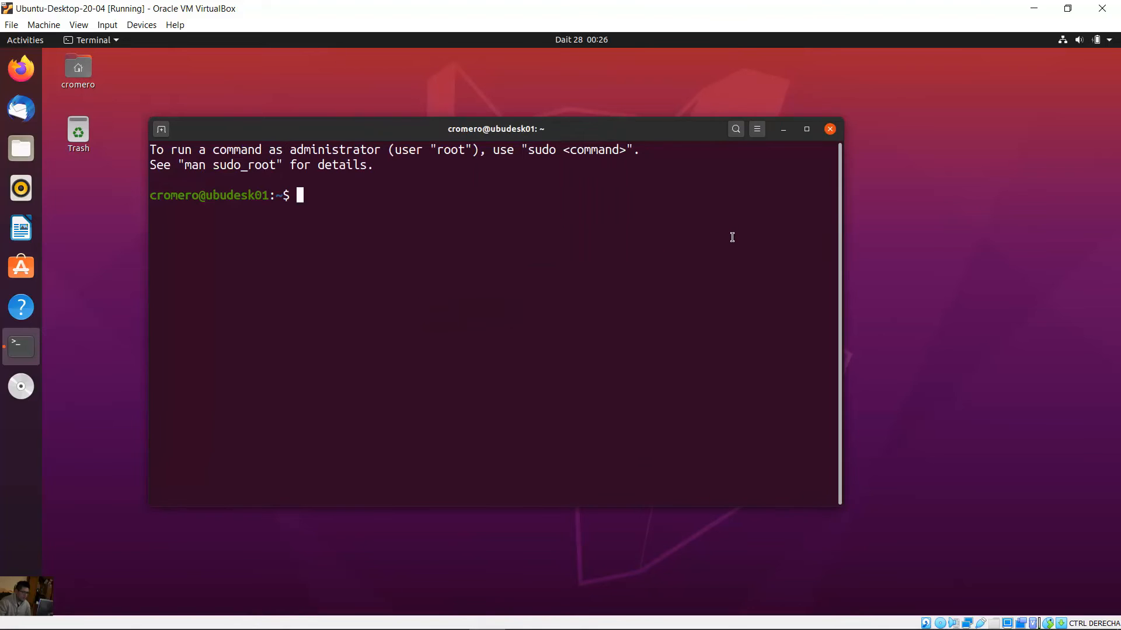
- Run 'ip address' and highlight interface enp0s3 with its address 192.168.1.22/24
type("ip address")
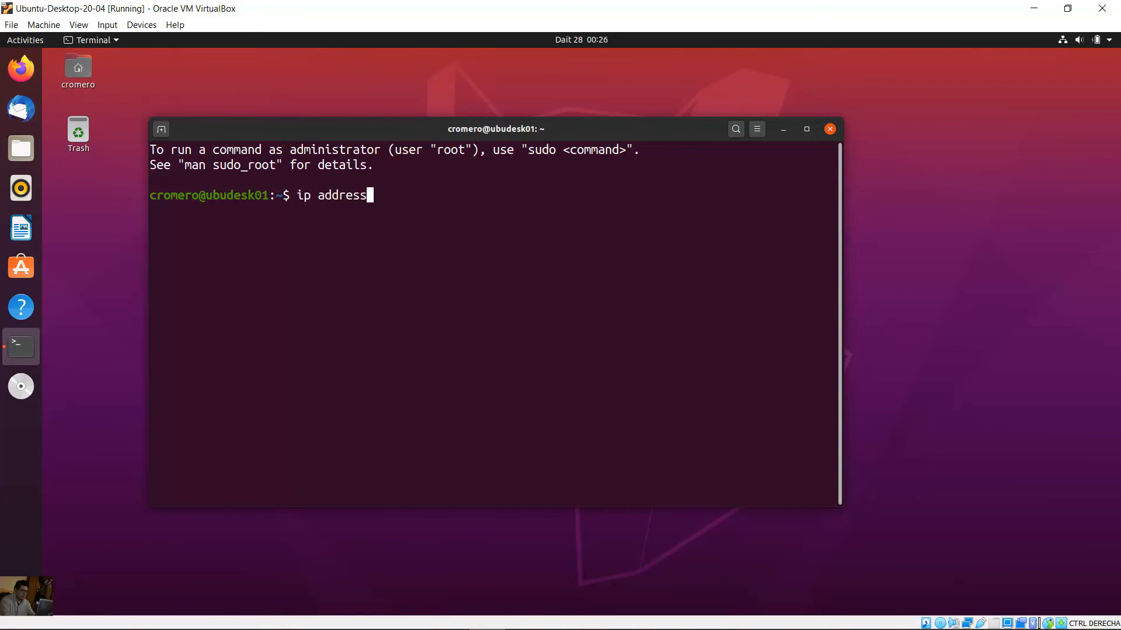
key("Return")
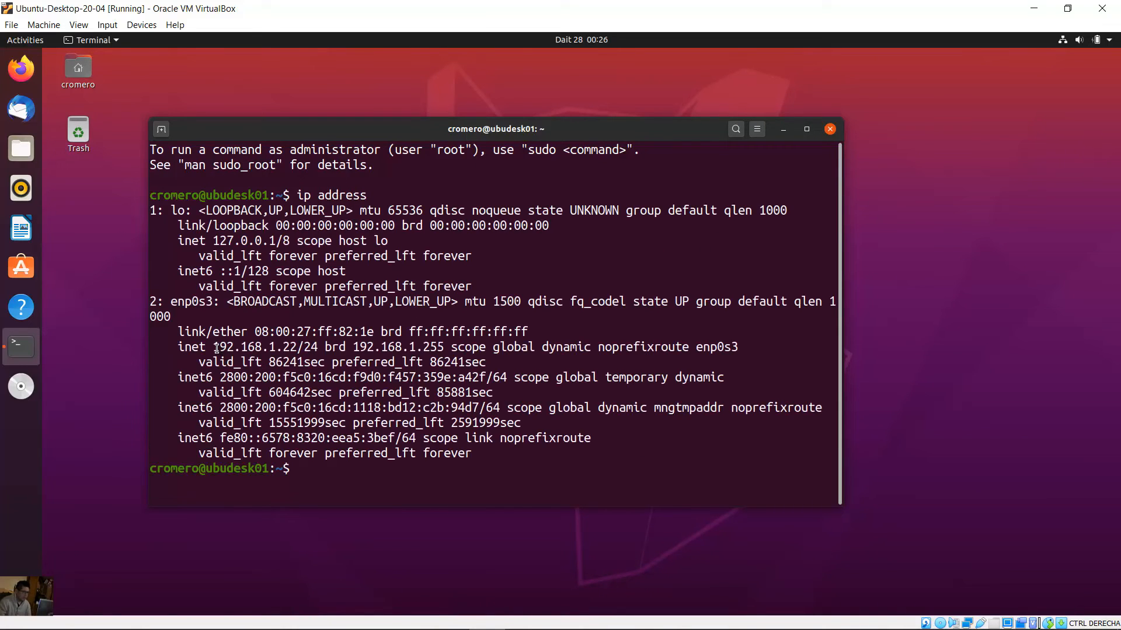
left_click_drag(148, 285, 262, 332)
double_click(120, 210)
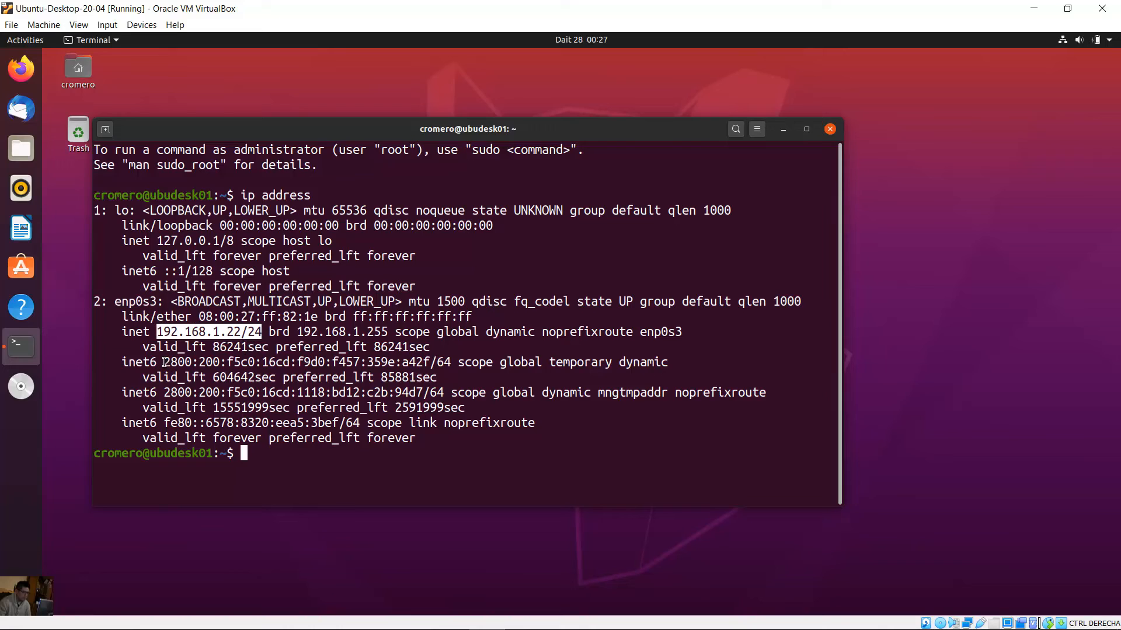
left_click_drag(166, 362, 357, 362)
left_click_drag(168, 392, 361, 393)
left_click(257, 448)
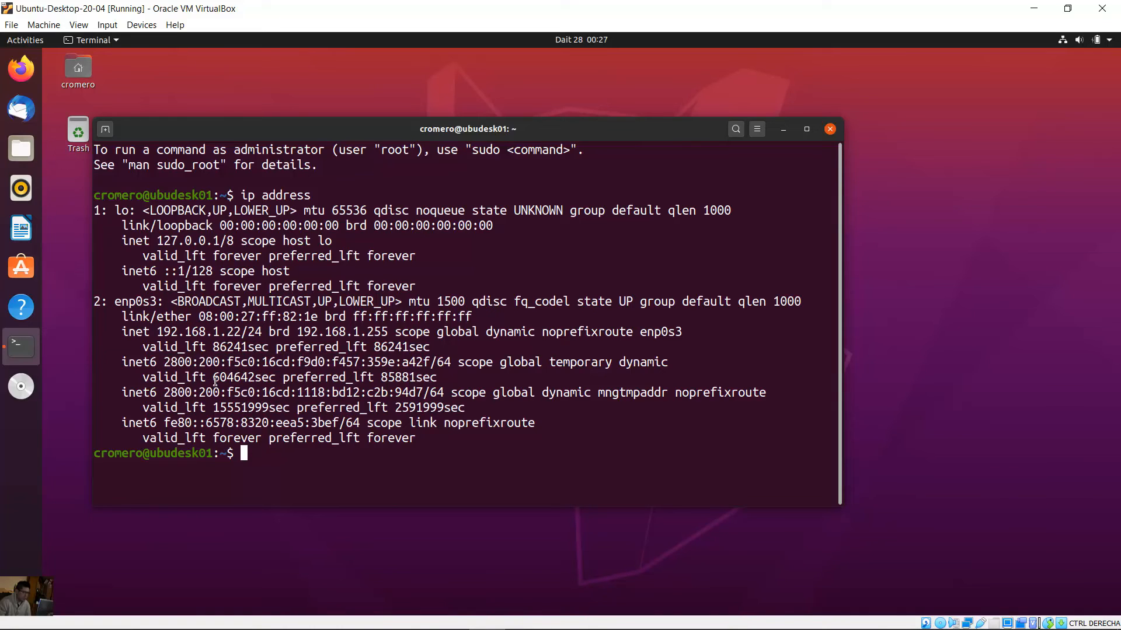
left_click_drag(383, 130, 452, 109)
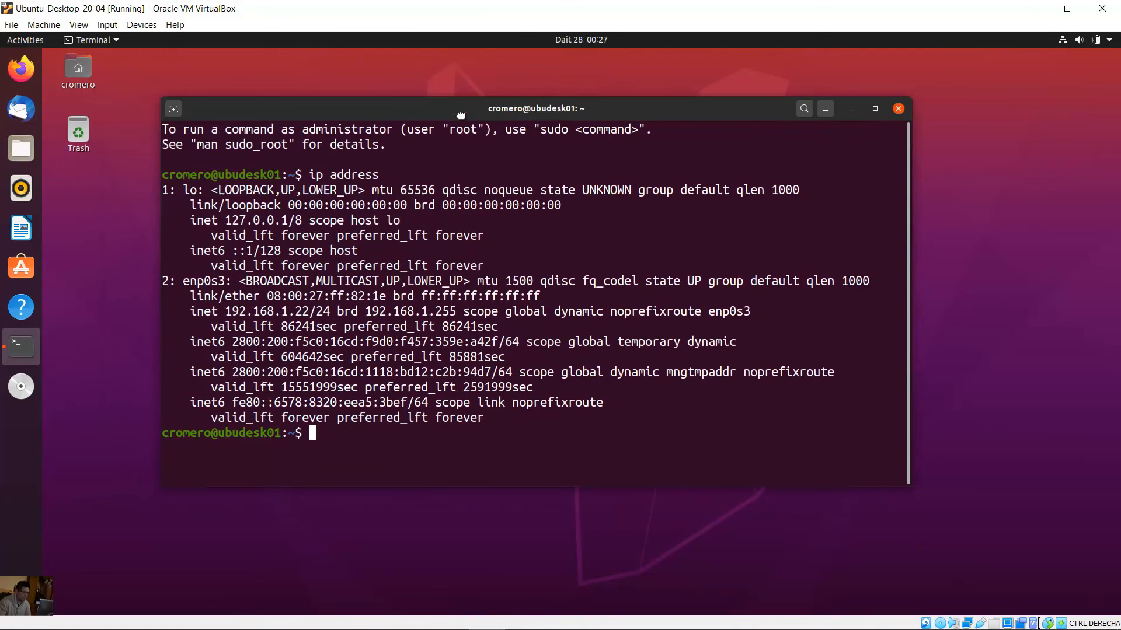
- Ping google.com, then stop it with Ctrl+C to show 0% packet loss
type("ping go")
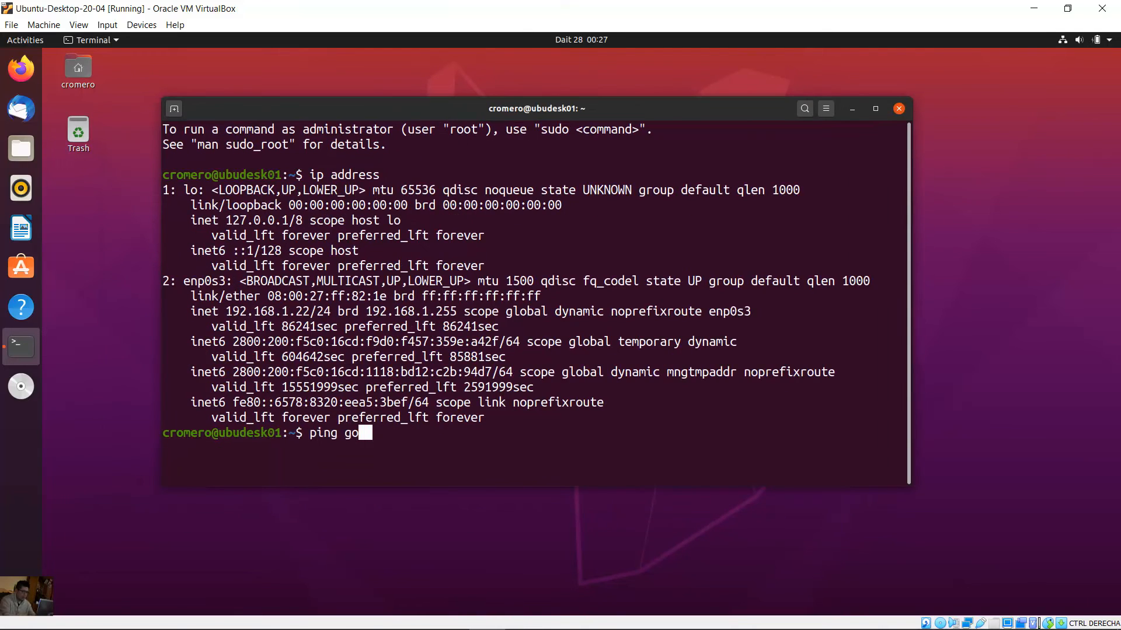
type("ogle.com")
key("Return")
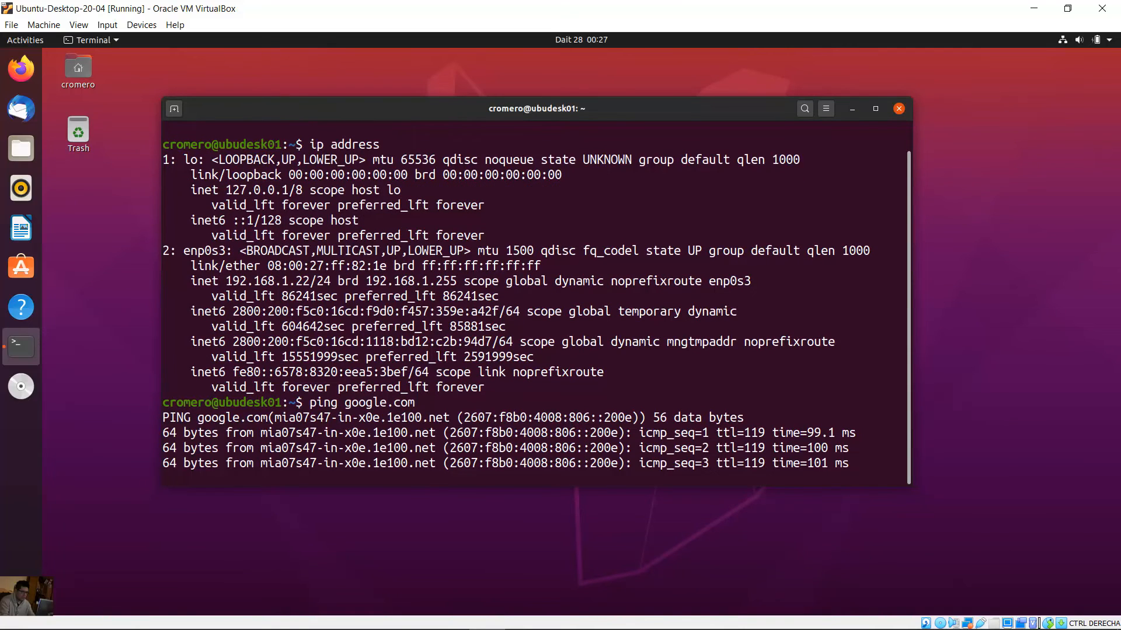
key("ctrl+c")
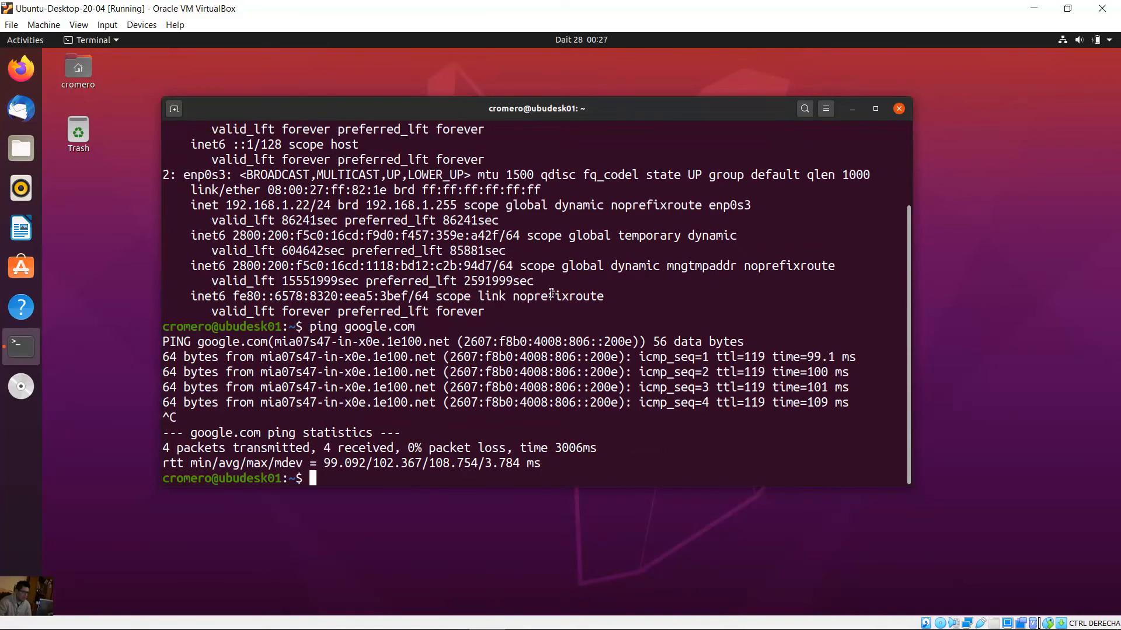
left_click_drag(350, 356, 454, 400)
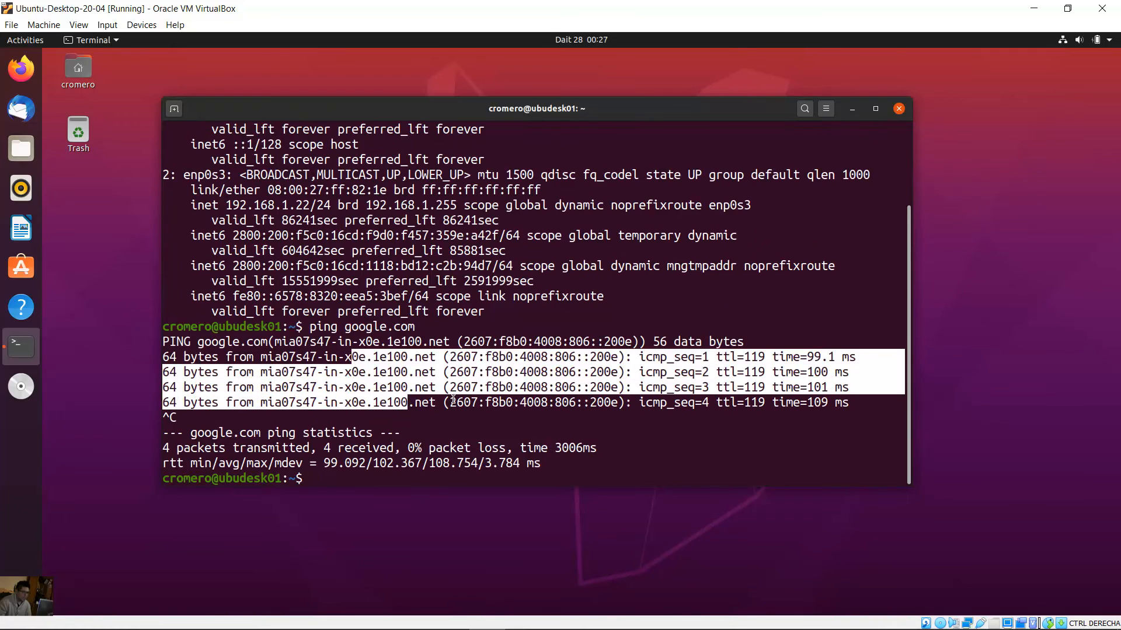
left_click(557, 310)
- Edit the recalled command to 'ping4 google.com', run and stop it, then close Terminal
key("Up")
key("Left")
key("Left")
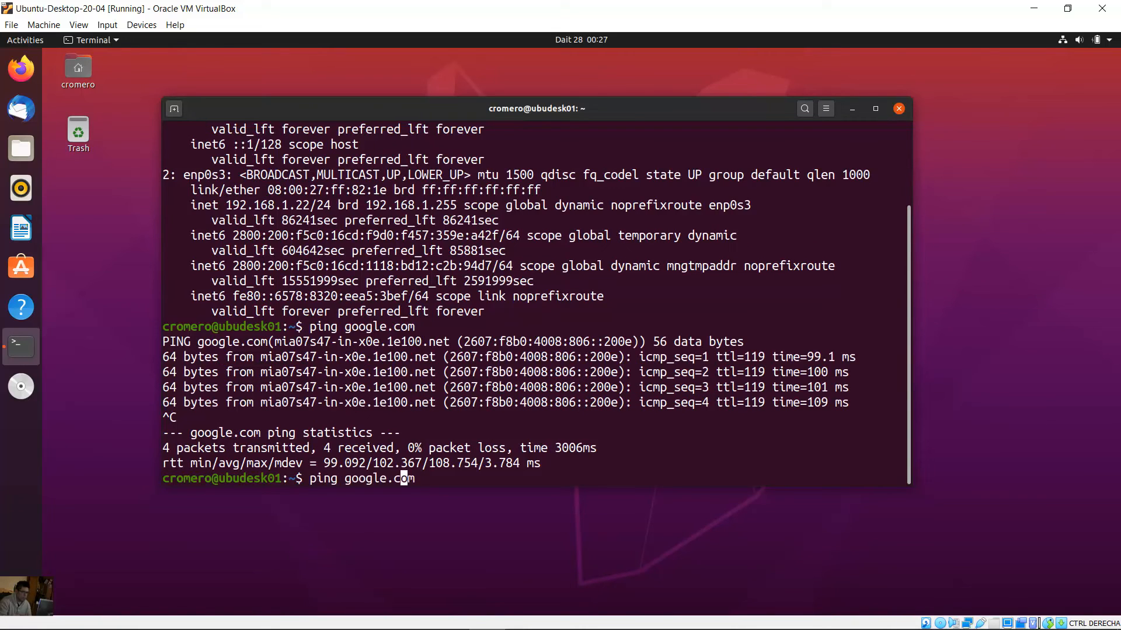
key("Left")
key("Left")
key("Left")
key("Left")
key("Left")
key("Left")
key("Left")
key("Left")
key("Left")
type("4")
key("Return")
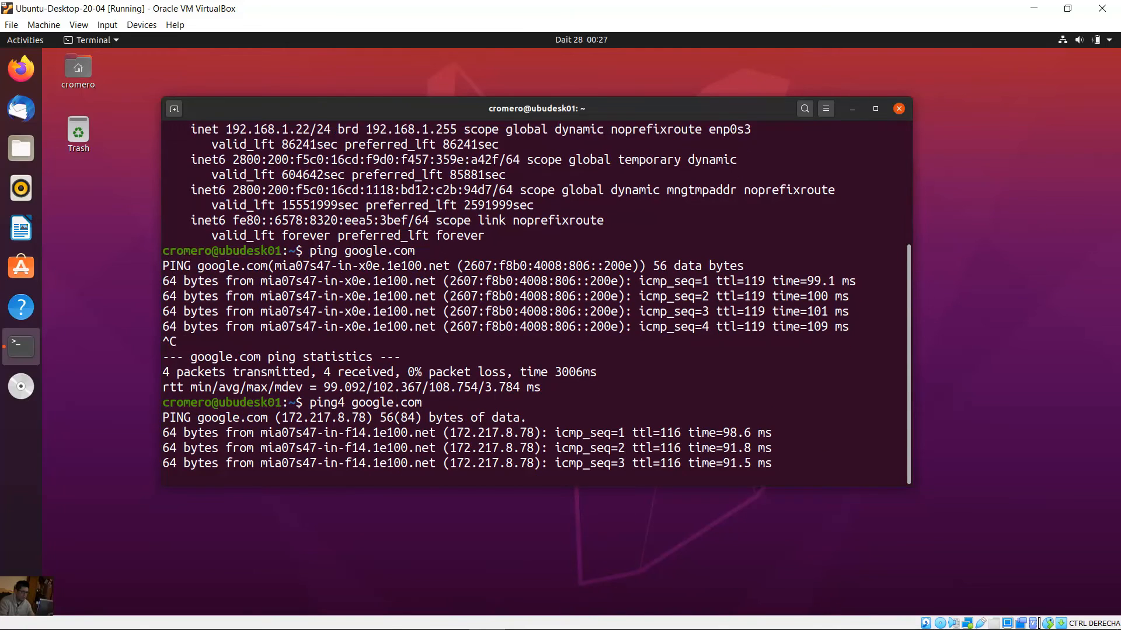
key("ctrl+c")
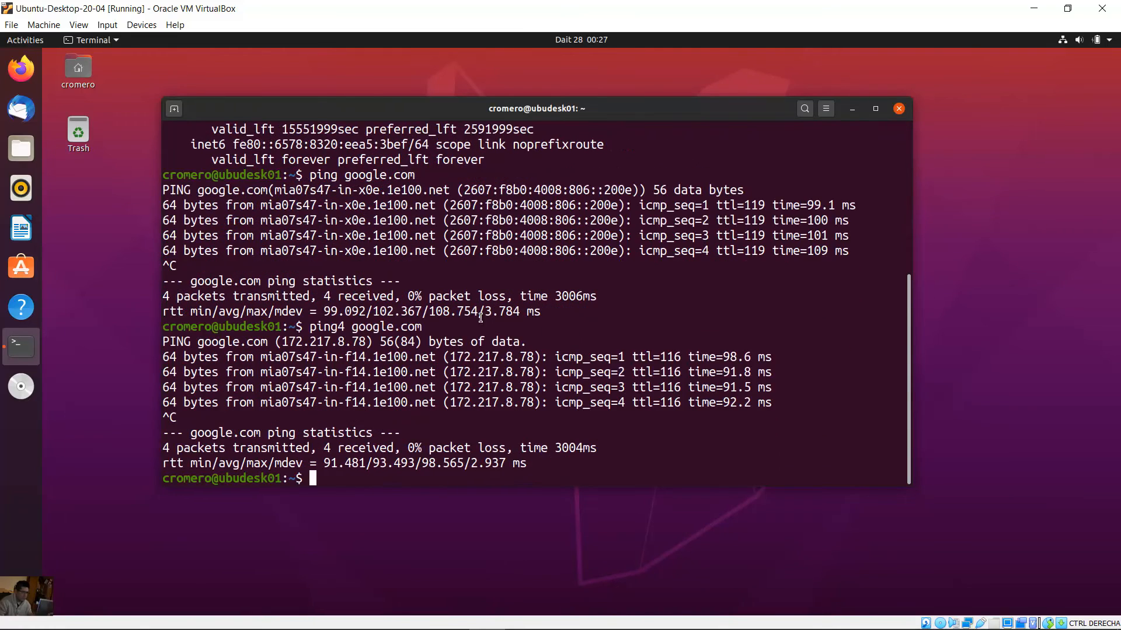
left_click(899, 110)
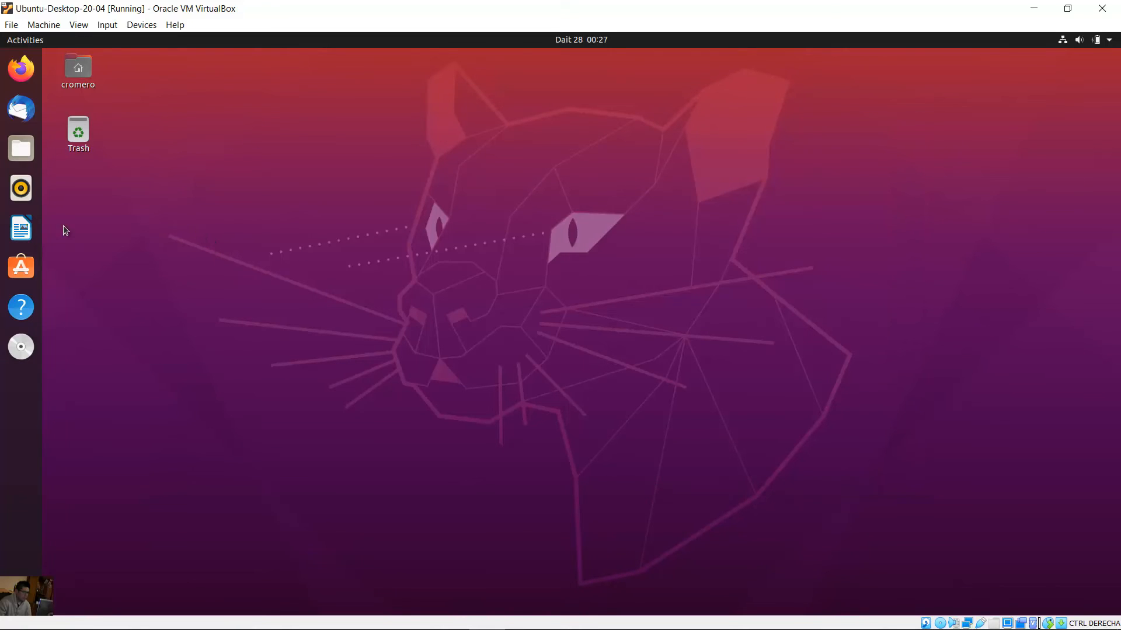
- Open LibreOffice Writer from the dock, dismiss the tip of the day, and close it
left_click(30, 230)
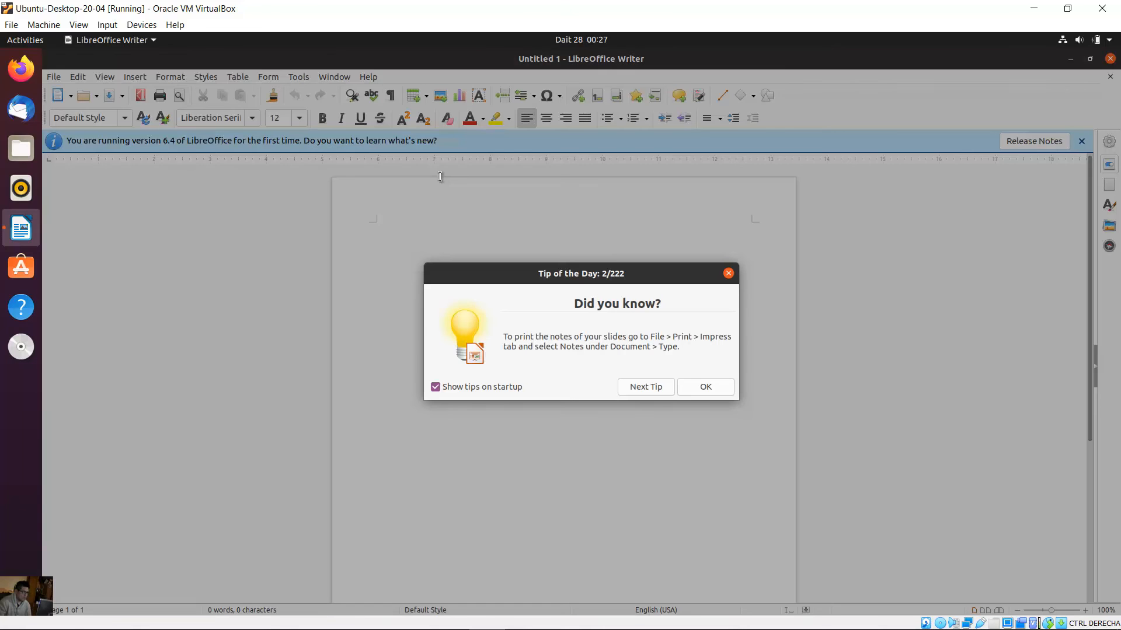
left_click(694, 387)
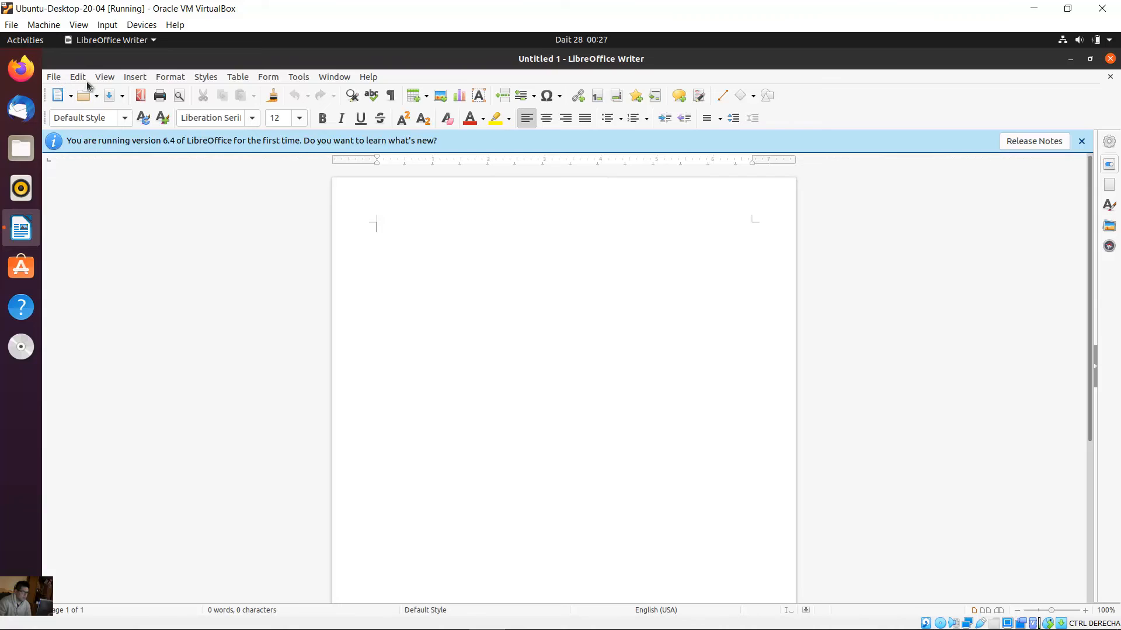
left_click(1110, 59)
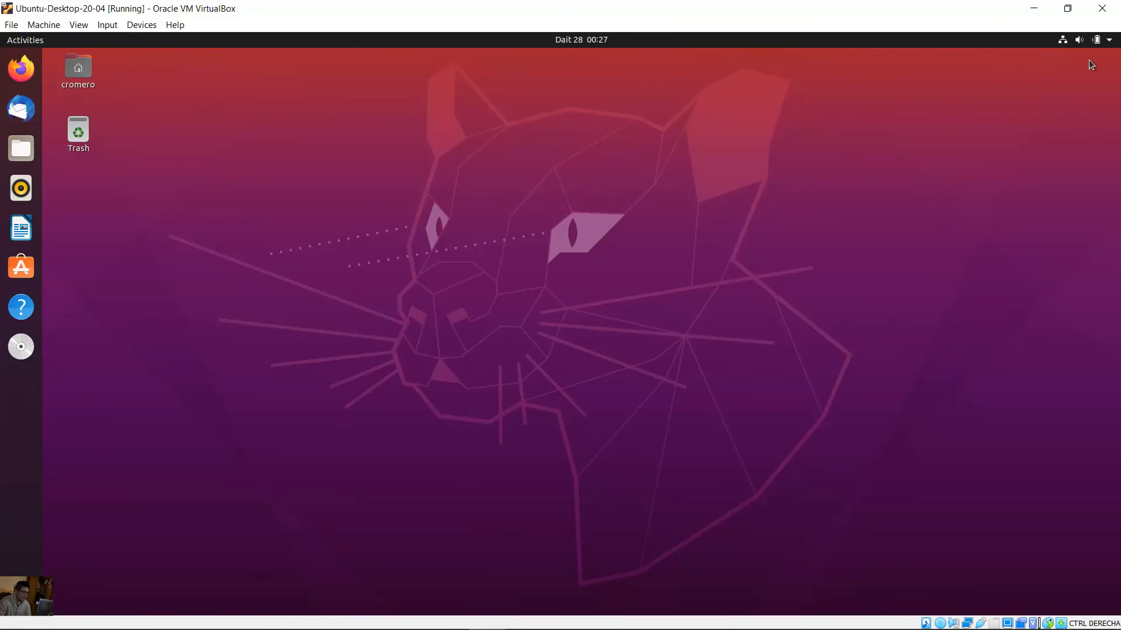
- Search 'term' in Activities and drag Terminal onto the dock as a favourite
left_click(36, 42)
type("term")
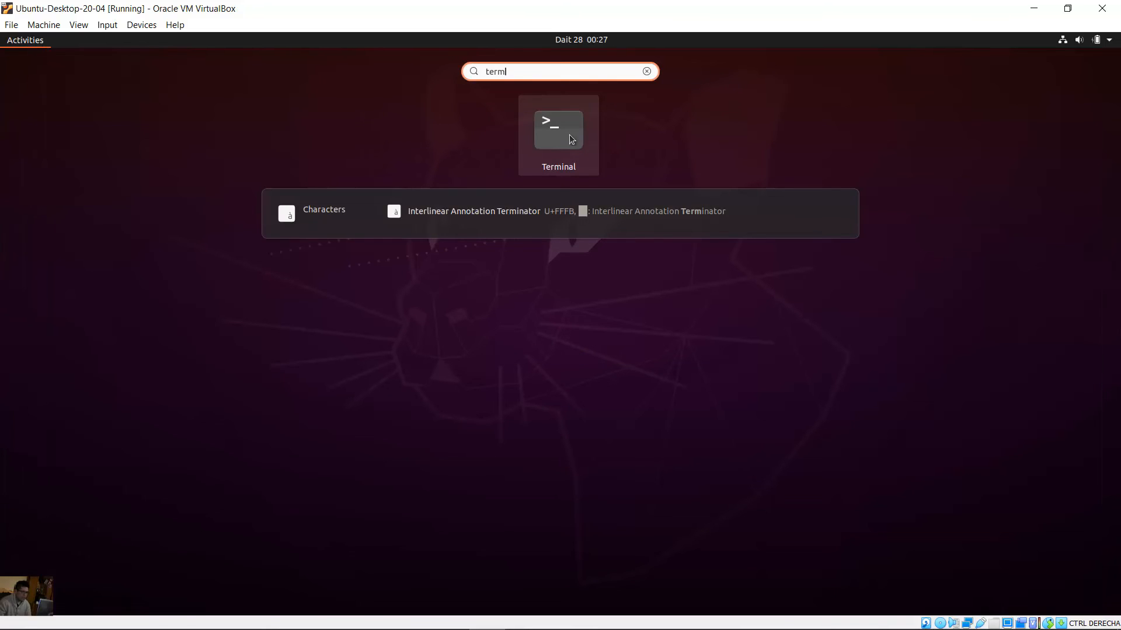
left_click_drag(569, 134, 17, 258)
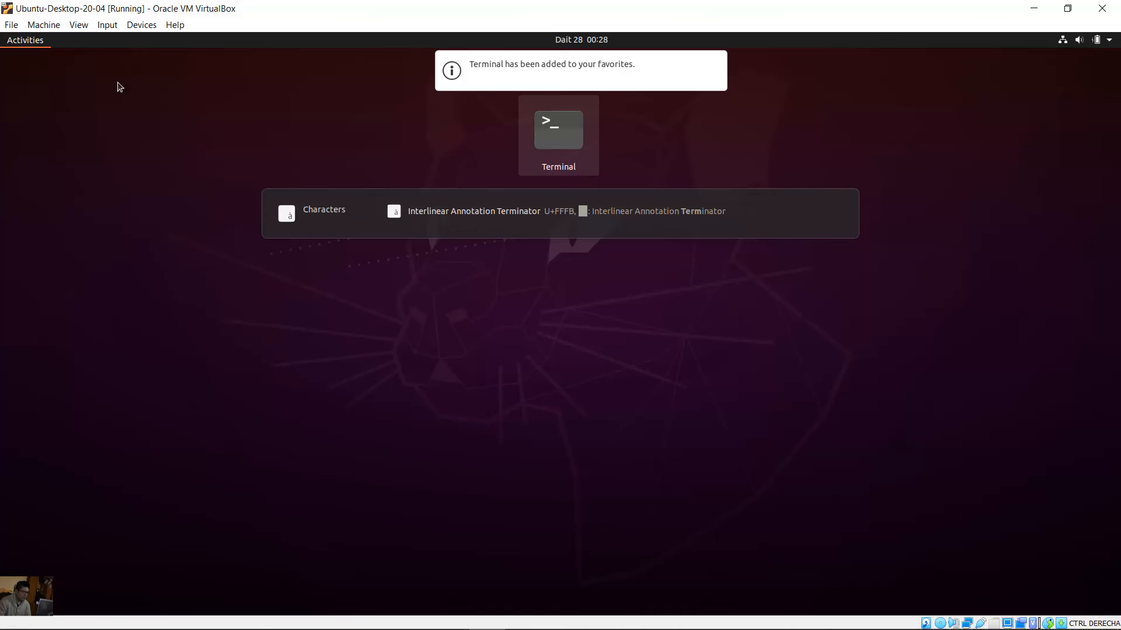
left_click(26, 47)
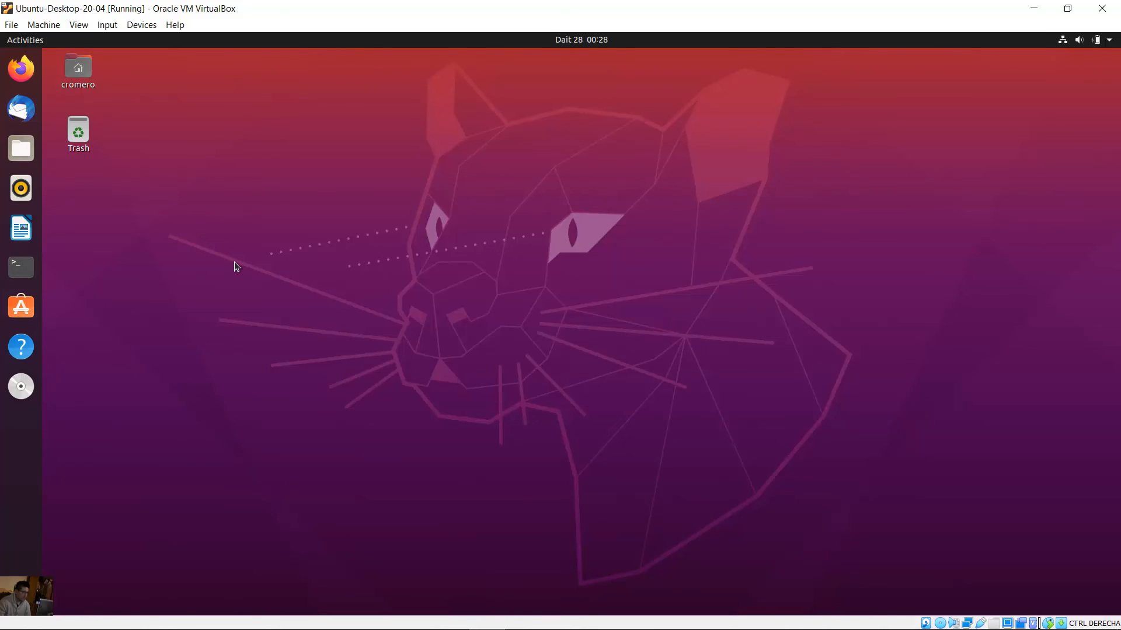
left_click(376, 616)
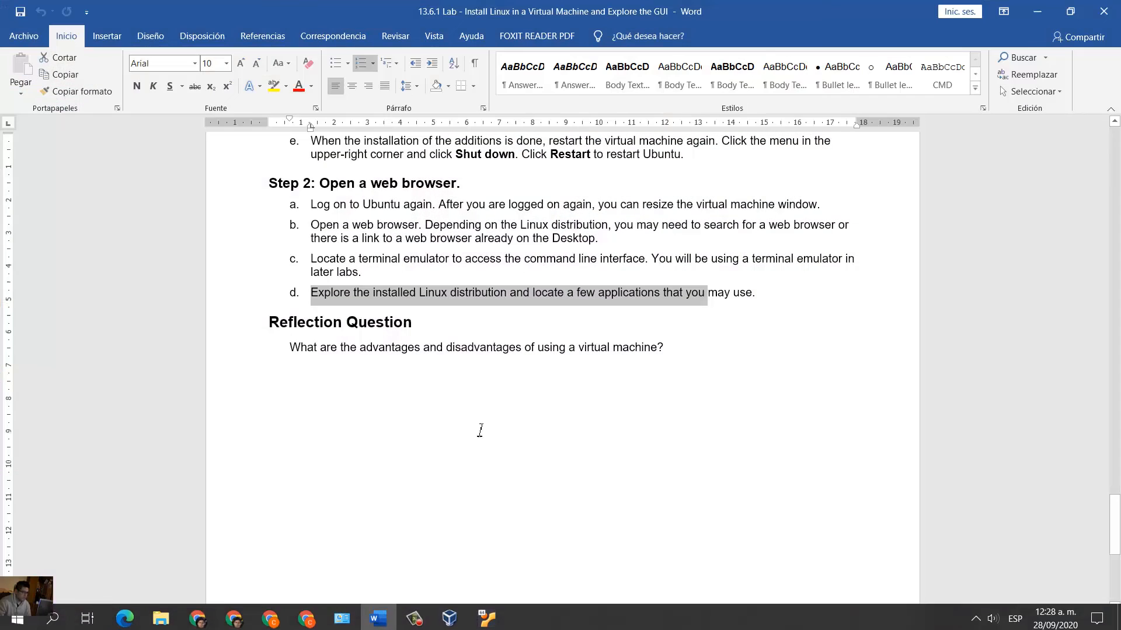
left_click_drag(290, 348, 665, 343)
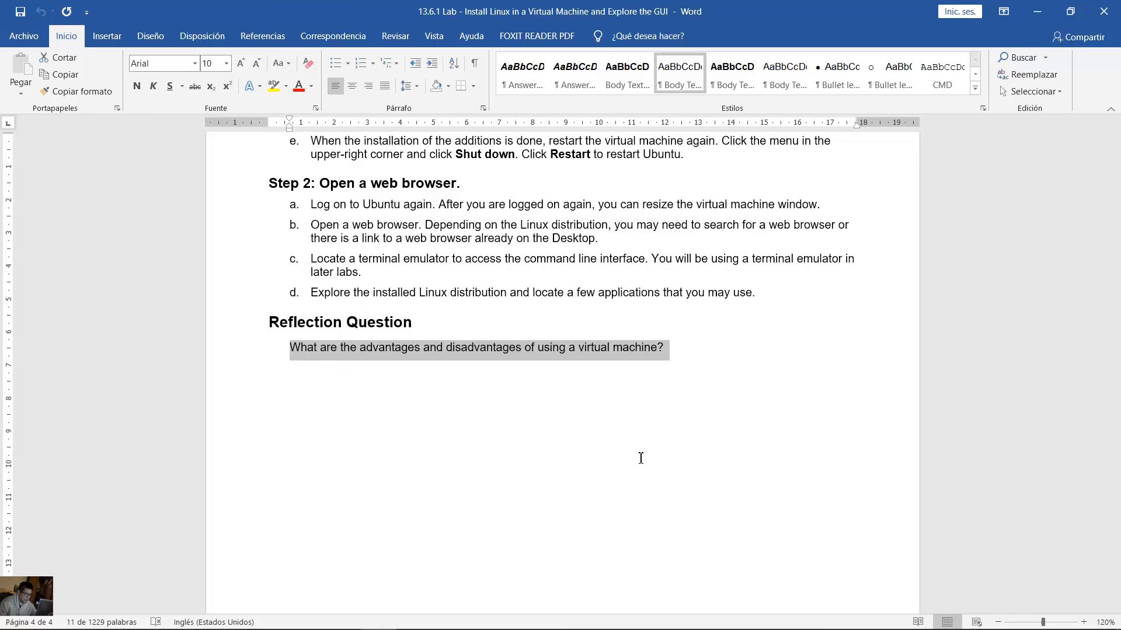
key("alt+Tab")
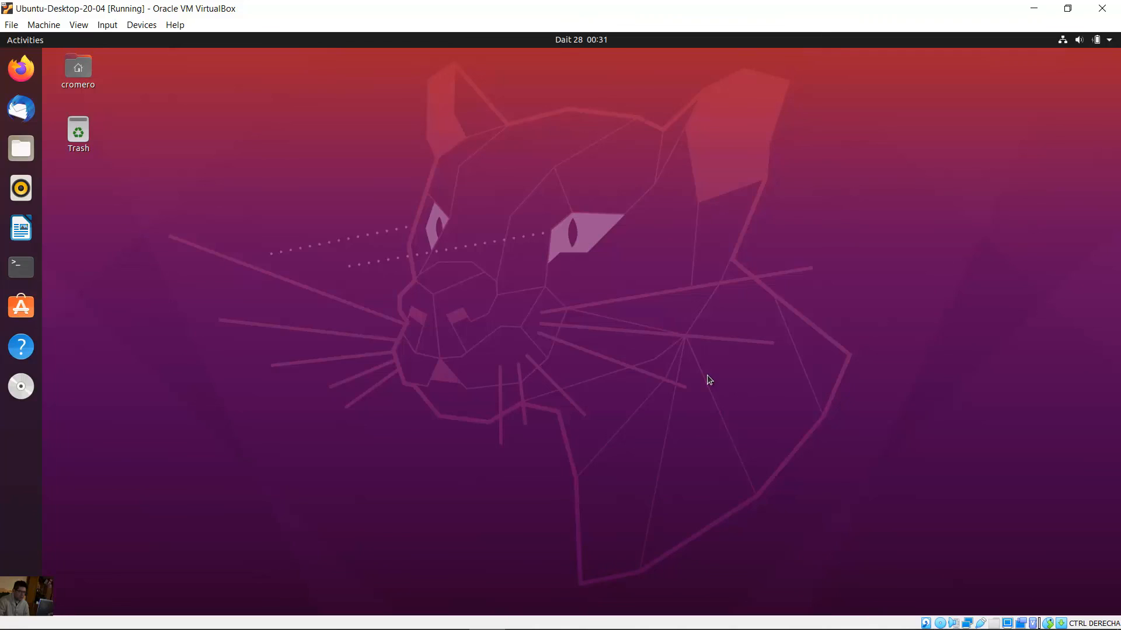